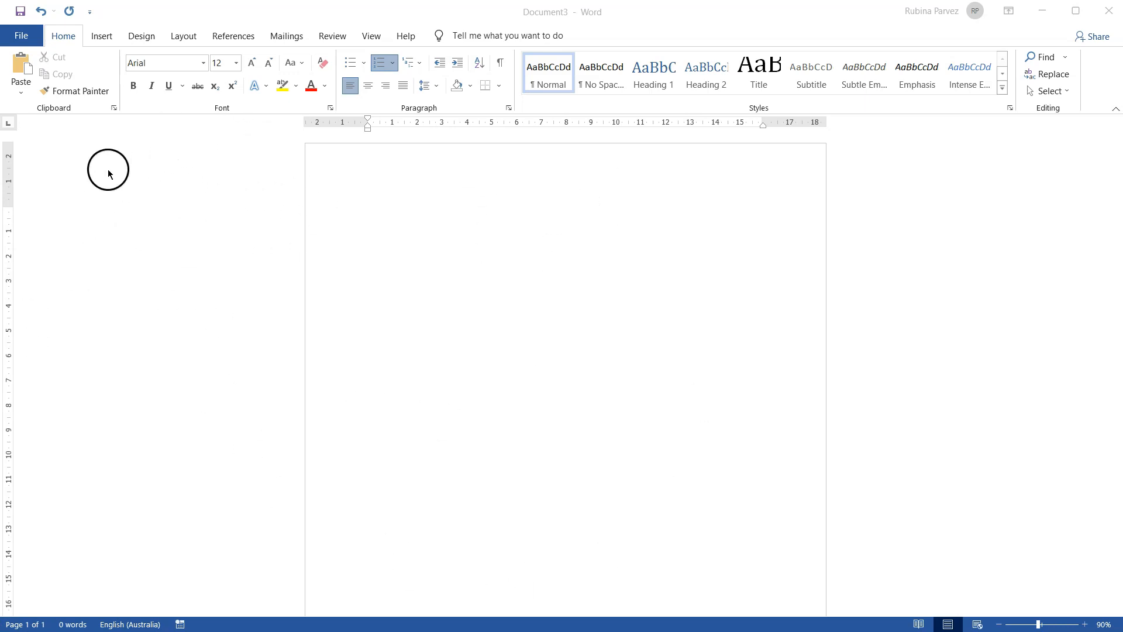
- Save the blank document to the Desktop under the file name "Week 9 - Trifold Brochure"
left_click(23, 35)
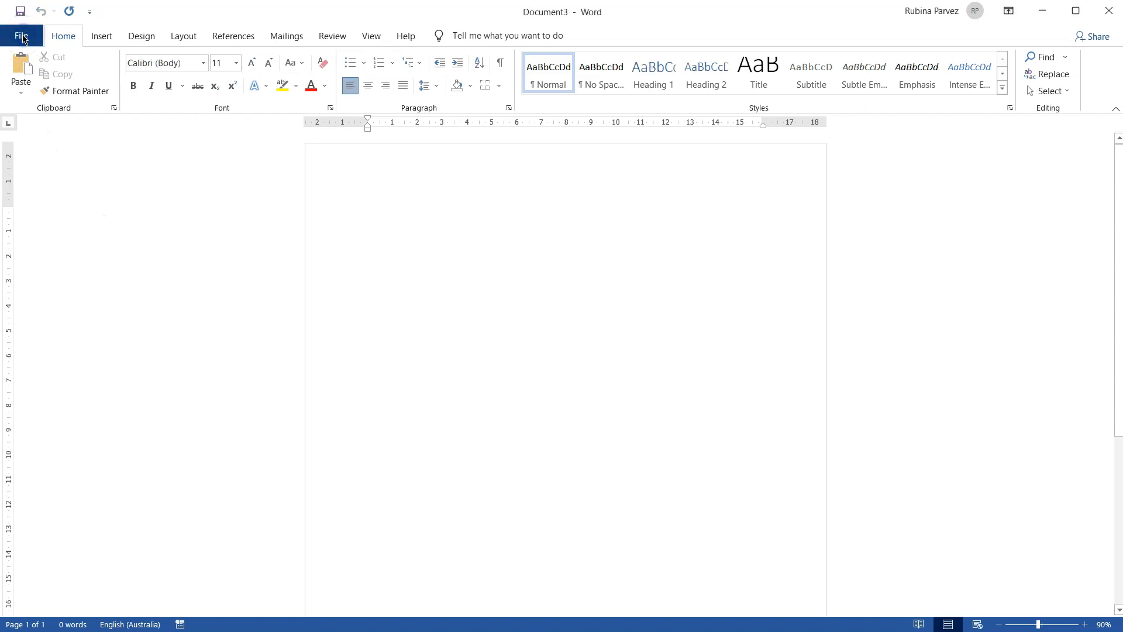
left_click(52, 232)
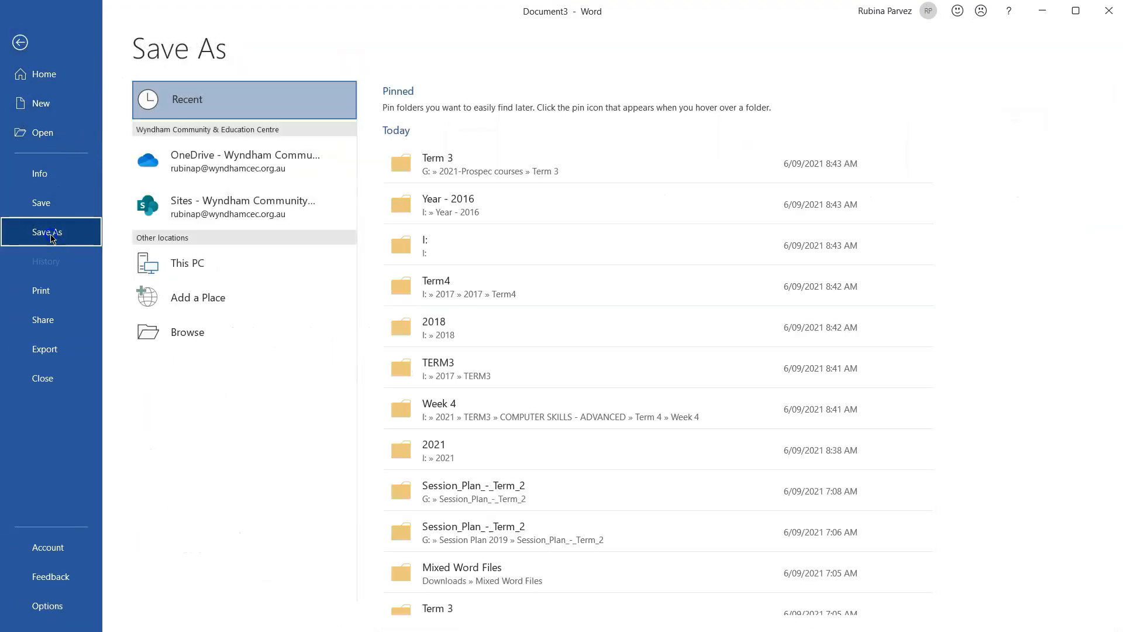
left_click(207, 333)
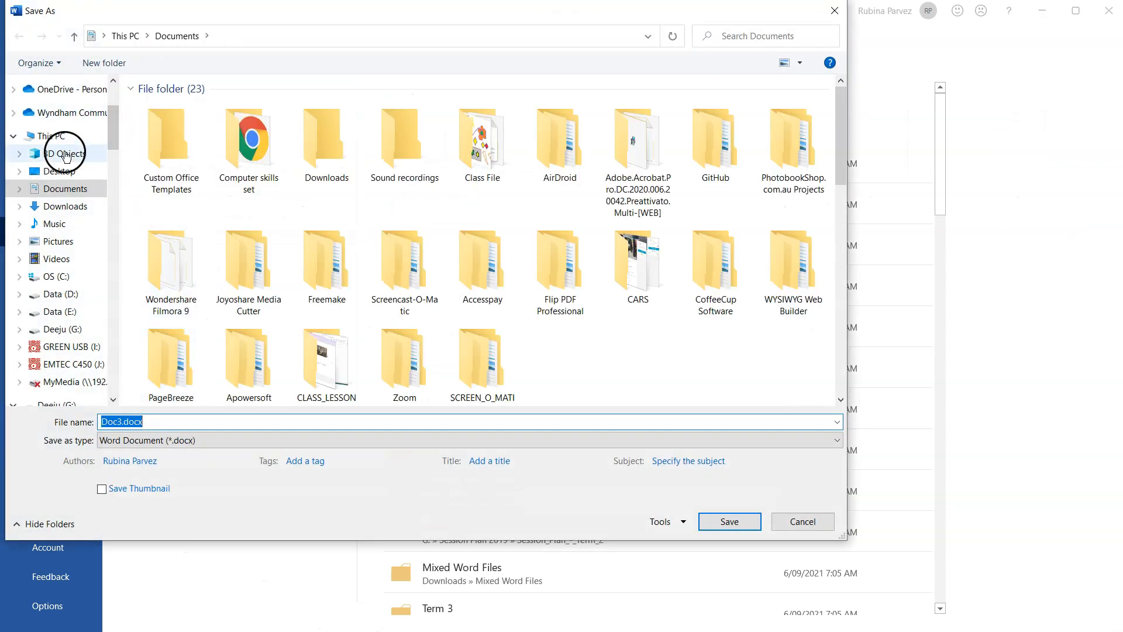
left_click(59, 170)
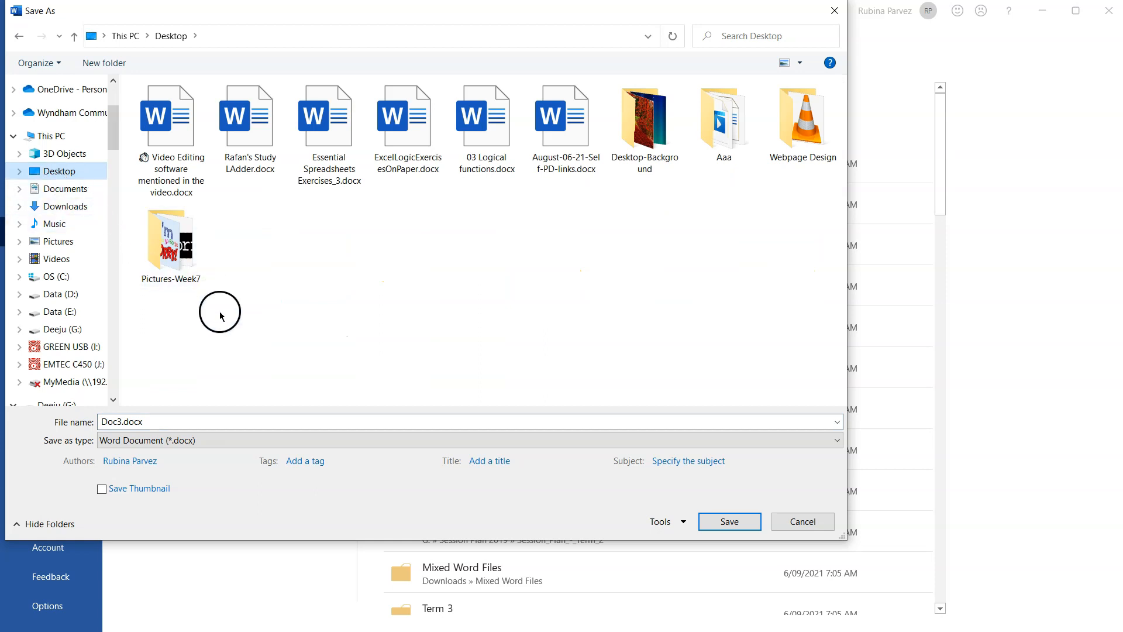
double_click(151, 421)
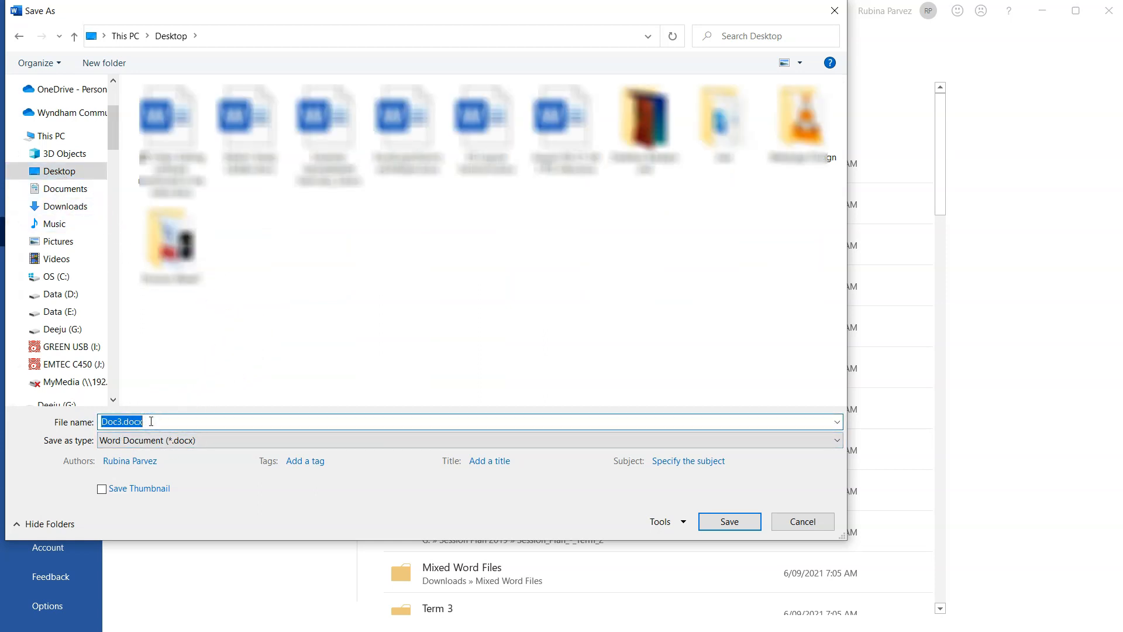
type("Week ")
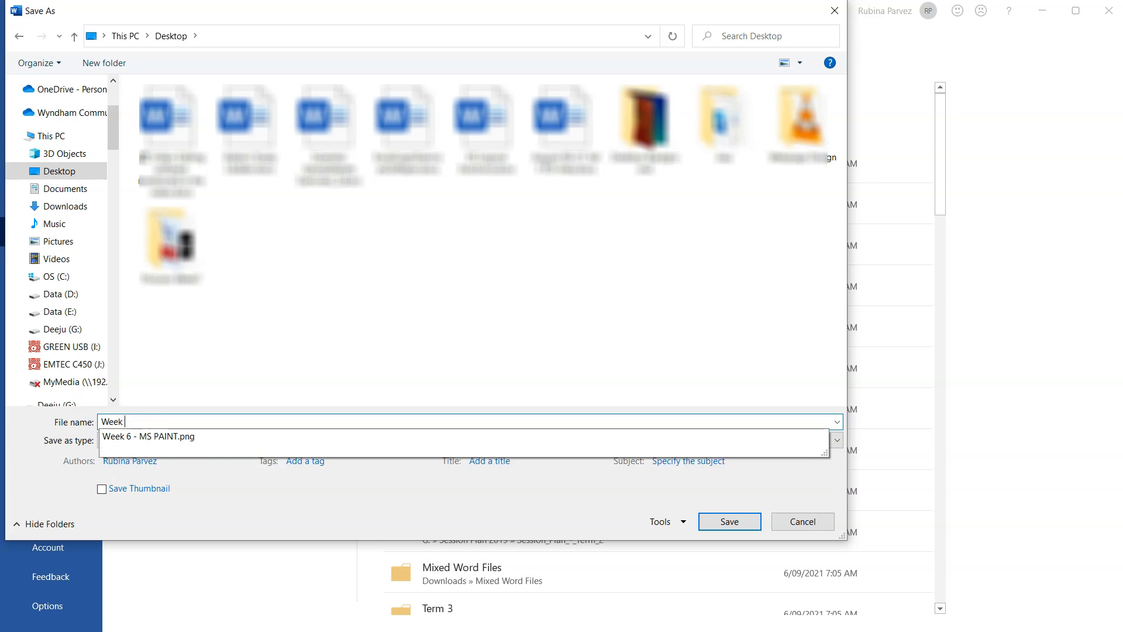
type("9 - Trifold Brochure")
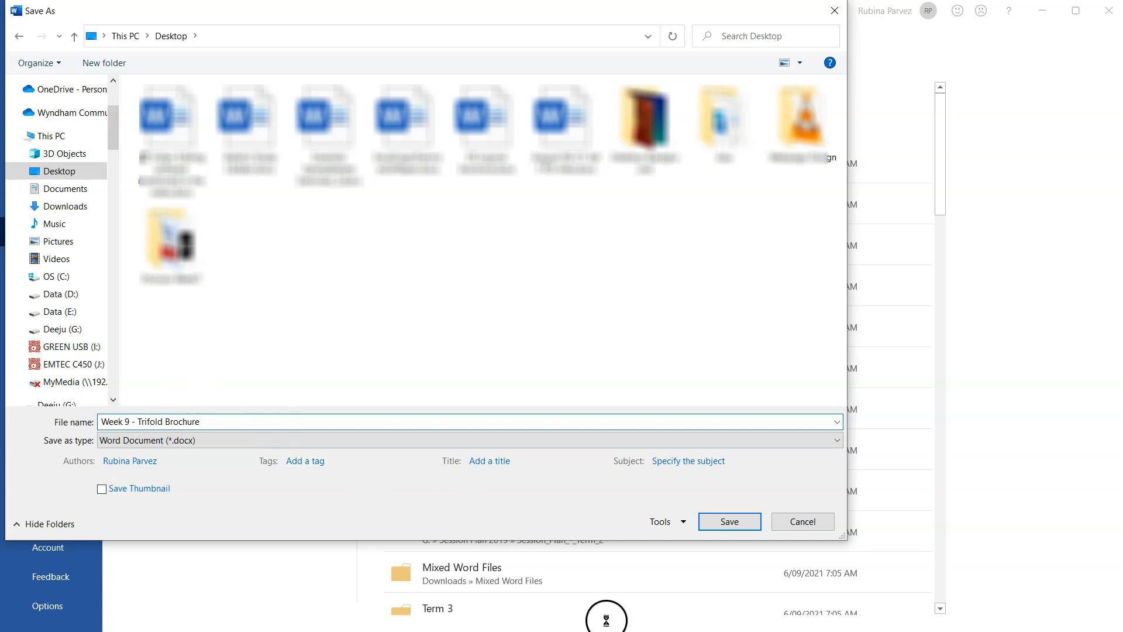
left_click(725, 520)
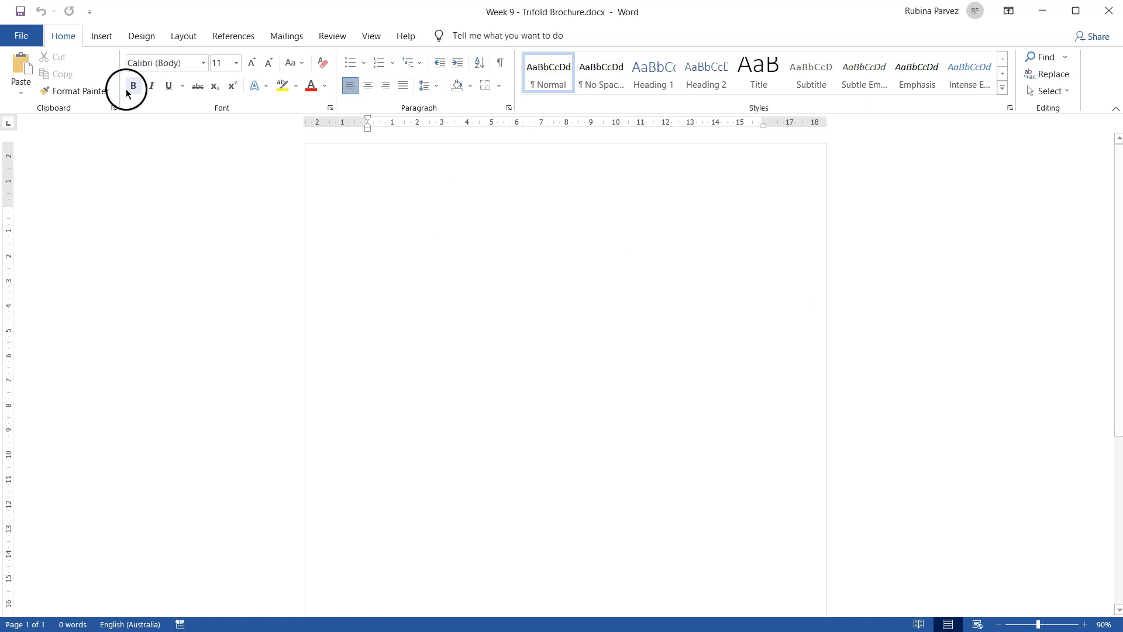
- Check the print preview and the page settings of the blank document, then return to editing
left_click(22, 36)
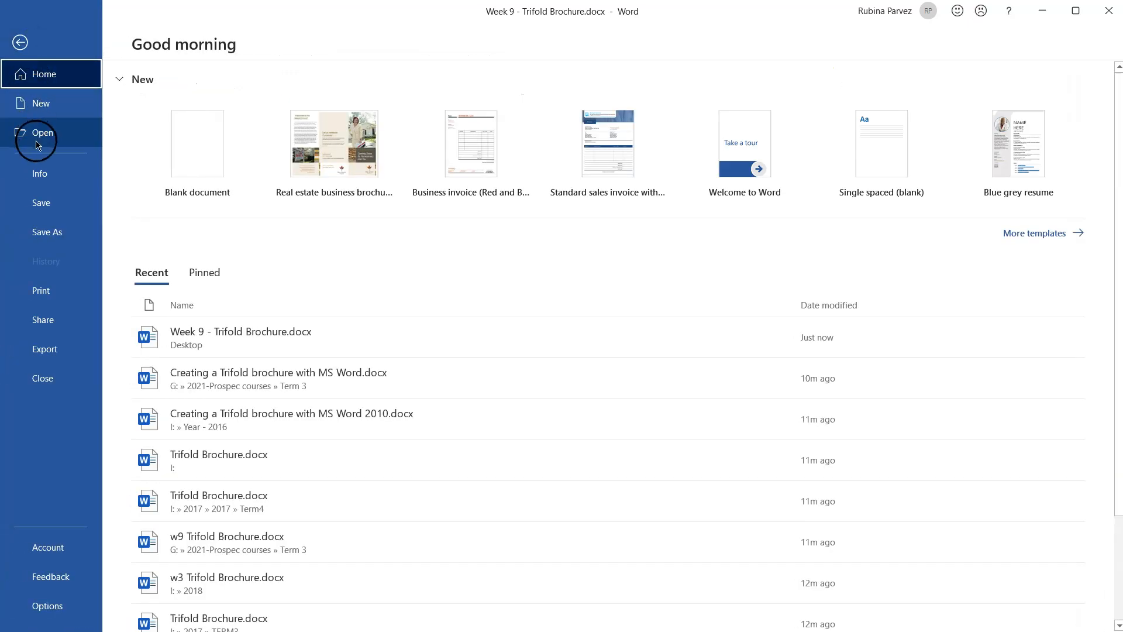
left_click(40, 278)
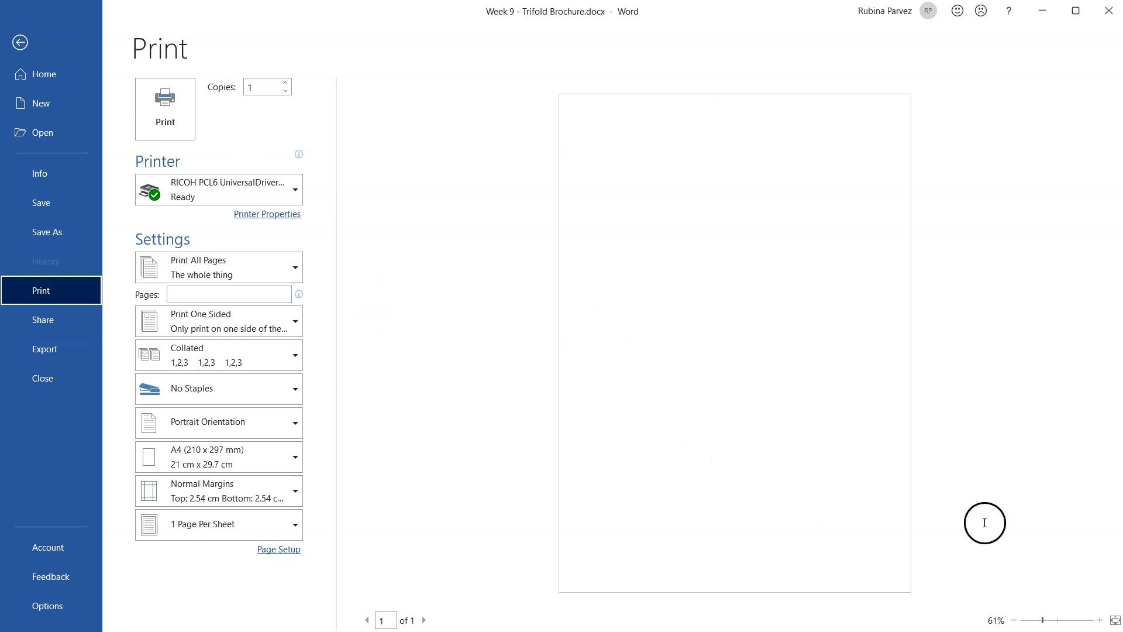
left_click(20, 42)
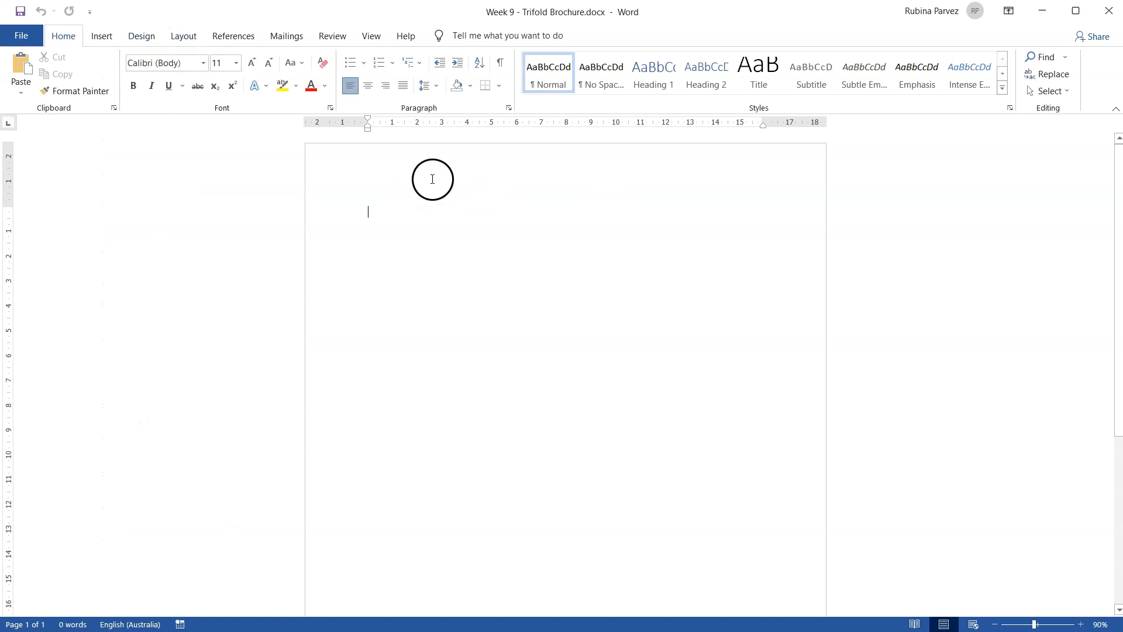
- Apply the Narrow margin preset and change the page orientation to landscape
left_click(180, 40)
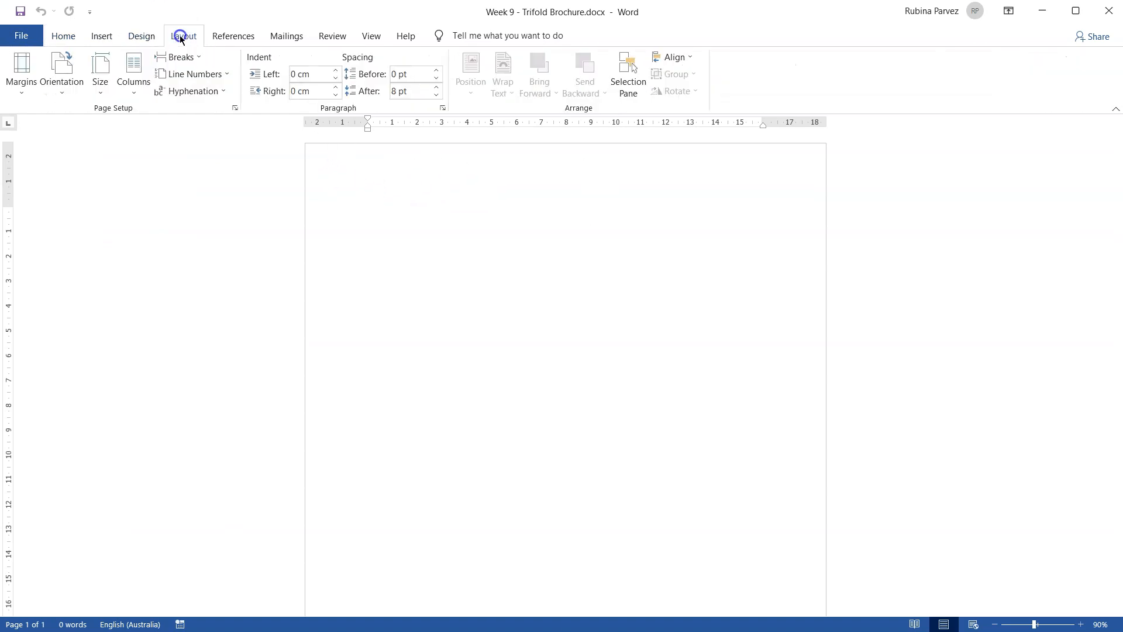
left_click(19, 88)
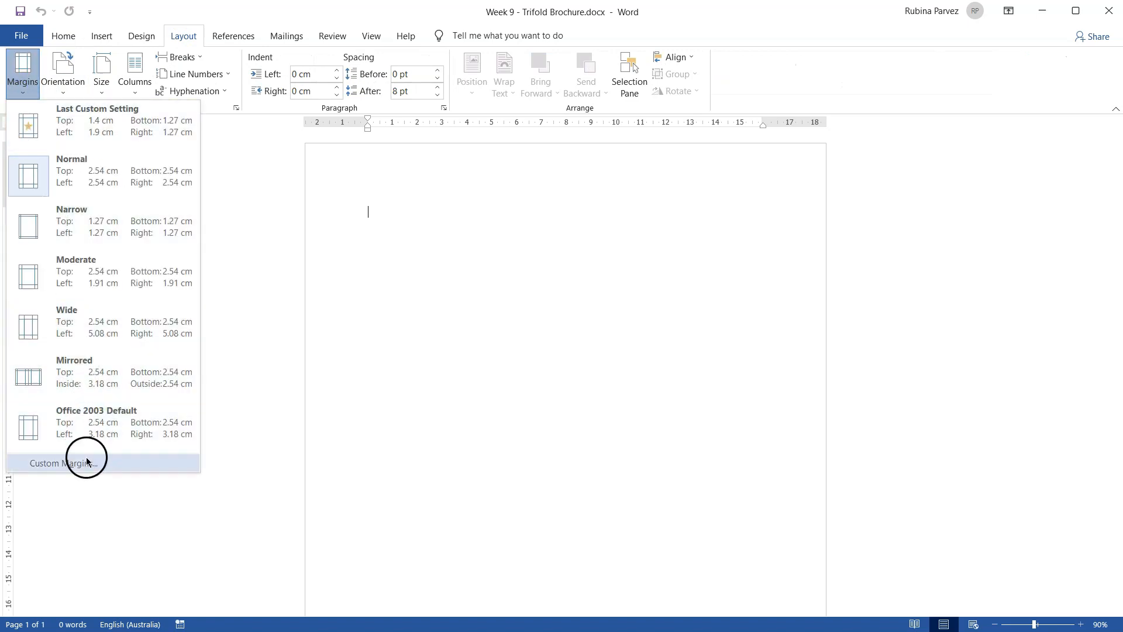
left_click(61, 227)
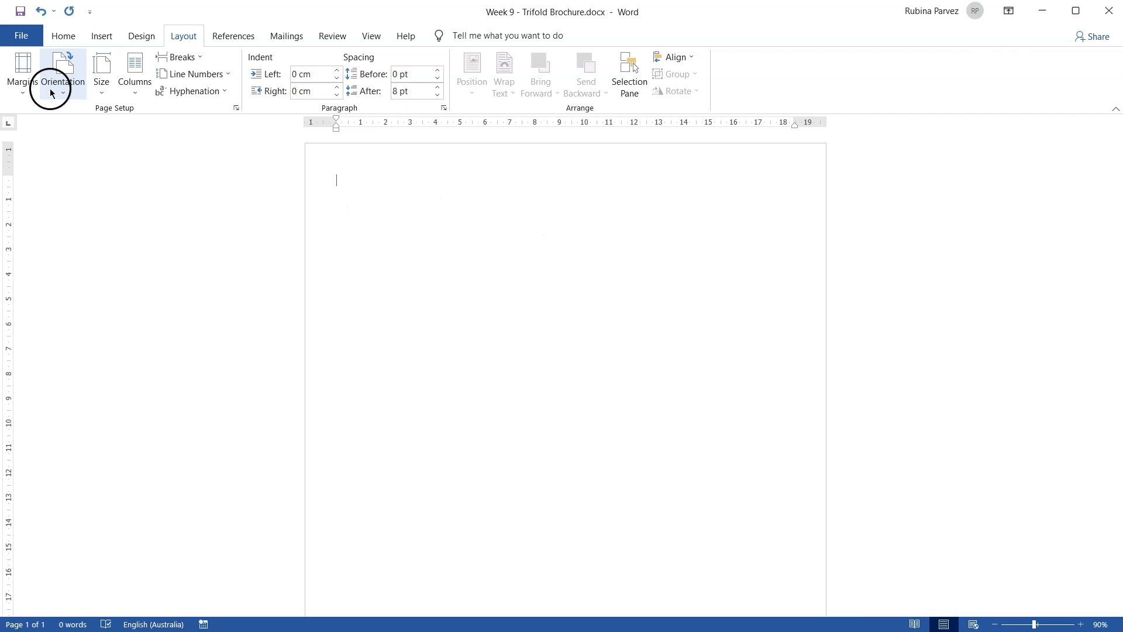
left_click(65, 92)
left_click(90, 145)
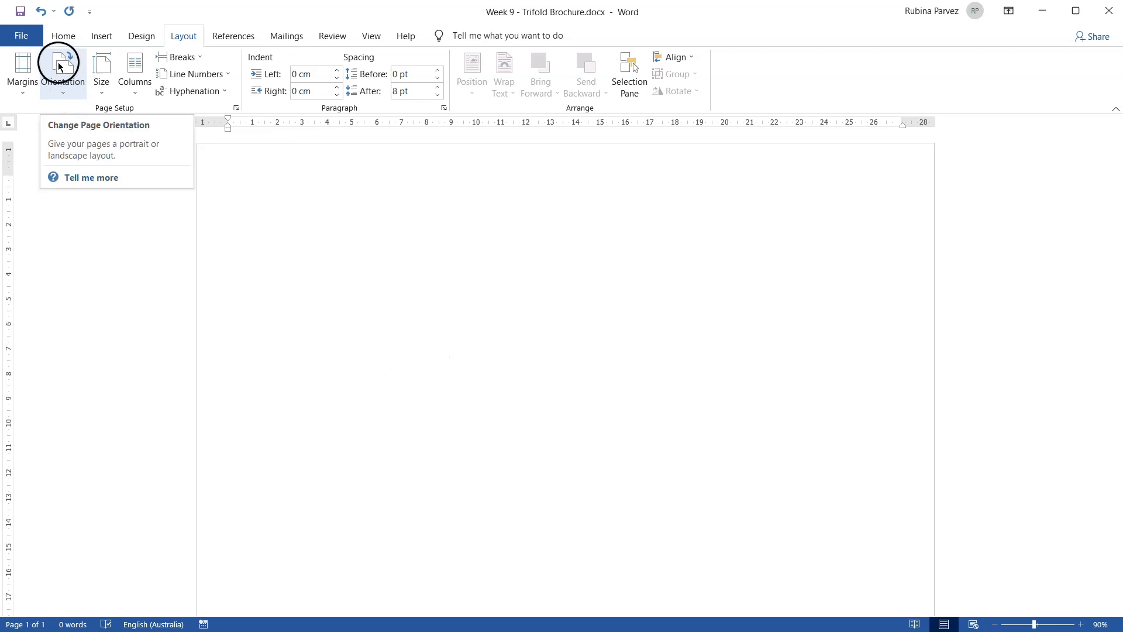
- Set custom top, bottom, left and right page margins of 0.9 cm for the whole document
left_click(23, 88)
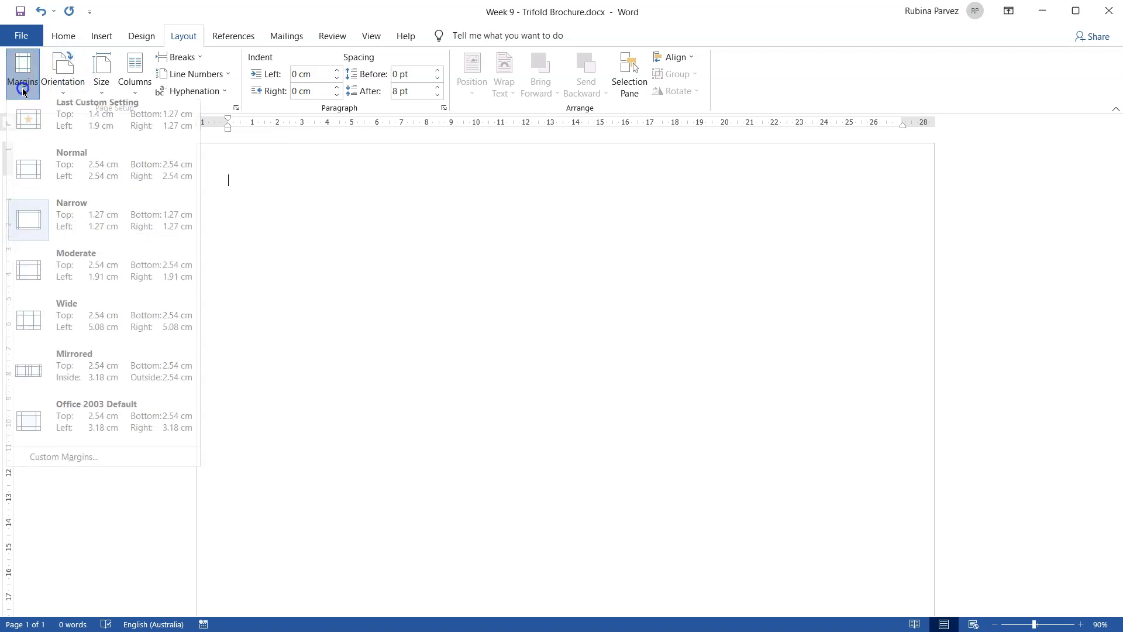
left_click(74, 463)
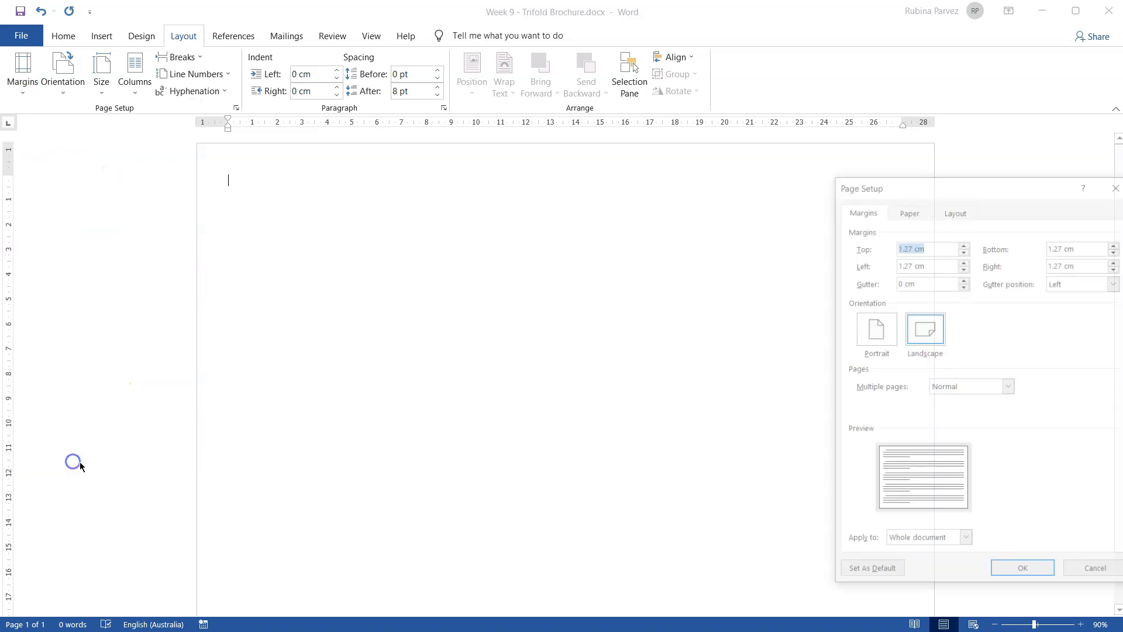
left_click(965, 250)
left_click(965, 250)
left_click(965, 251)
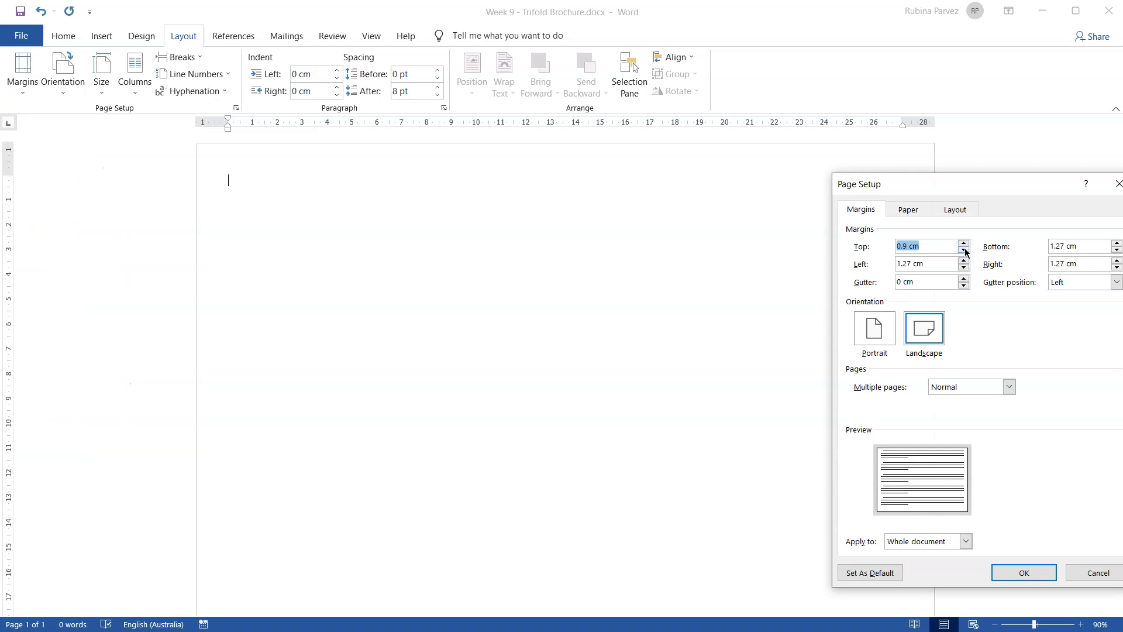
left_click(964, 269)
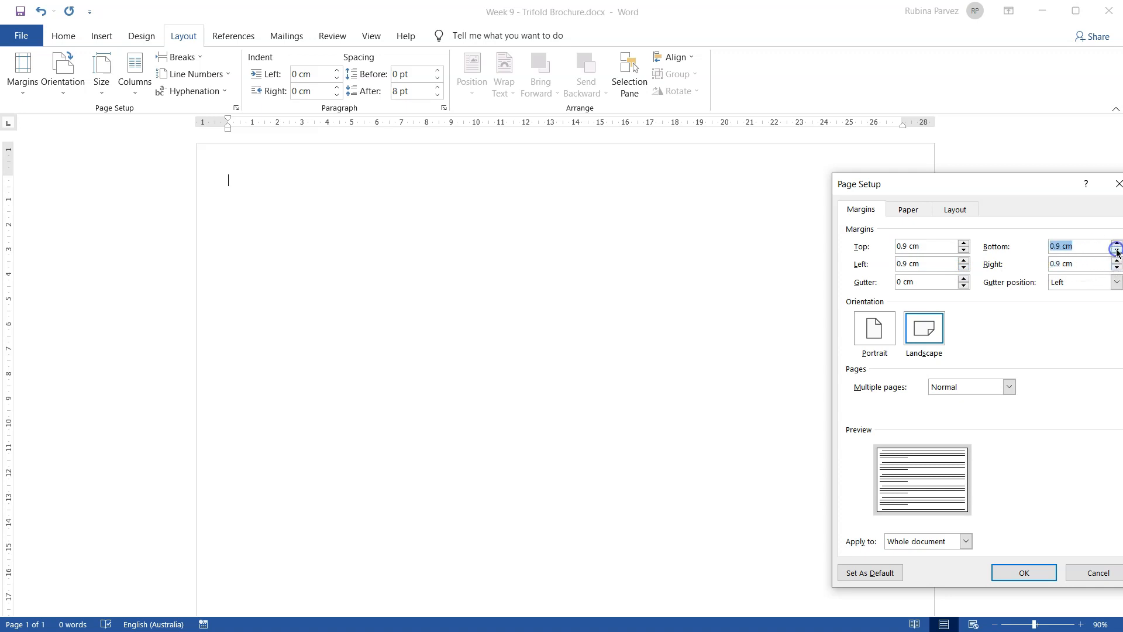
left_click(1016, 570)
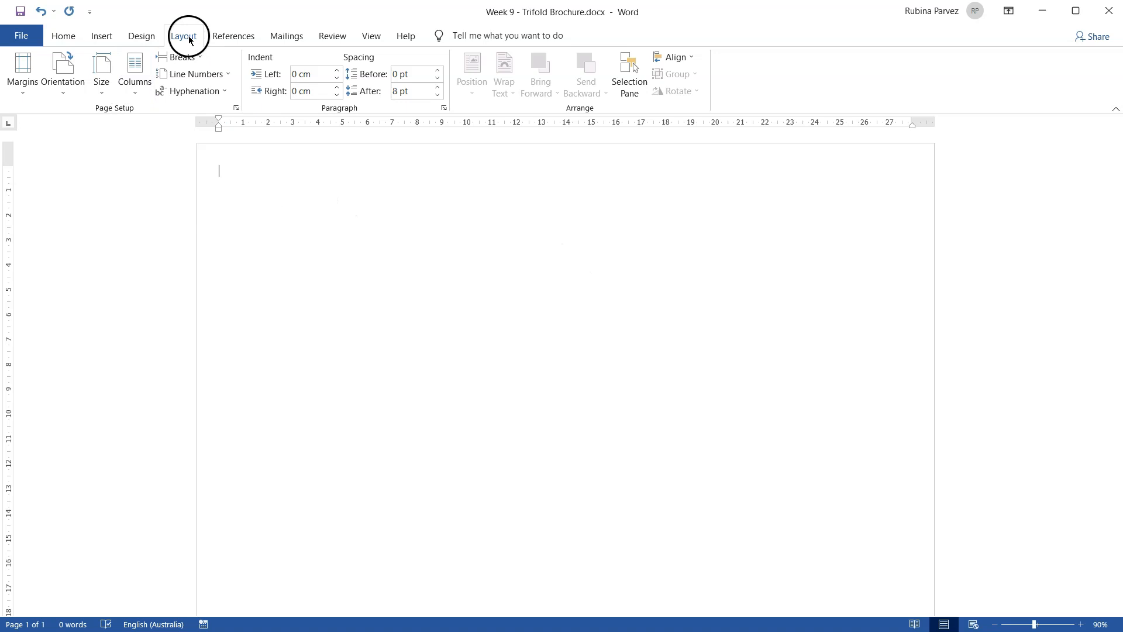
- Divide the whole document into three equal-width columns with a line between them
left_click(134, 77)
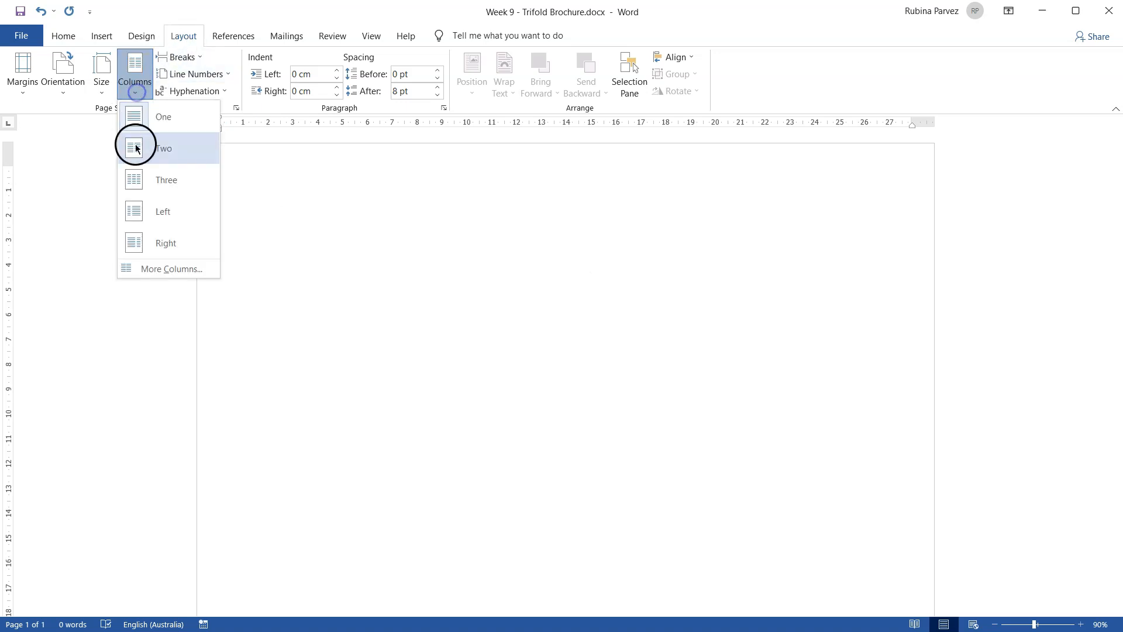
left_click(177, 270)
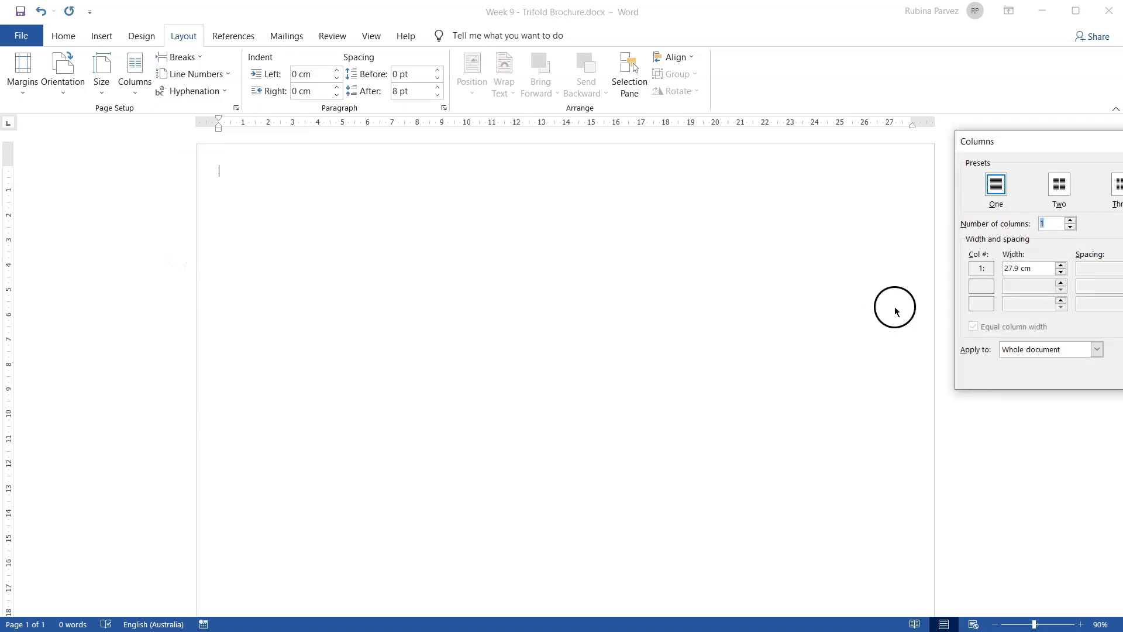
left_click_drag(1053, 151, 488, 197)
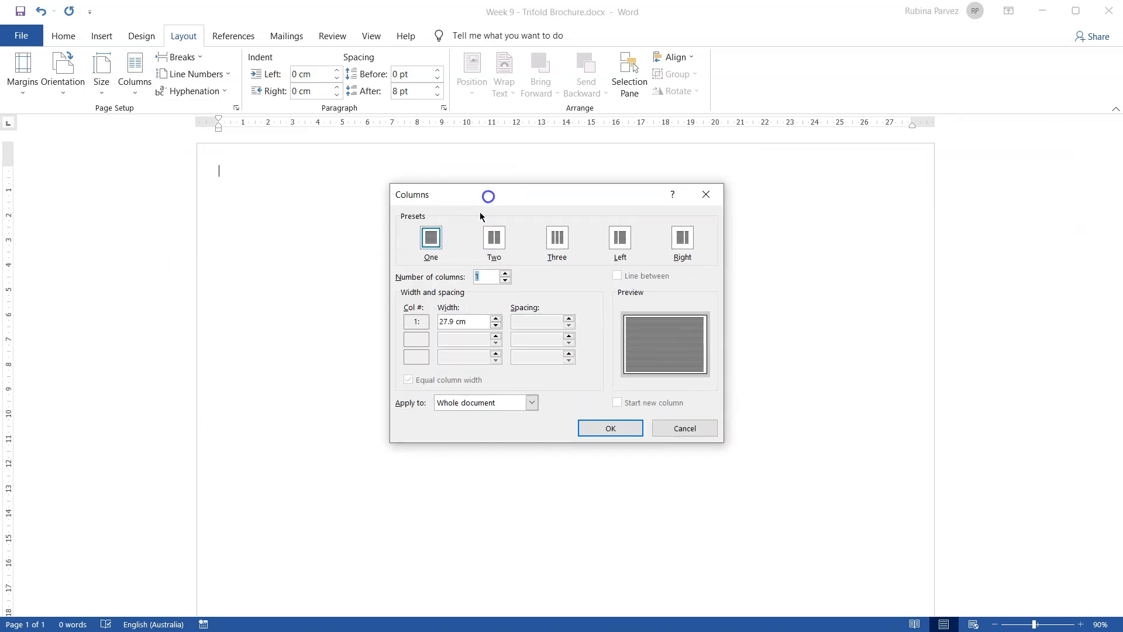
left_click(557, 241)
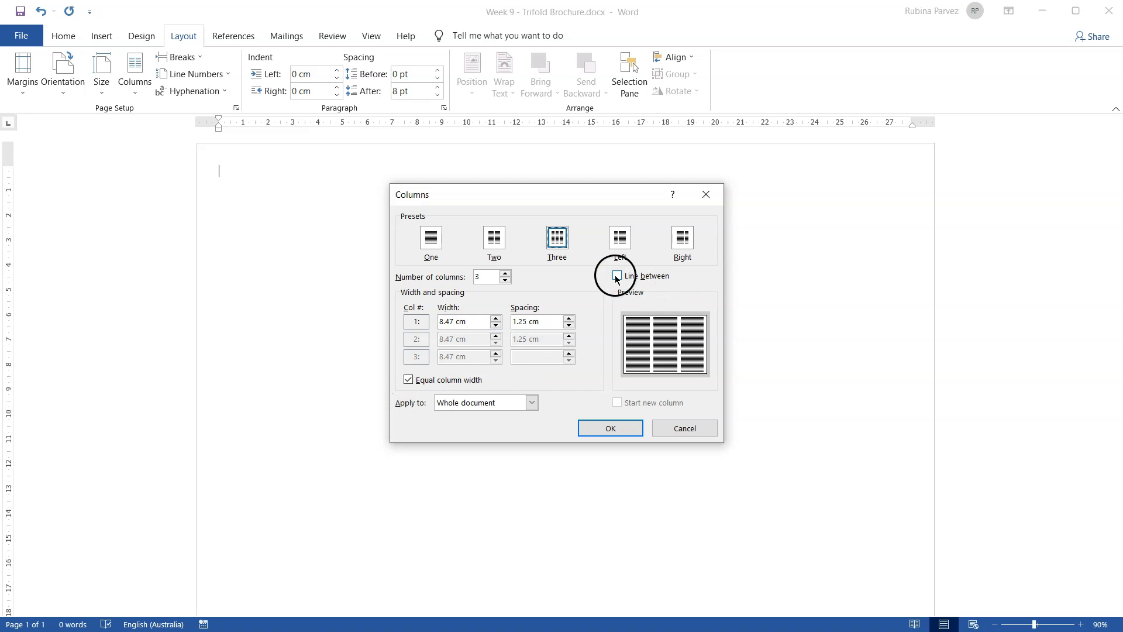
left_click(592, 432)
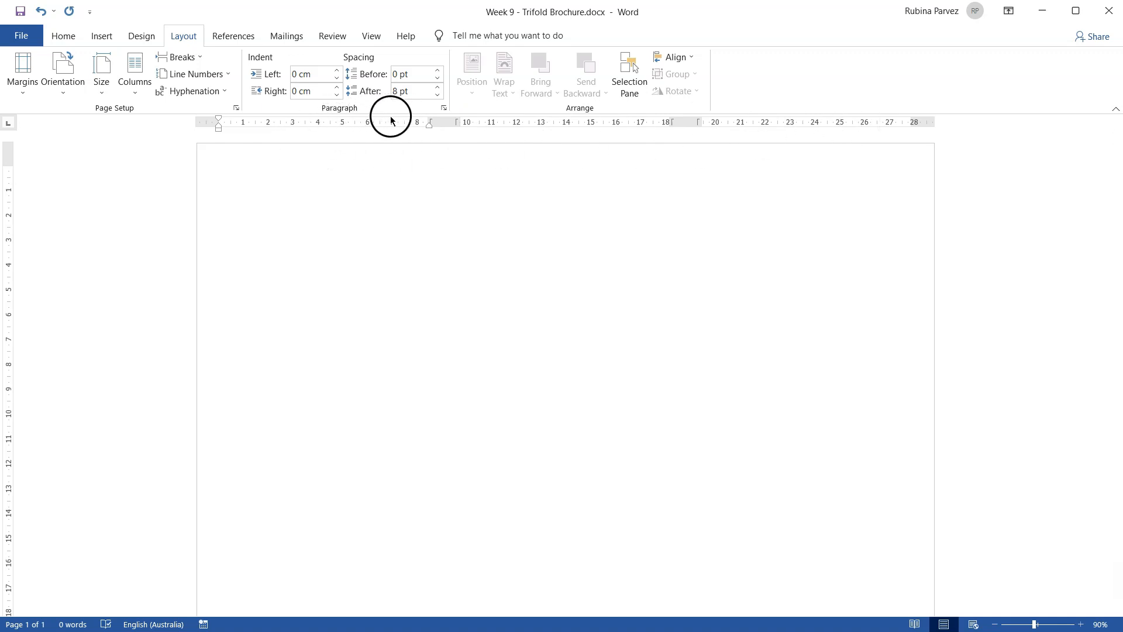
left_click(372, 39)
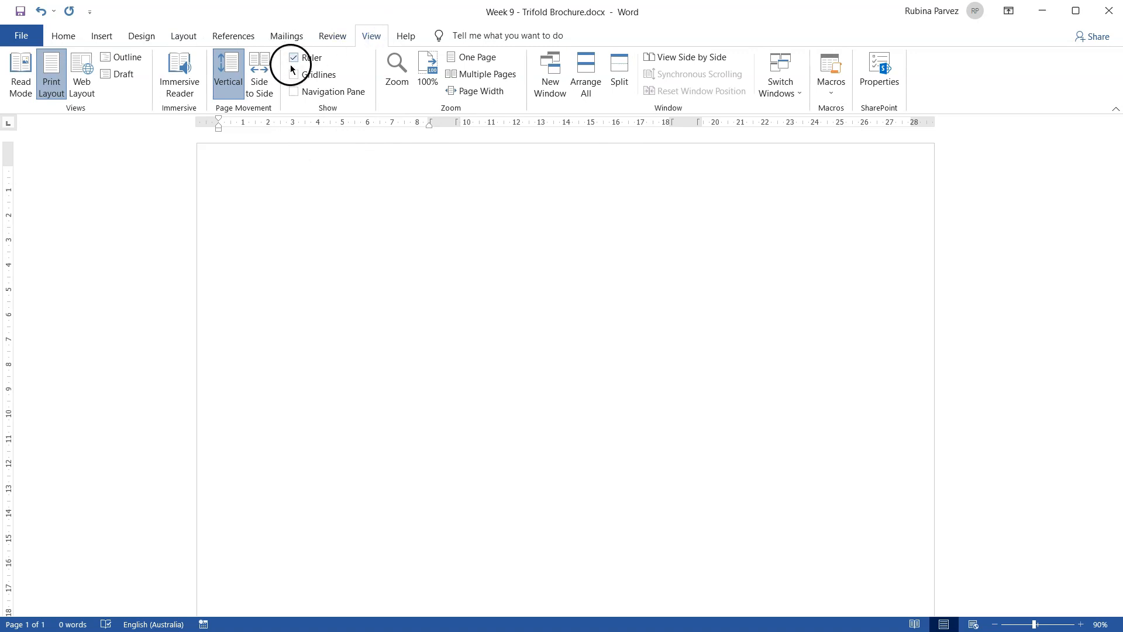
left_click(139, 37)
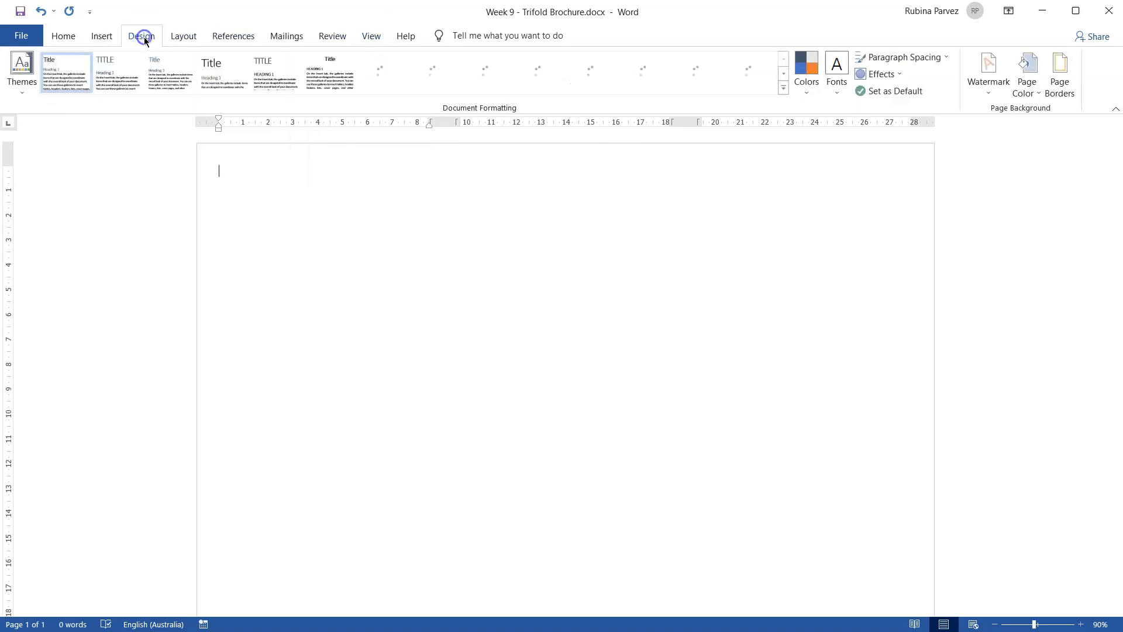
- Insert a column break at the start of the first column
left_click(195, 36)
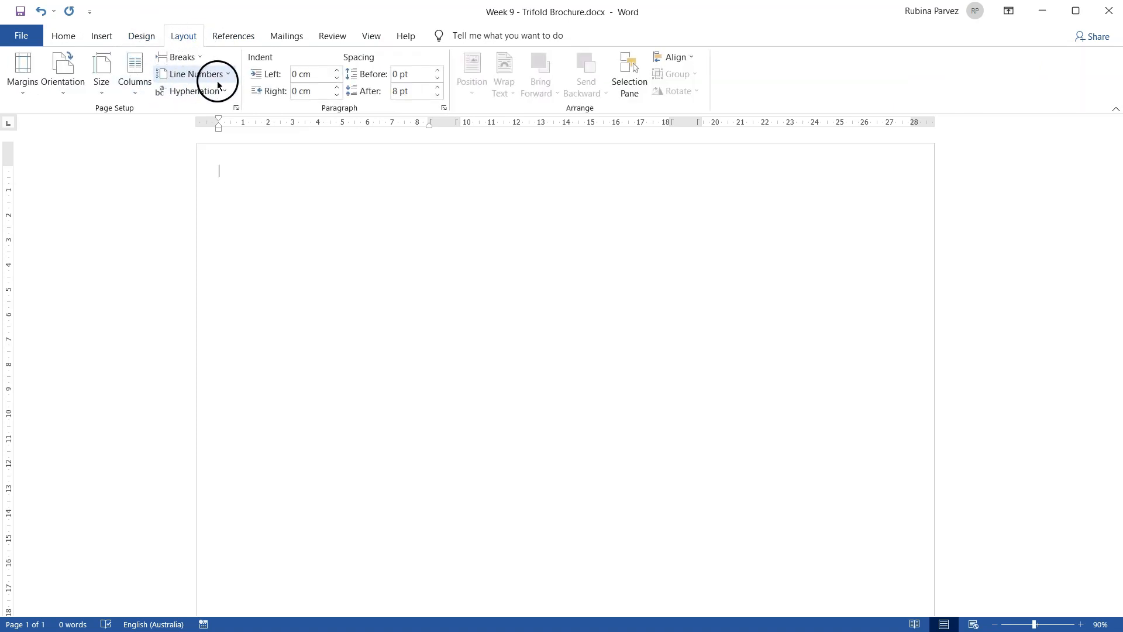
left_click(184, 58)
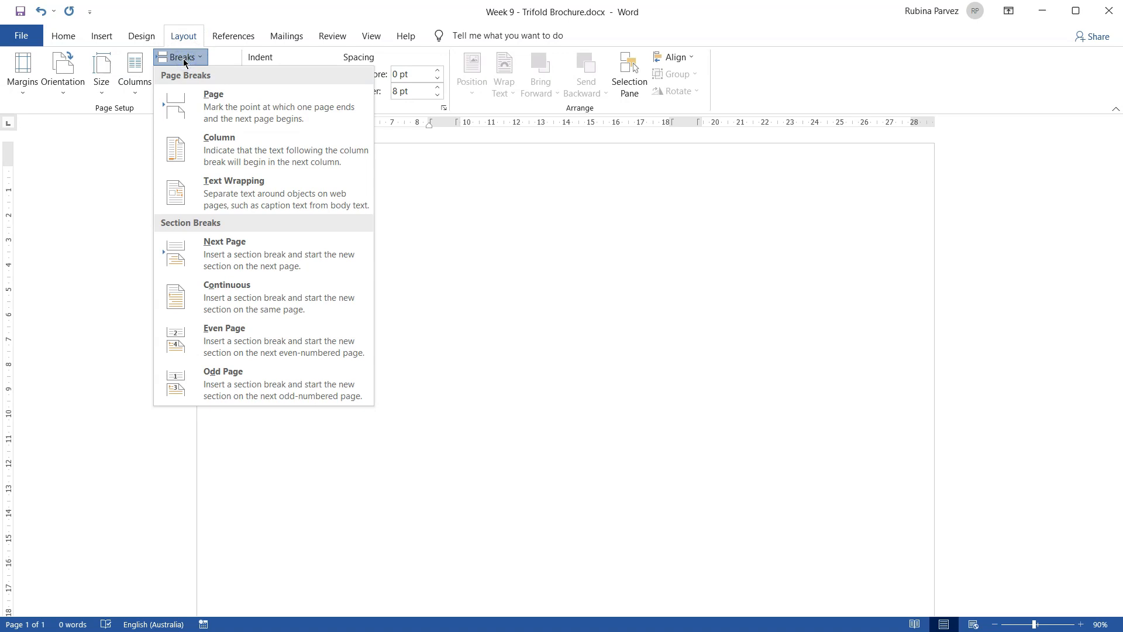
left_click(246, 145)
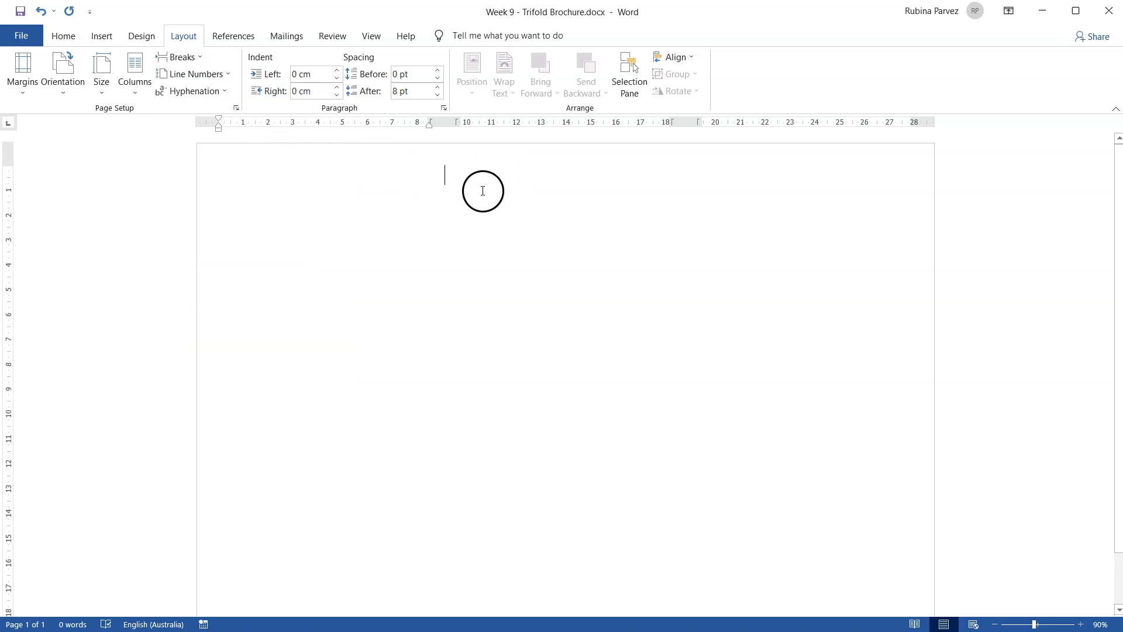
- Fill the middle column with empty paragraphs until the insertion point moves into the third column
left_click(651, 170)
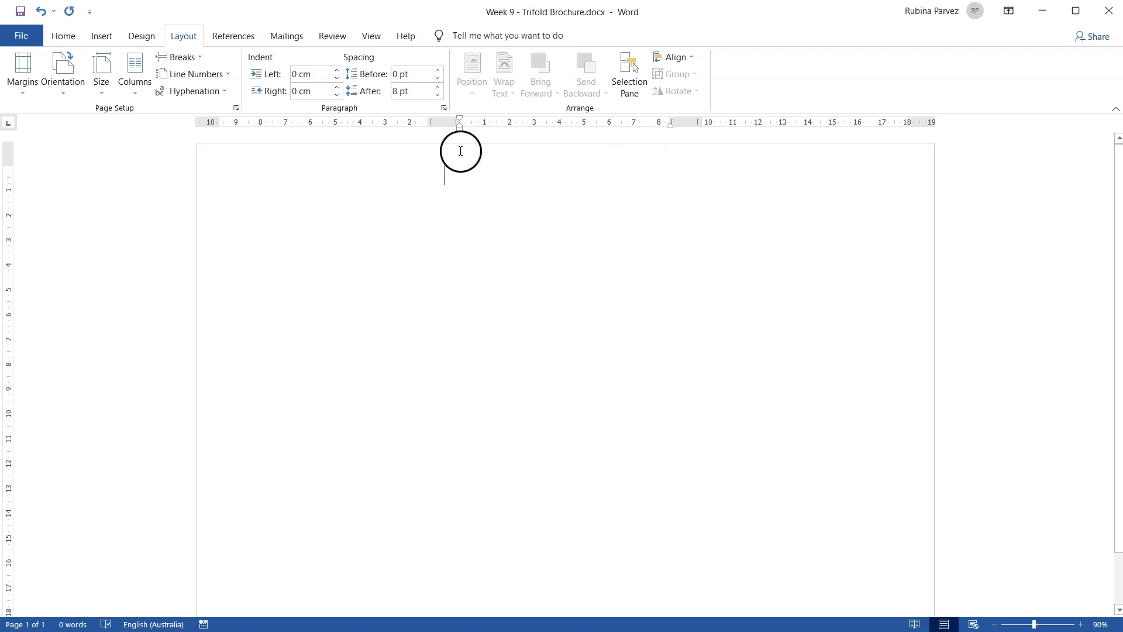
key("Return")
key("Return")
key("Return")
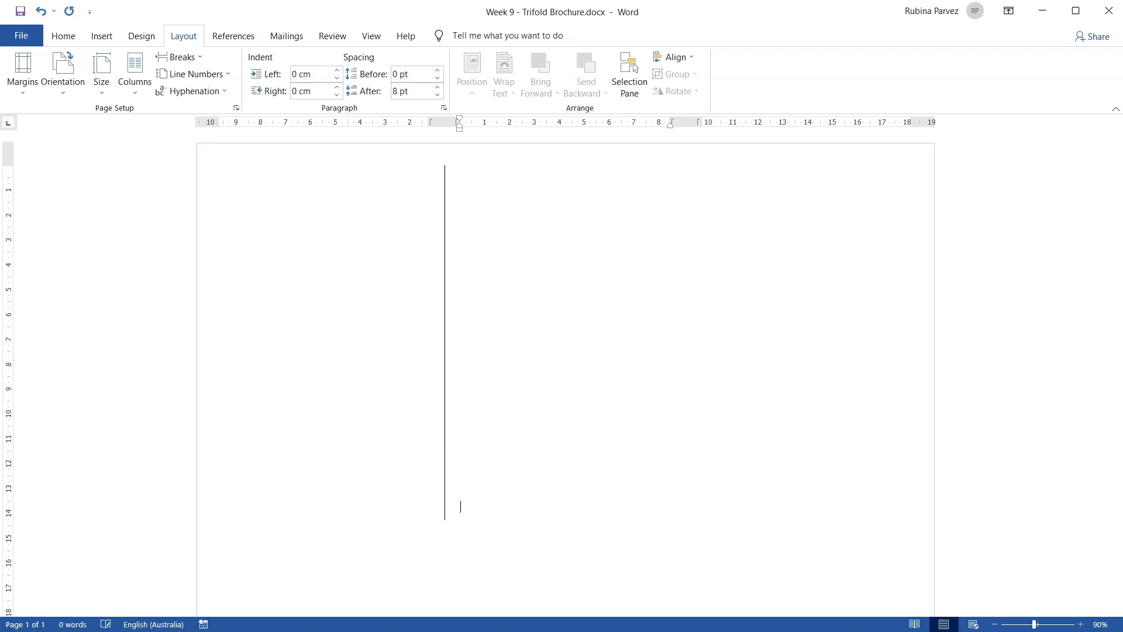
key("Return")
key("Return")
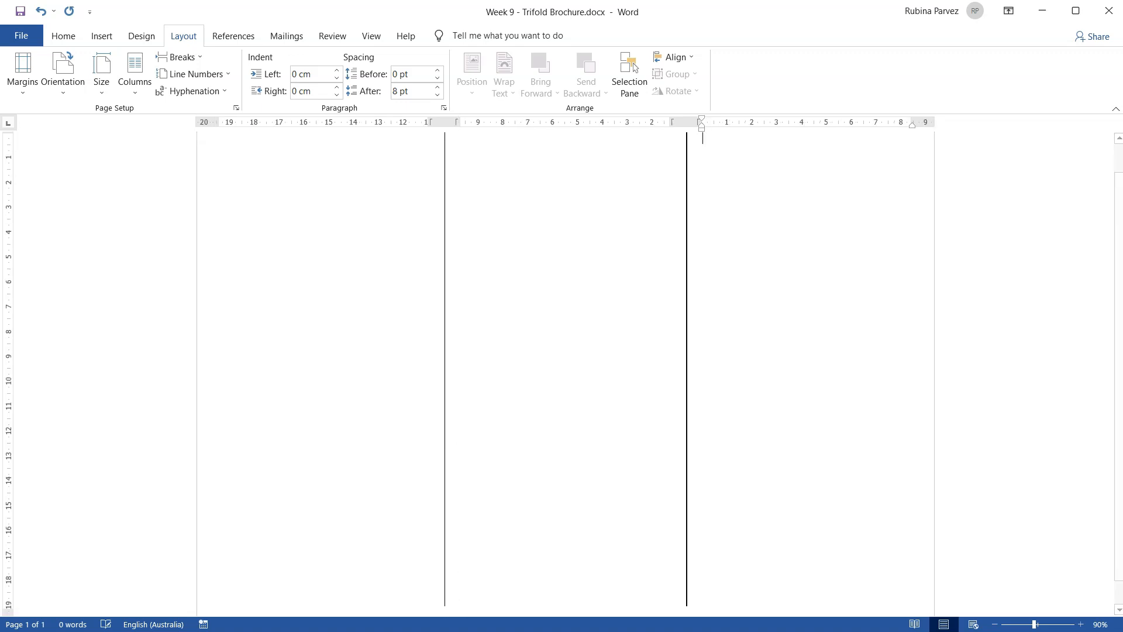
- Insert a Simple Text Box with the insertion point at the start of the middle column
scroll(776, 292, "up", 1)
left_click(455, 226)
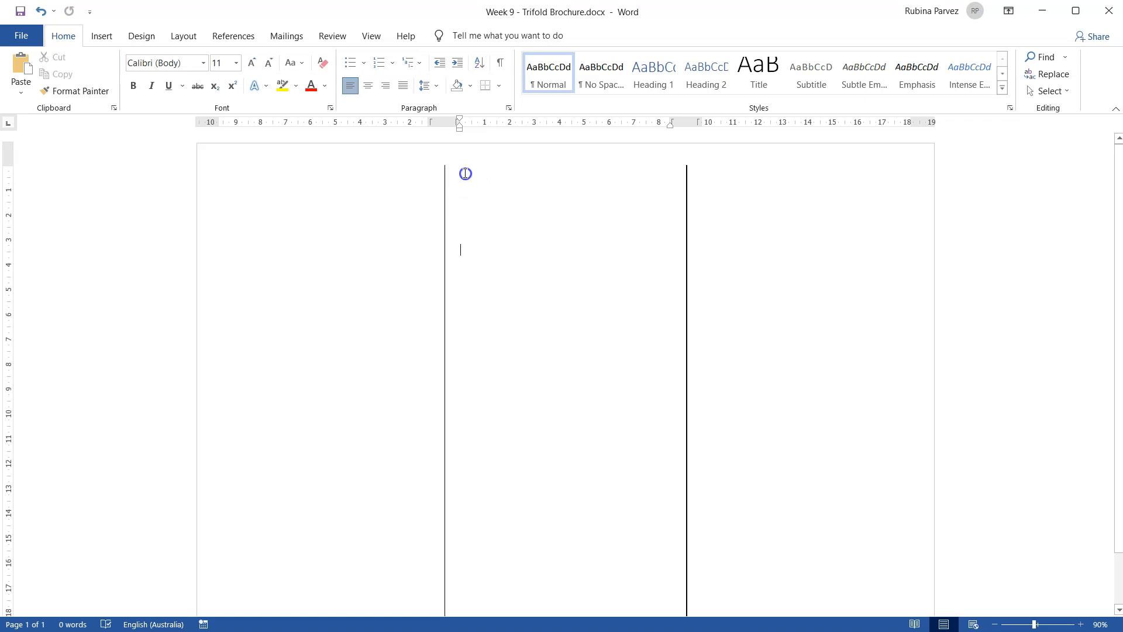
left_click(473, 158)
left_click(103, 37)
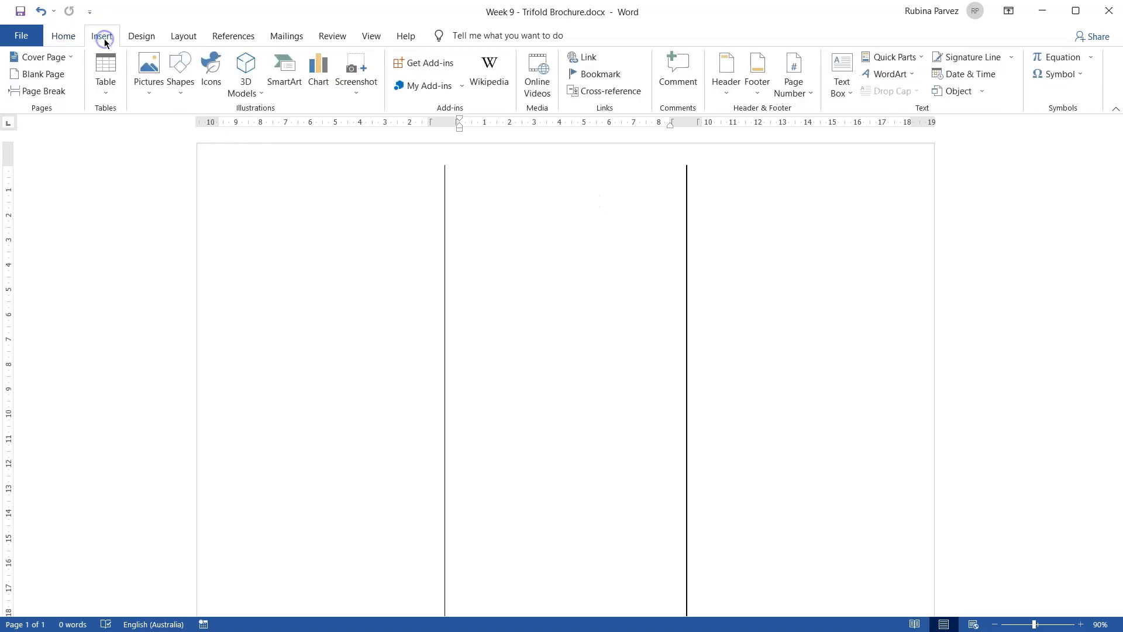
left_click(840, 66)
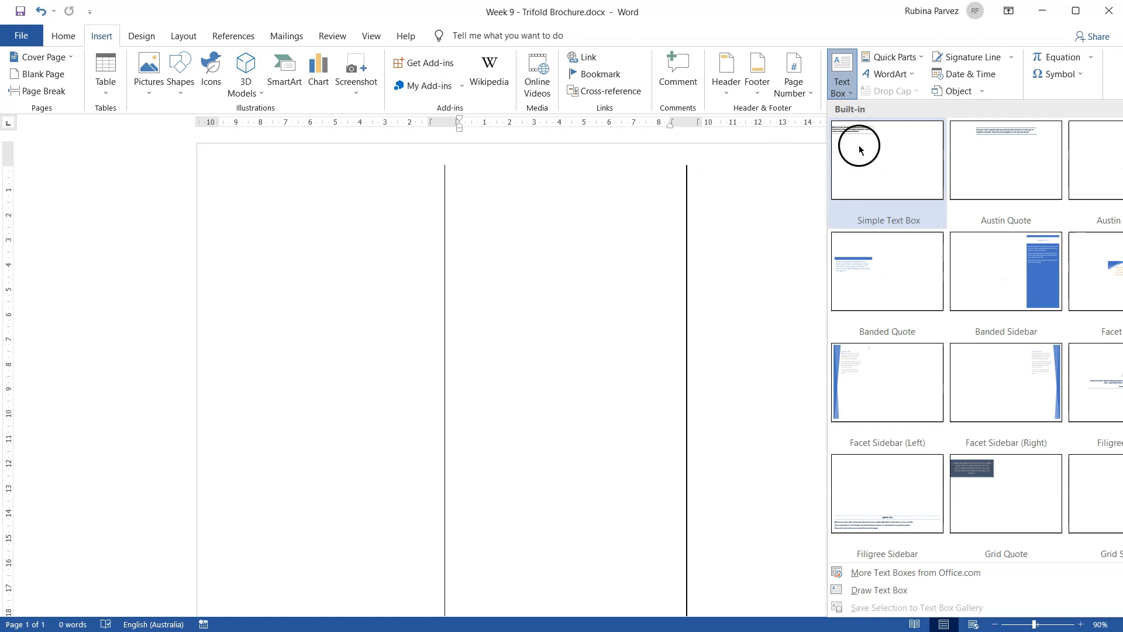
left_click(870, 146)
- Move the text box into the third column and resize it to about 19.1 cm high by 8.75 cm wide
left_click_drag(380, 183, 883, 182)
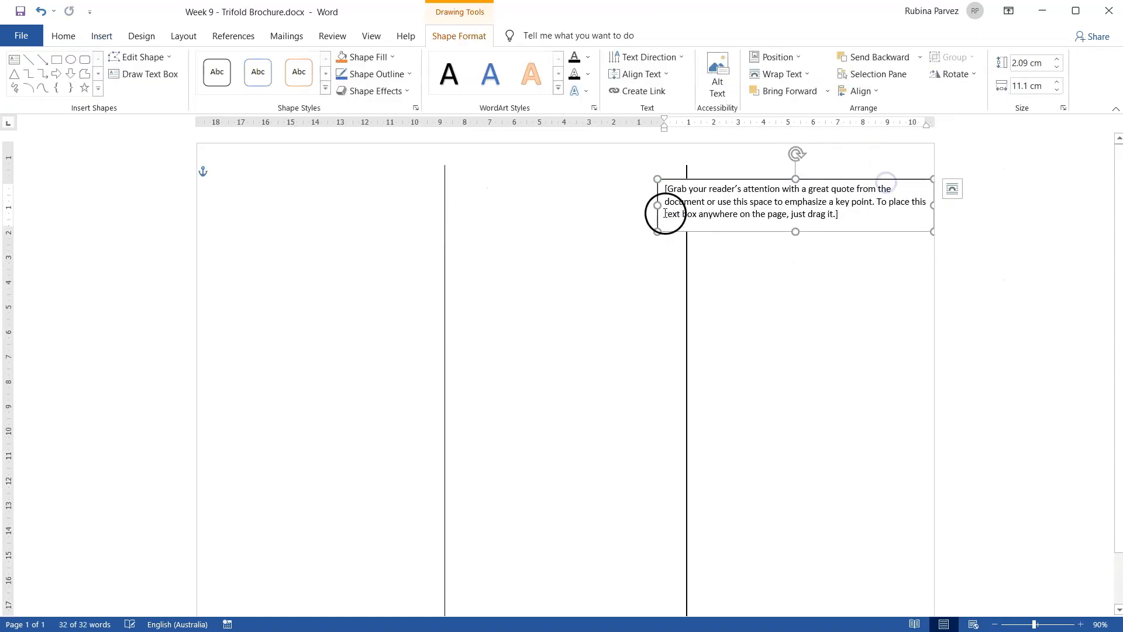
left_click_drag(658, 206, 727, 164)
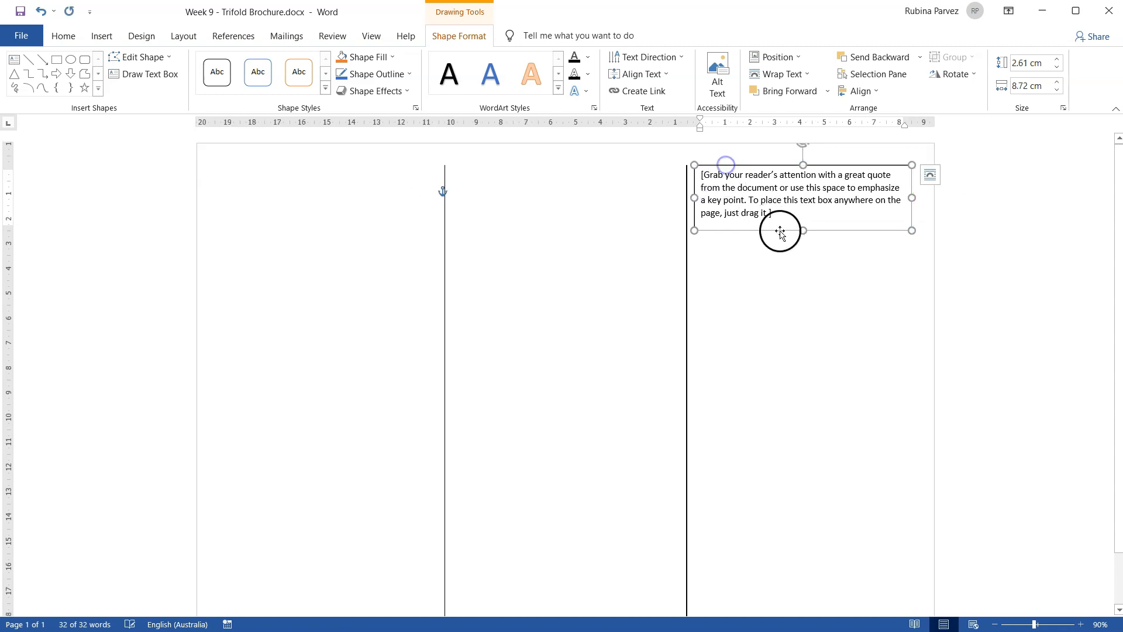
left_click_drag(803, 234, 792, 583)
triple_click(739, 293)
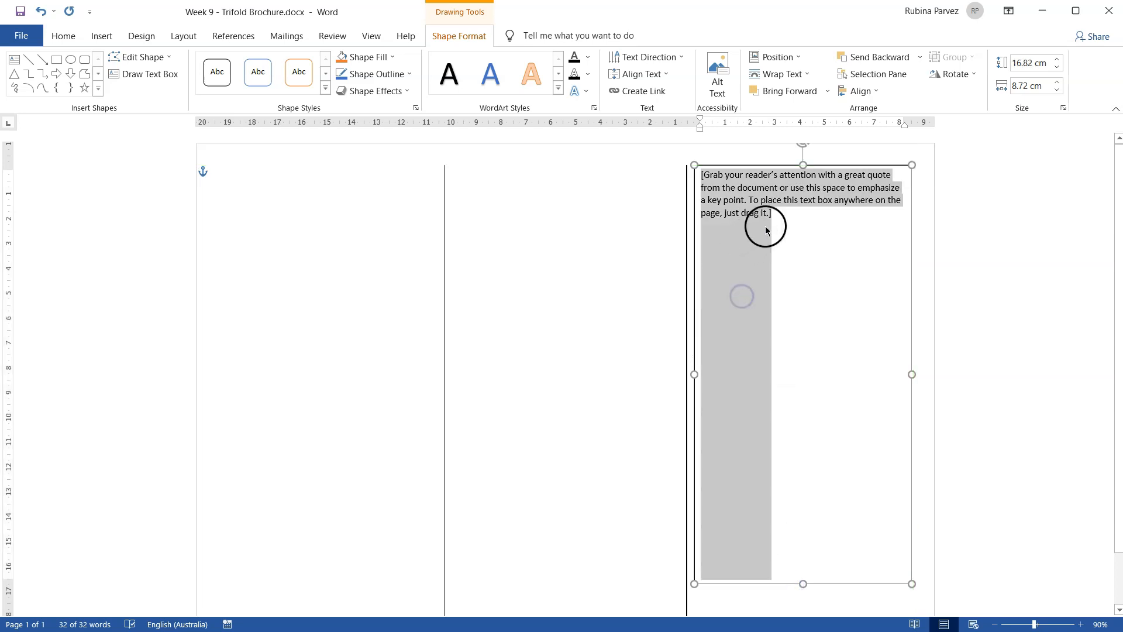
left_click(735, 168)
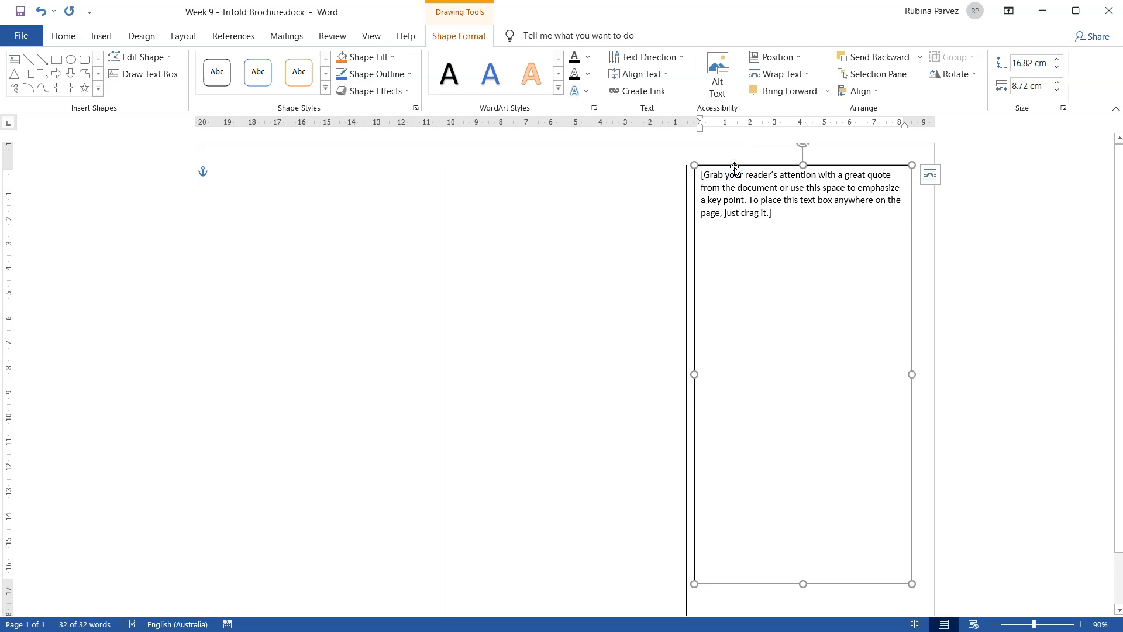
mouse_move(912, 585)
left_mouse_down()
mouse_move(929, 613)
mouse_move(913, 576)
mouse_move(916, 594)
left_mouse_up()
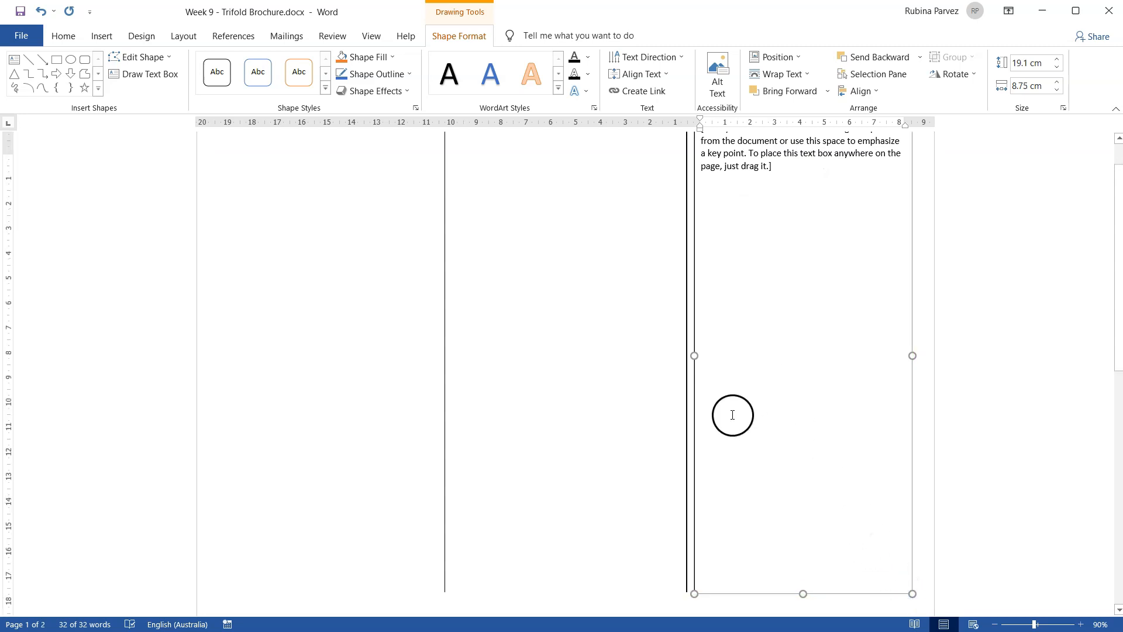
scroll(729, 414, "up", 1)
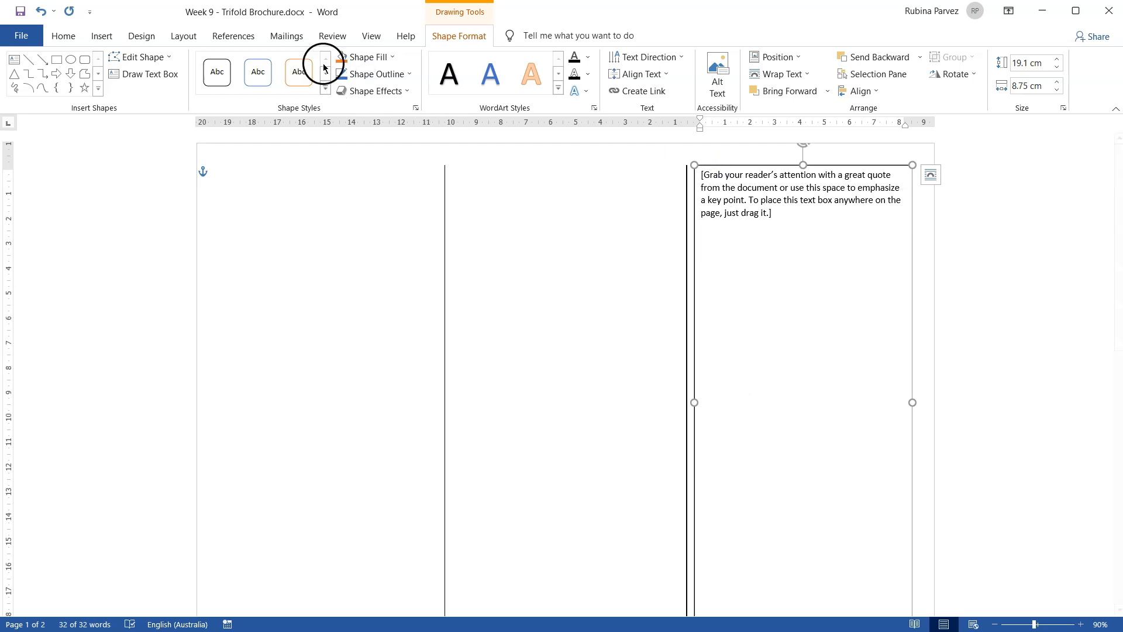
left_click(49, 20)
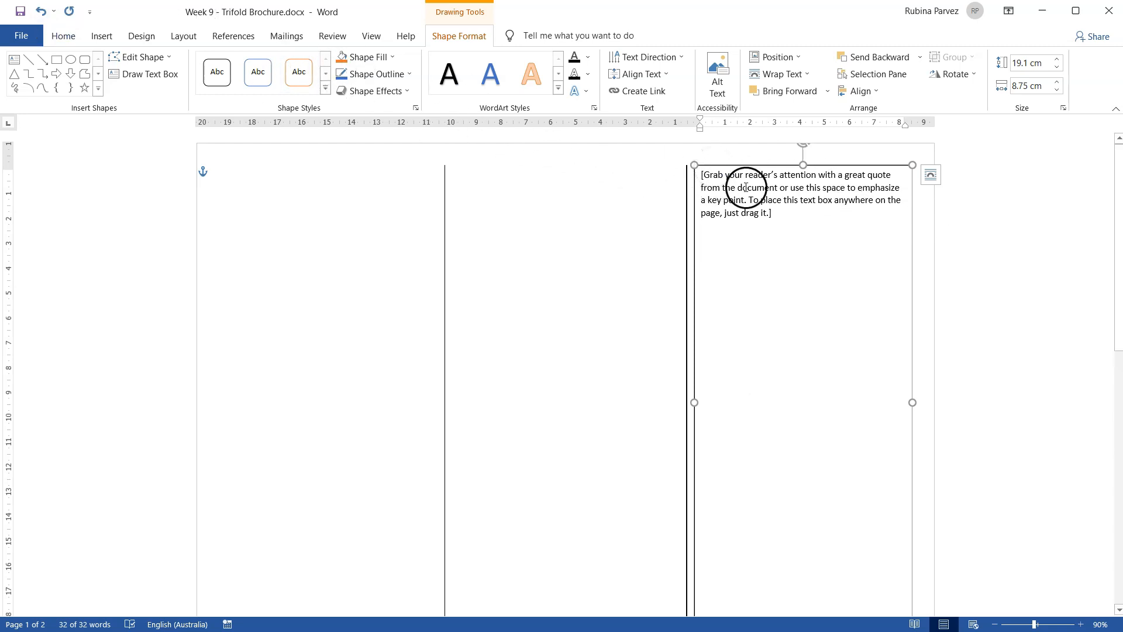
- Replace the text box's placeholder text with "This is my first page of my trifold Brochure"
left_click_drag(794, 220, 732, 203)
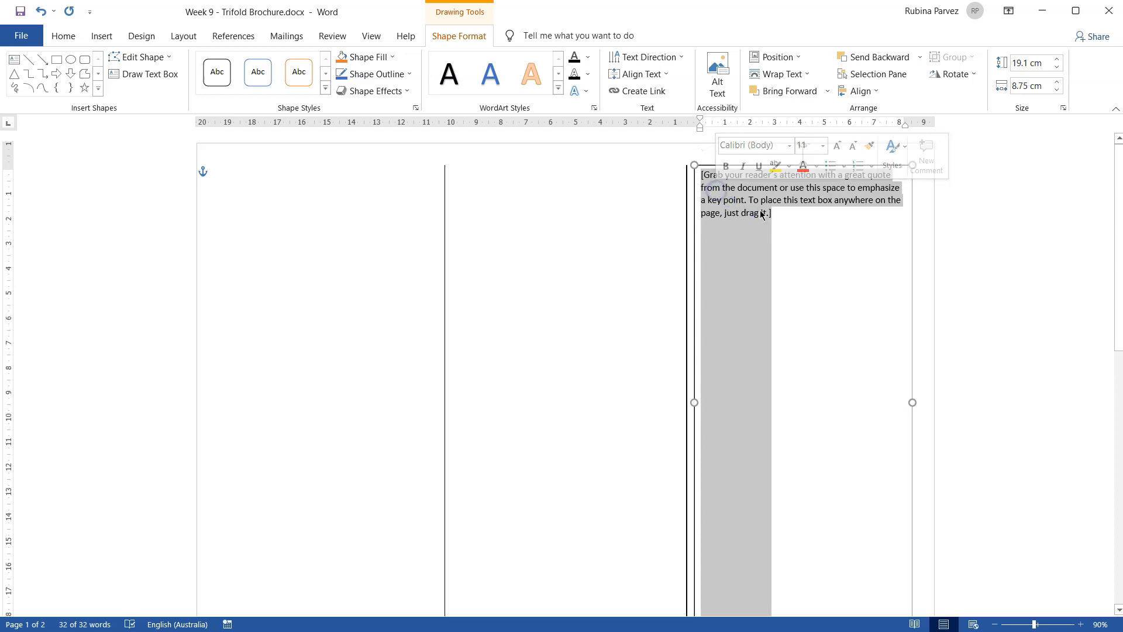
type("T")
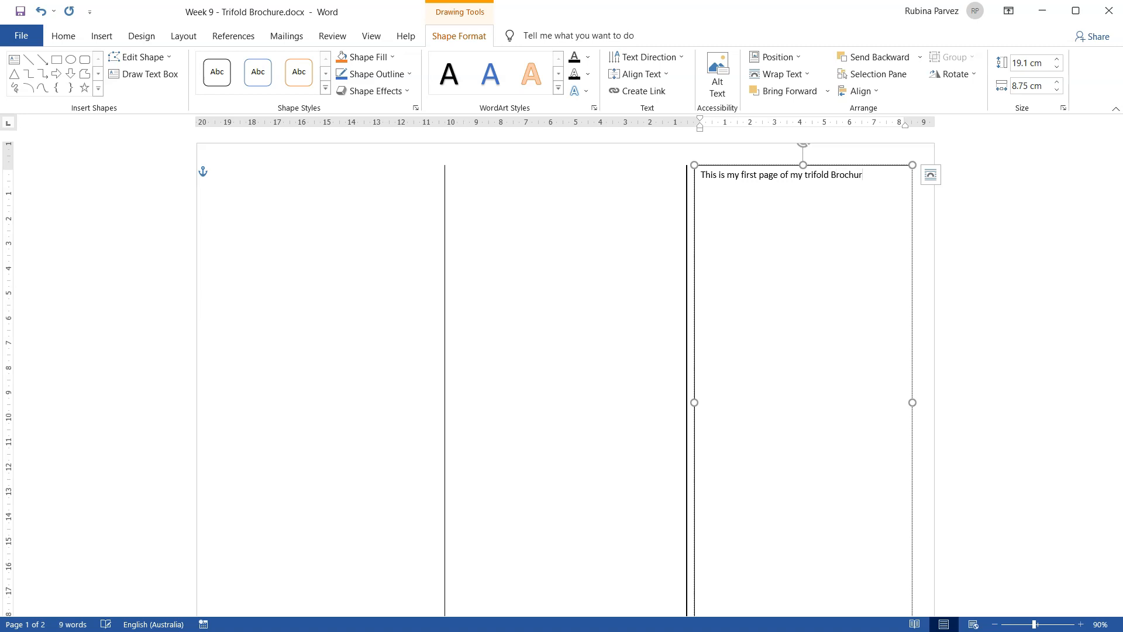
left_click(826, 274)
- Copy the third column's text box and paste two duplicates of it
left_click(753, 166)
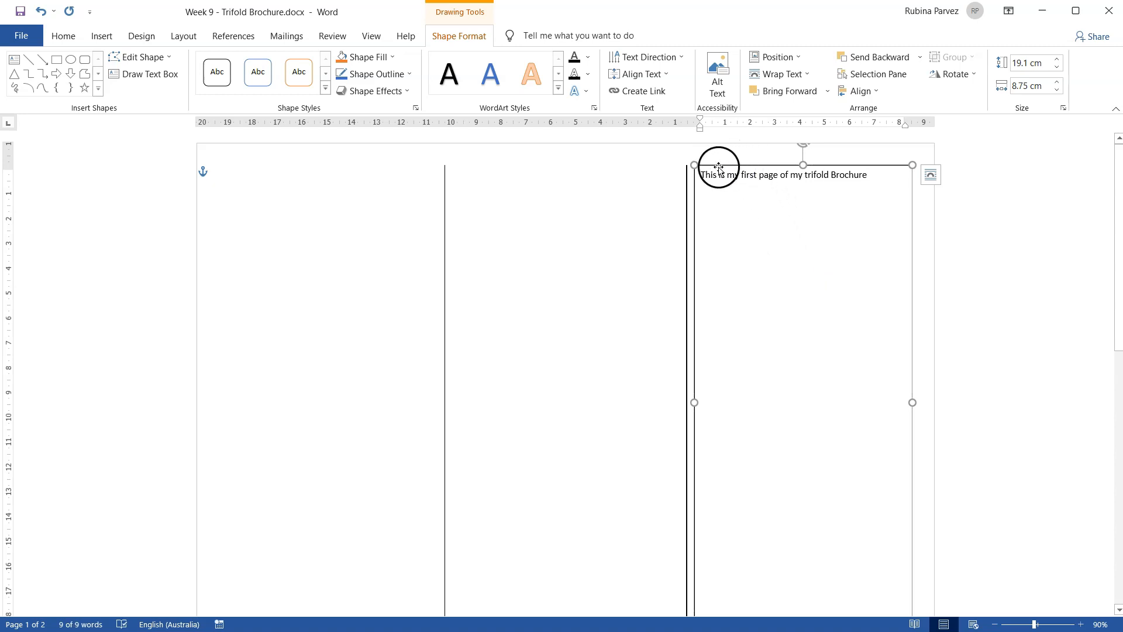
left_click(68, 39)
left_click(62, 74)
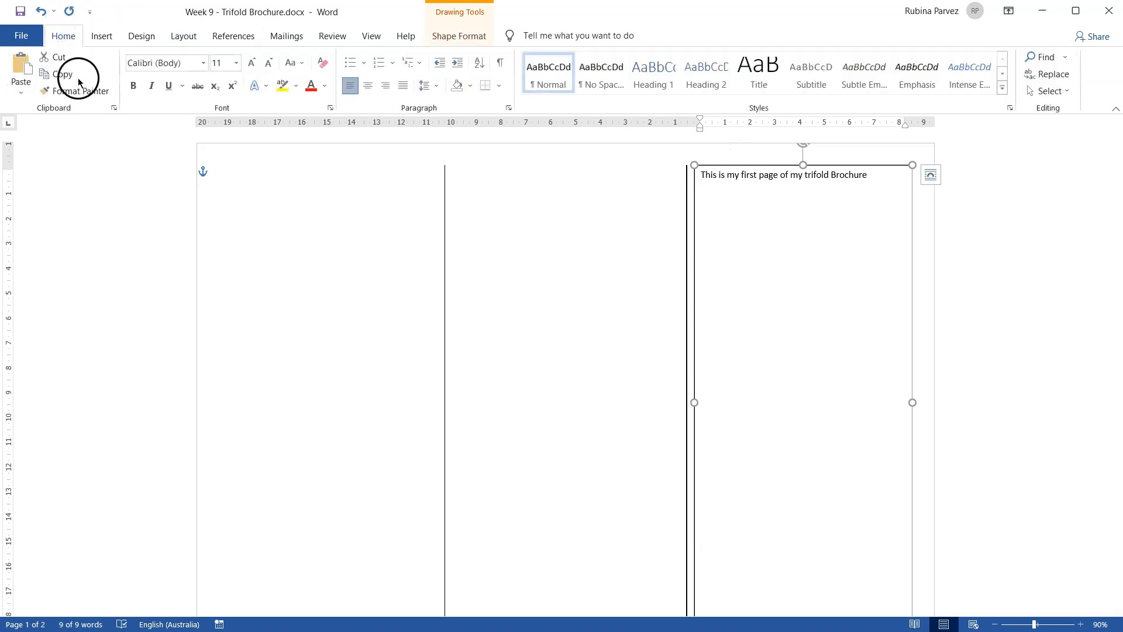
left_click(474, 192)
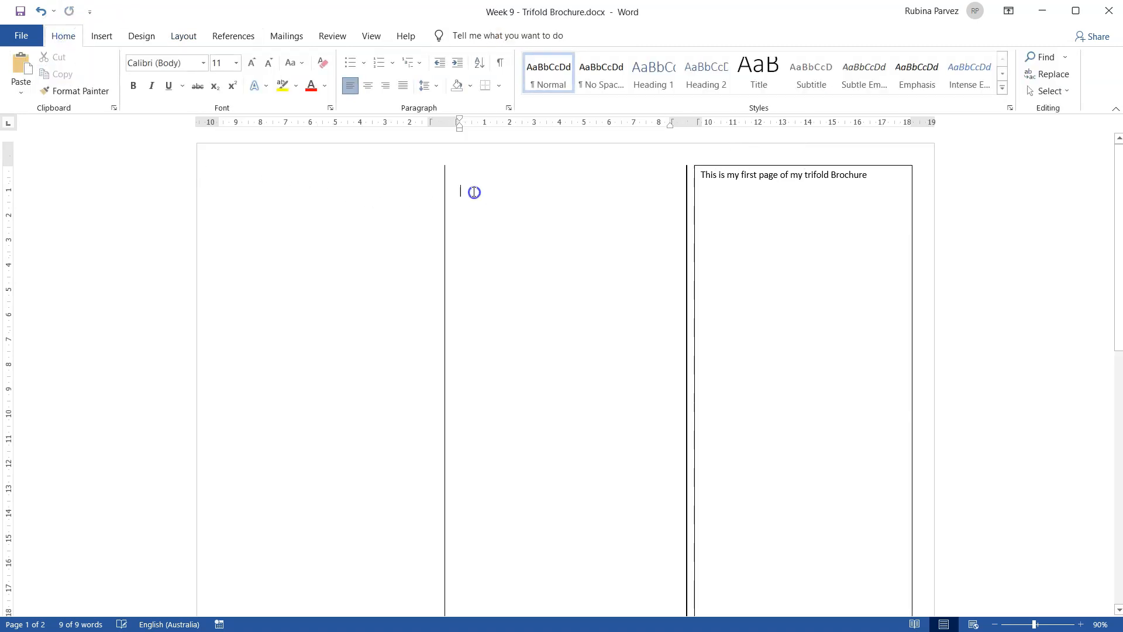
key("ctrl+v")
scroll(499, 185, "down", 10)
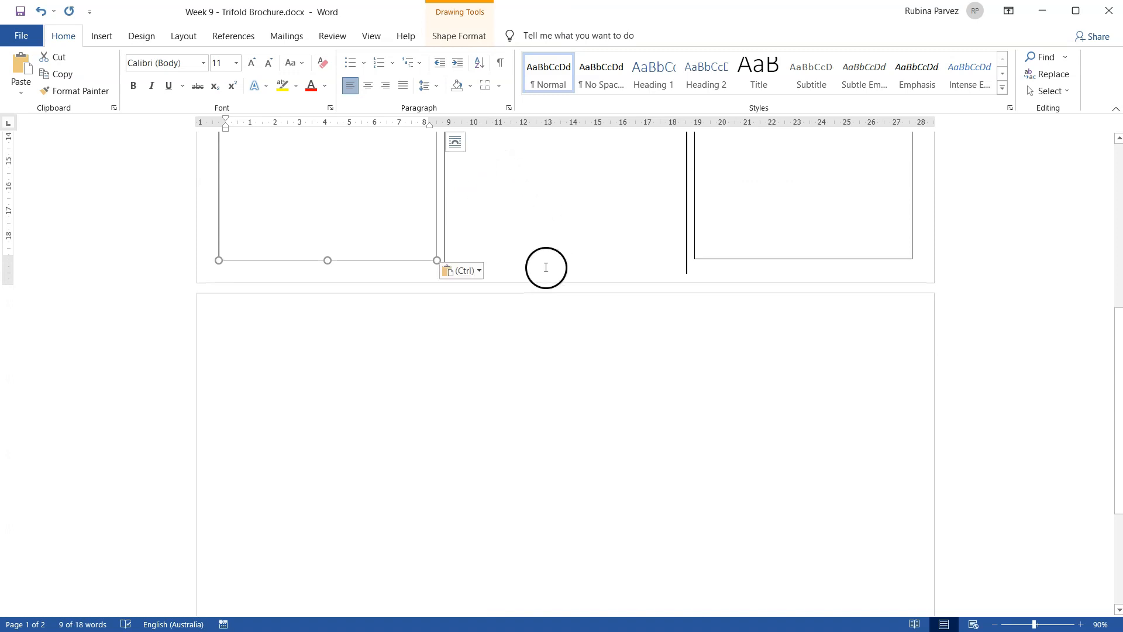
scroll(613, 333, "up", 5)
scroll(613, 335, "up", 3)
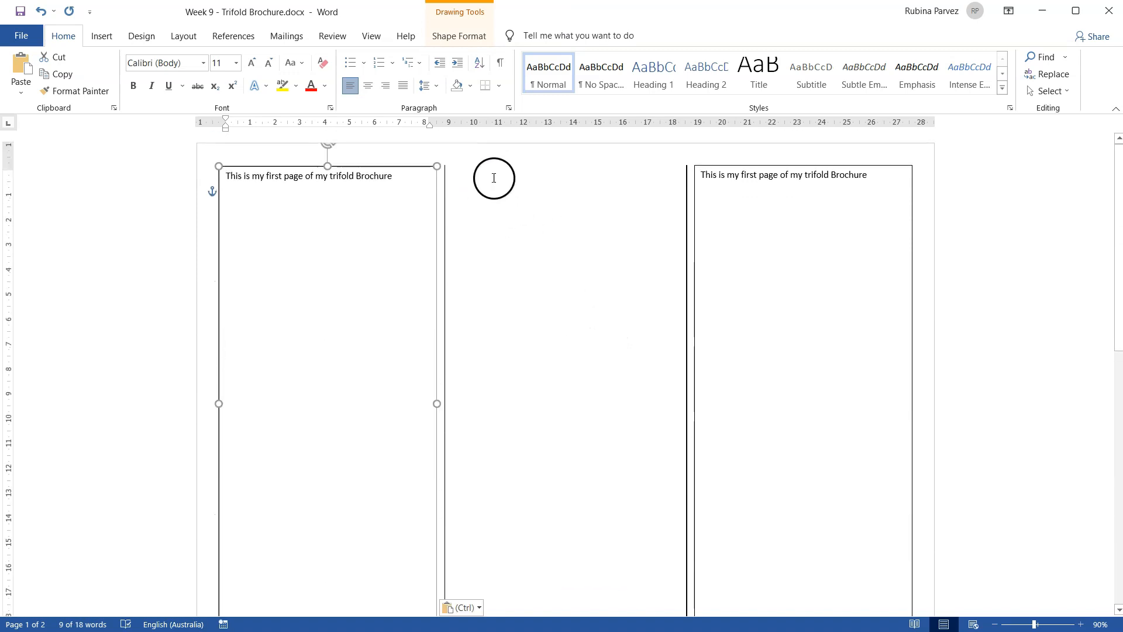
left_click(492, 175)
left_click(21, 68)
scroll(571, 472, "up", 5)
scroll(573, 473, "up", 3)
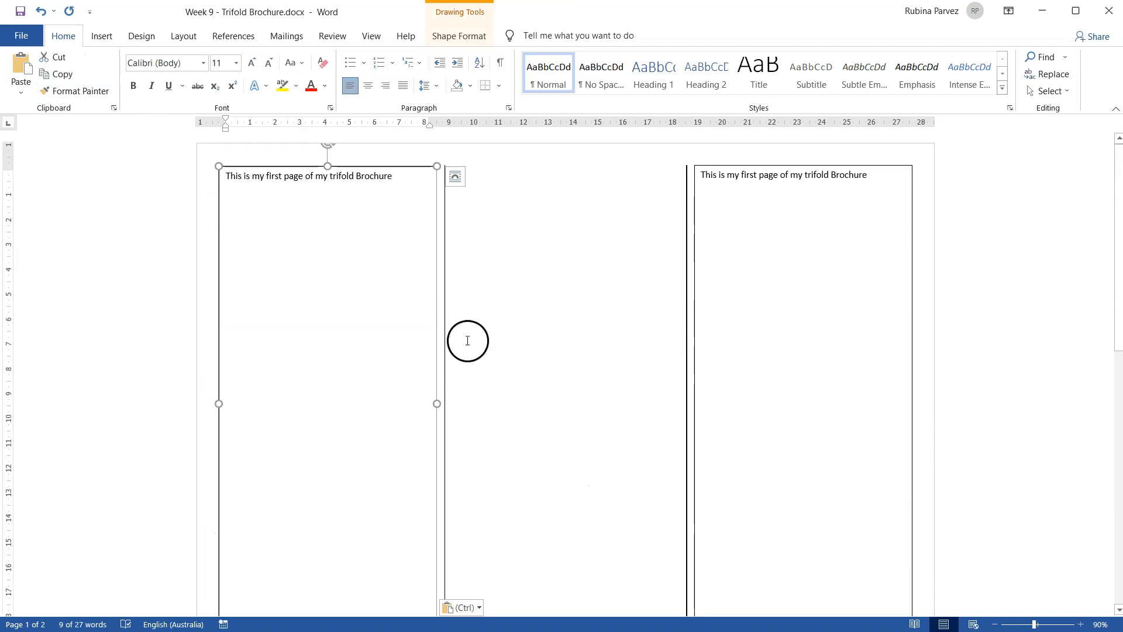
- Move one text box copy into the middle column and the copy on page two into page one's first column
left_click_drag(376, 168, 612, 172)
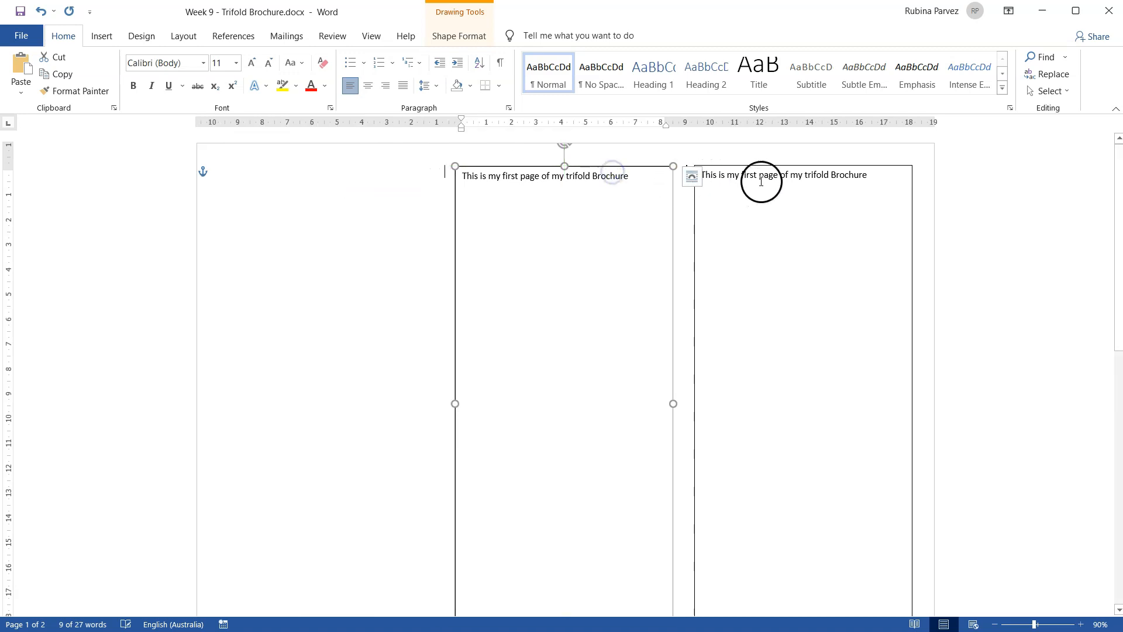
left_click(770, 166)
scroll(765, 333, "down", 8)
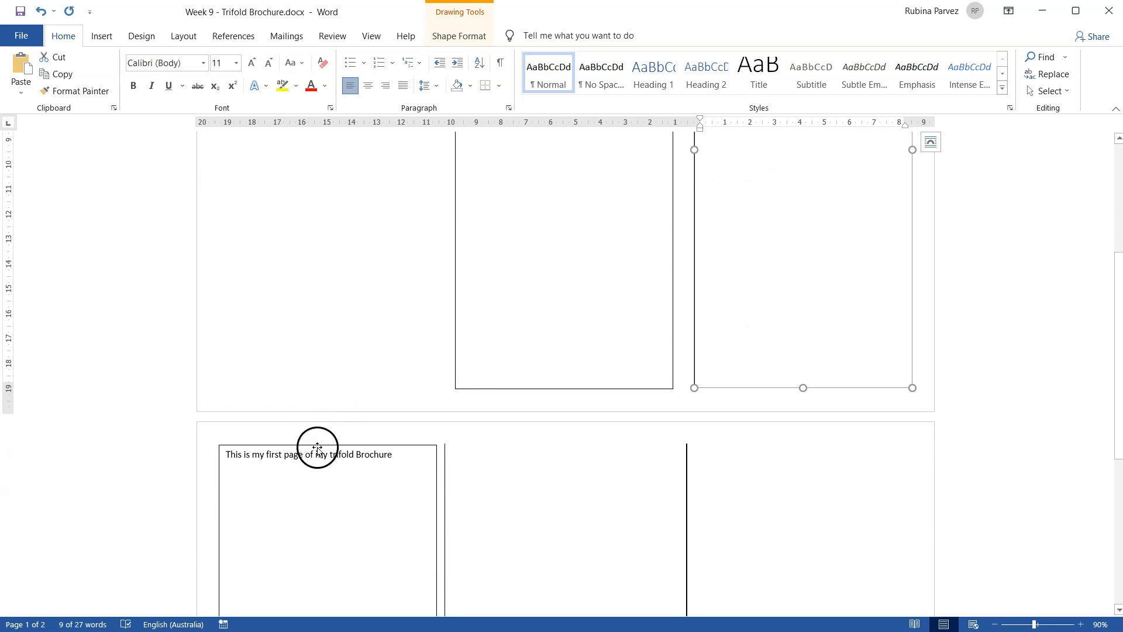
left_click_drag(317, 448, 310, 338)
scroll(349, 333, "up", 8)
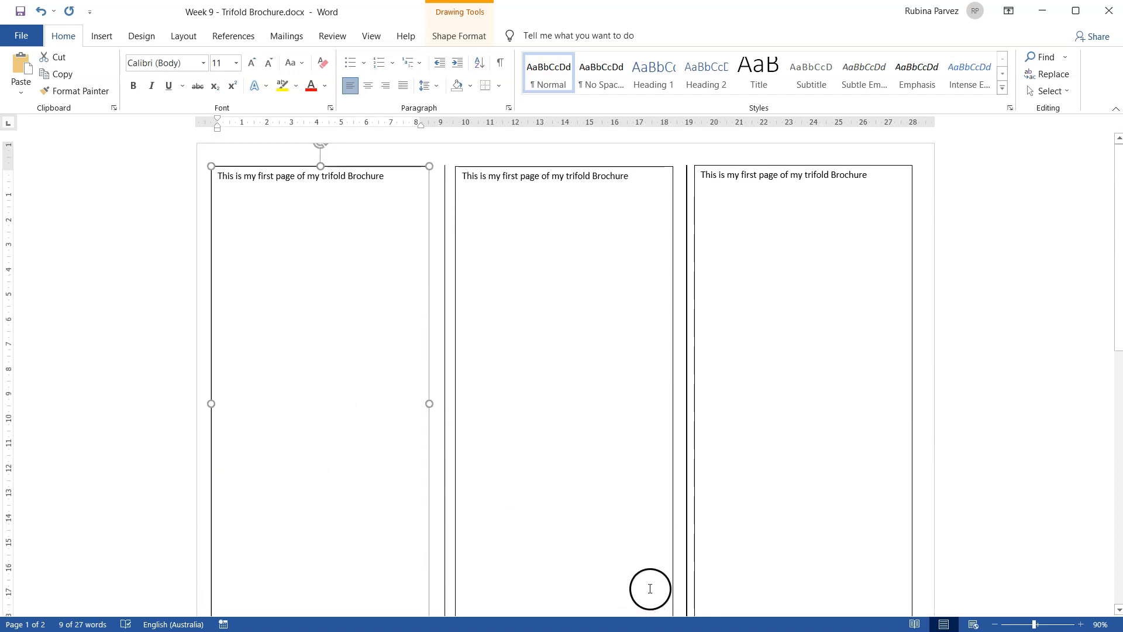
scroll(627, 453, "down", 2)
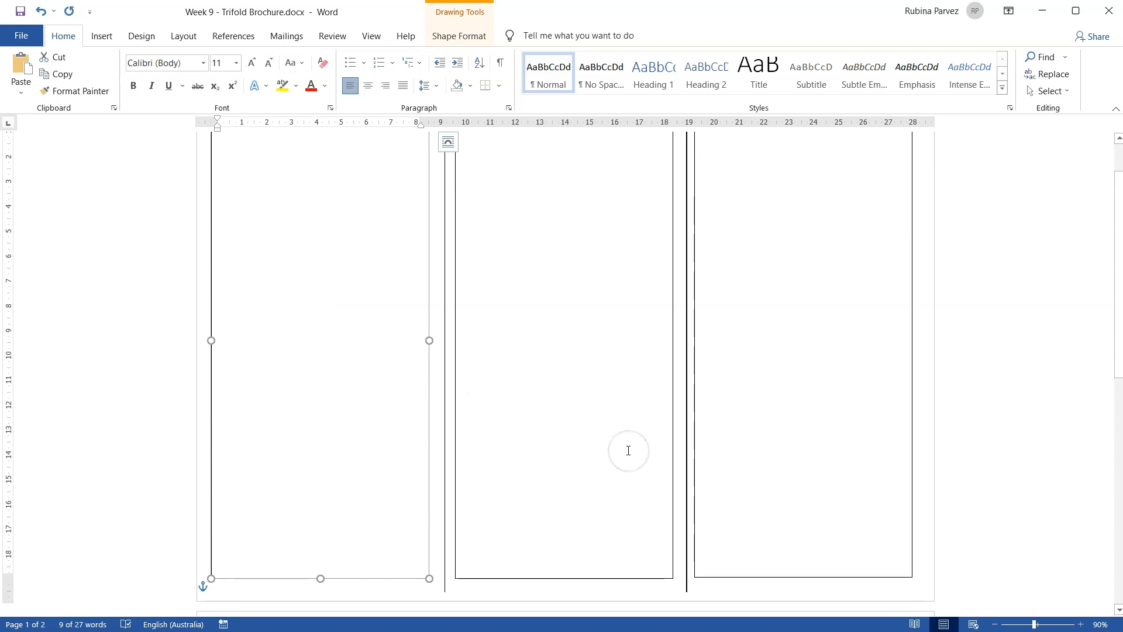
scroll(665, 411, "up", 2)
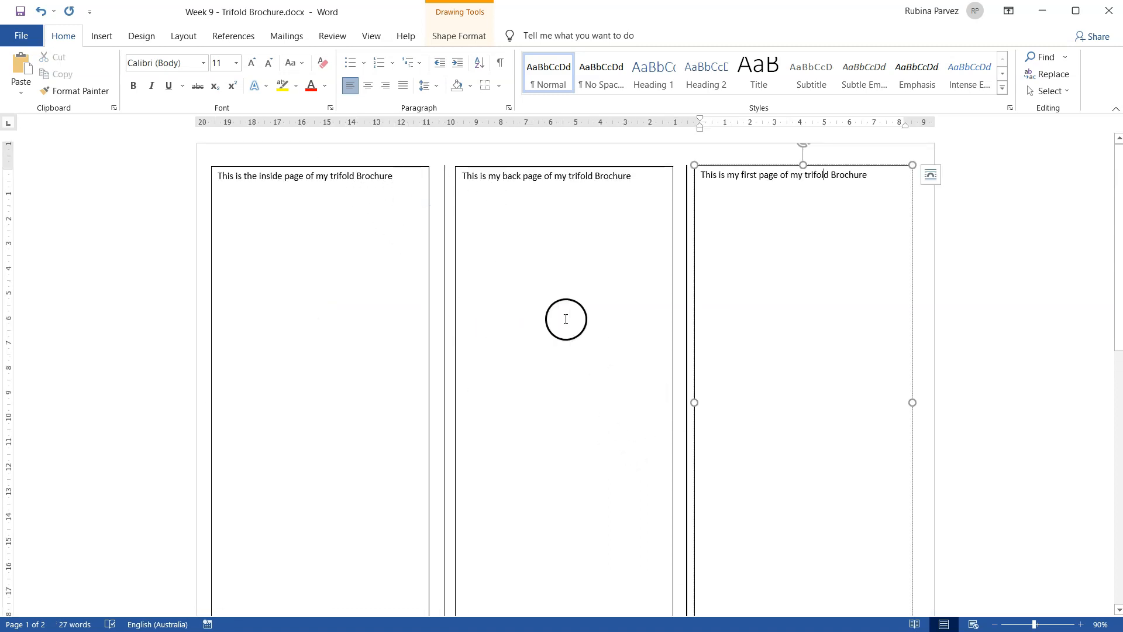
- Add an empty line below the sentence in each of the three text boxes
left_click(596, 309)
left_click(256, 216)
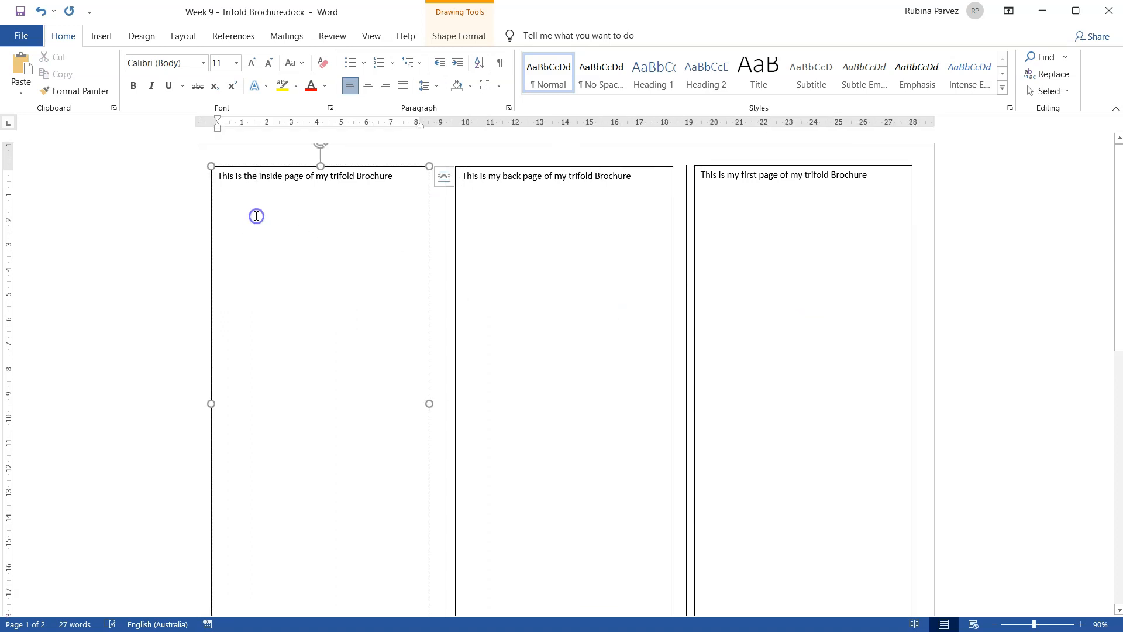
left_click(394, 181)
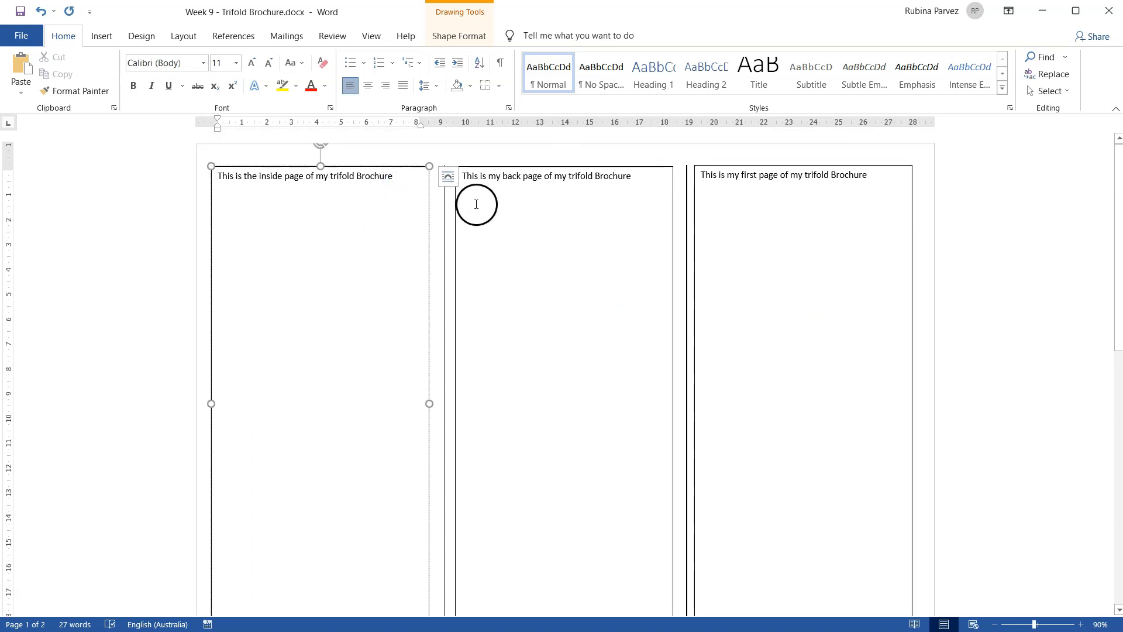
left_click(883, 183)
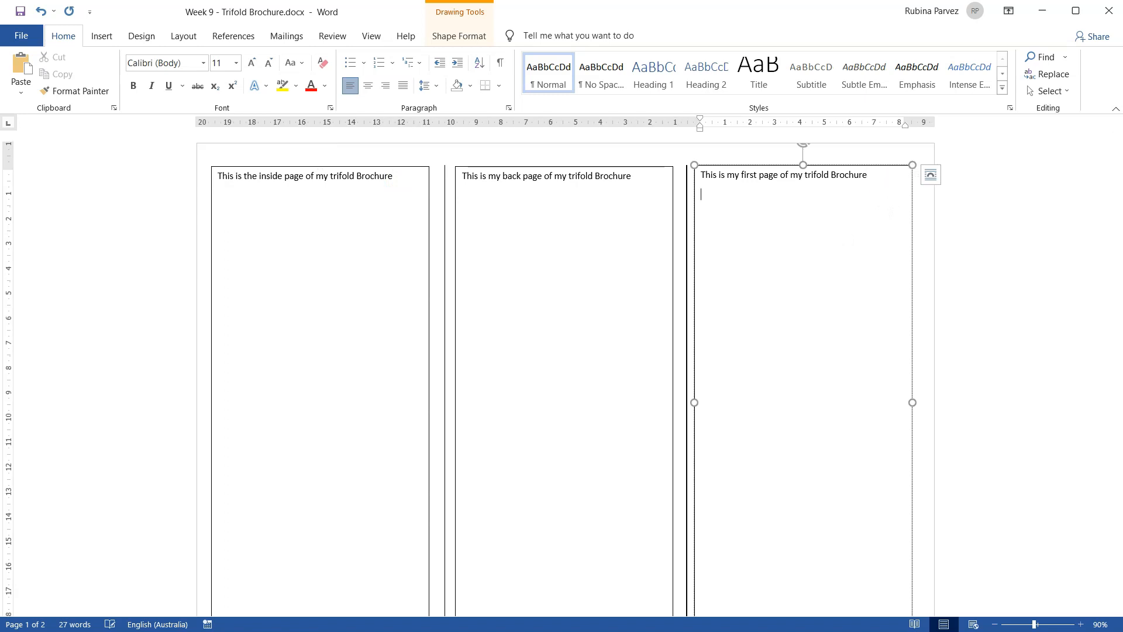
left_click(650, 177)
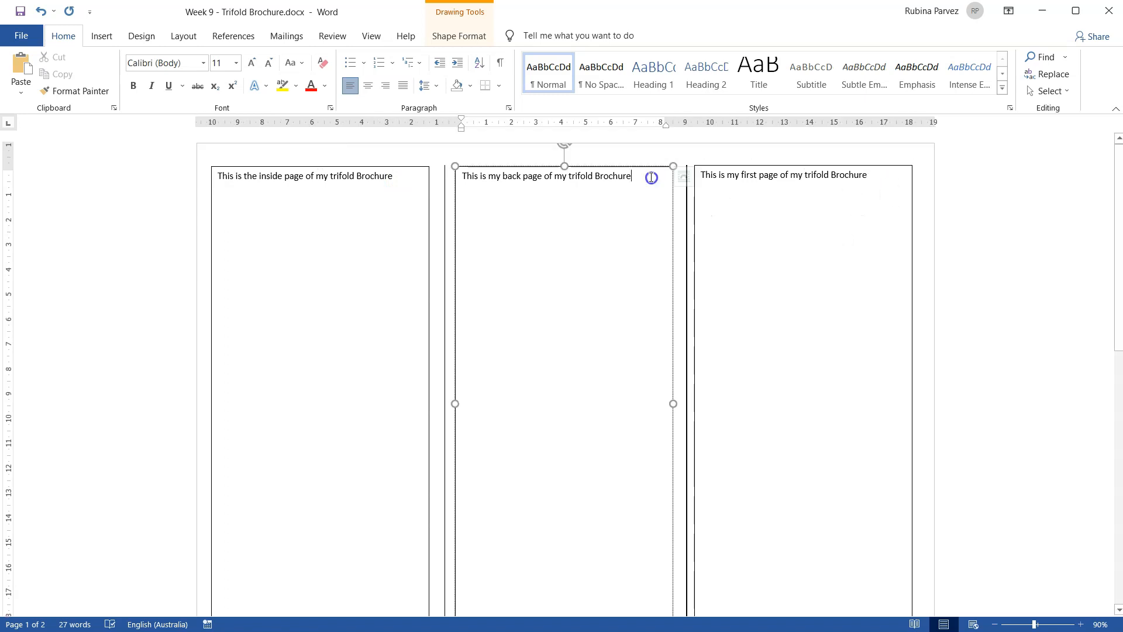
key("Return")
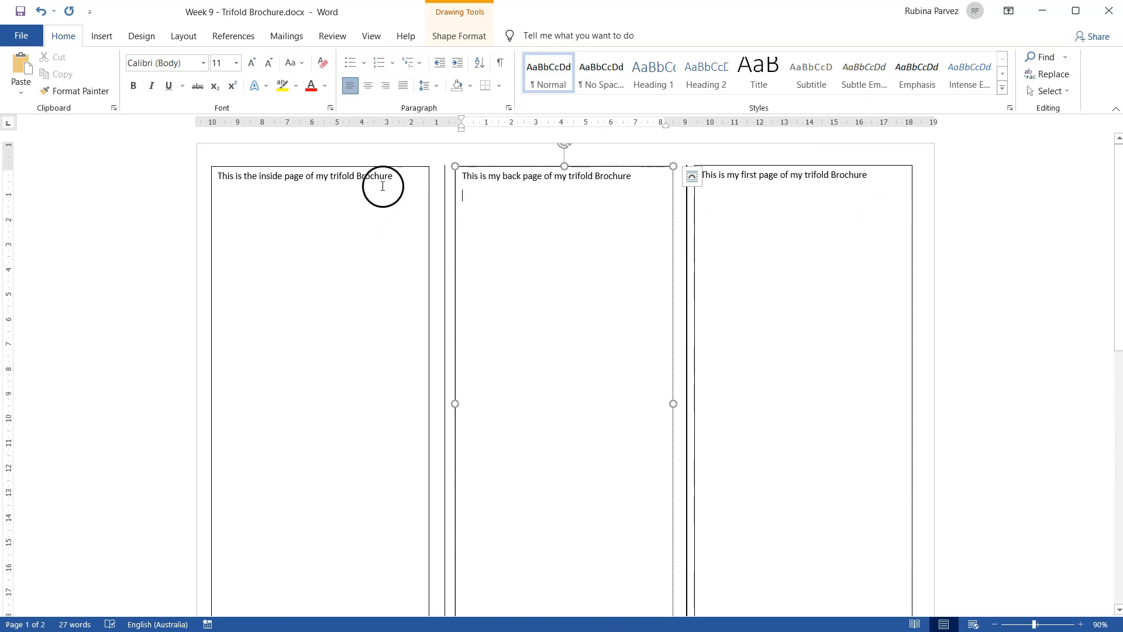
left_click(402, 175)
key("Return")
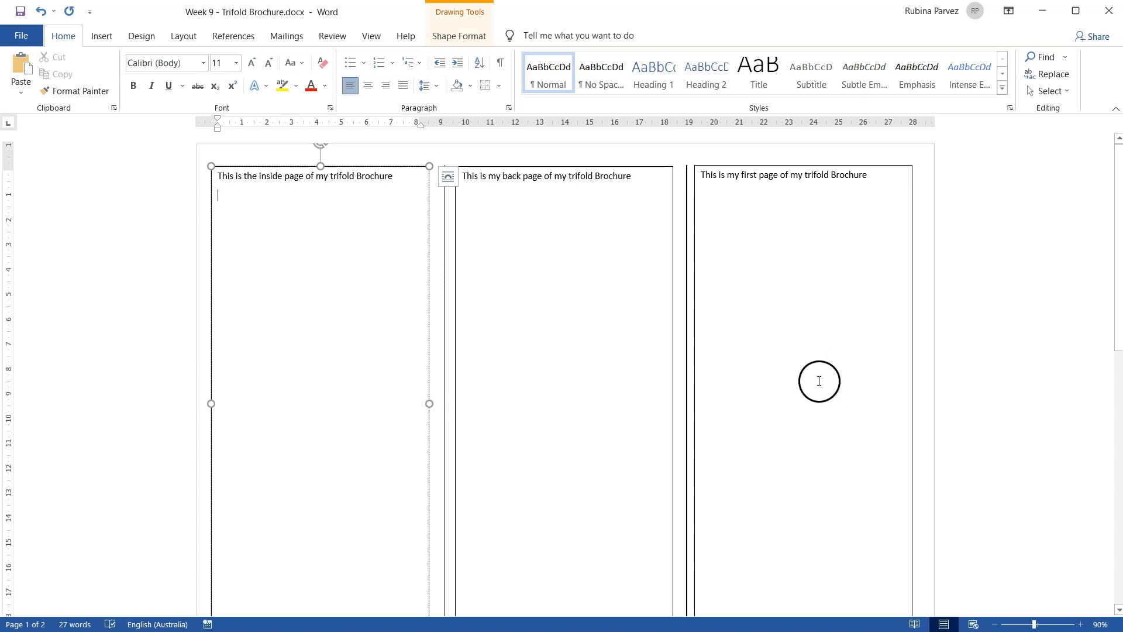
- Insert the wide Google Drive banner from an online picture search for "google drive" below the sentence in the first column's text box
left_click(308, 229)
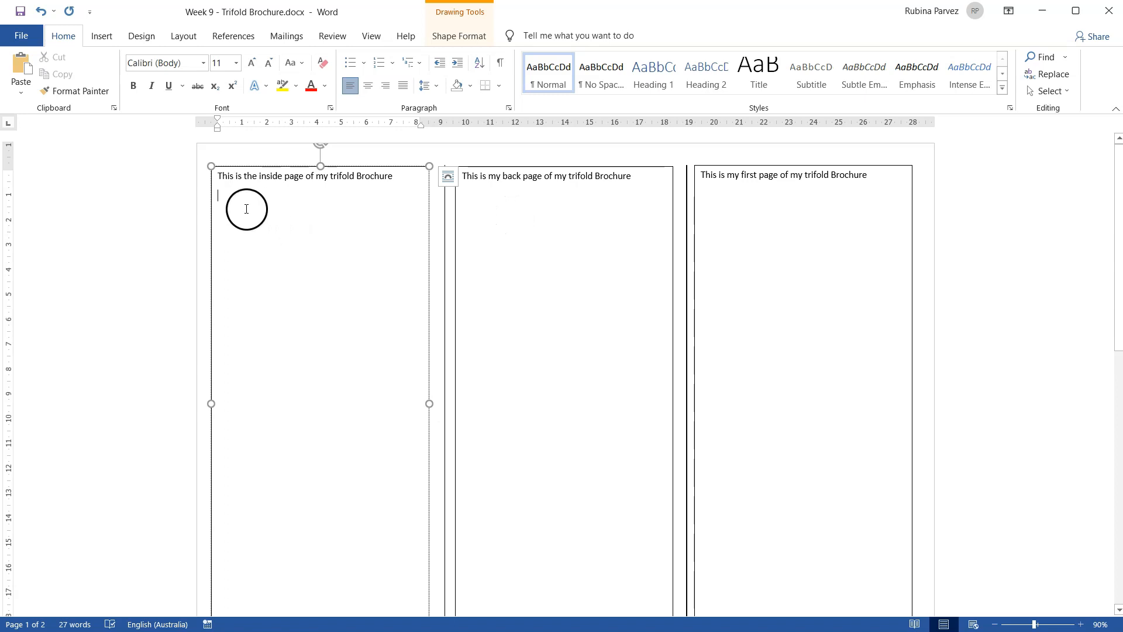
left_click(107, 37)
left_click(146, 76)
left_click(193, 157)
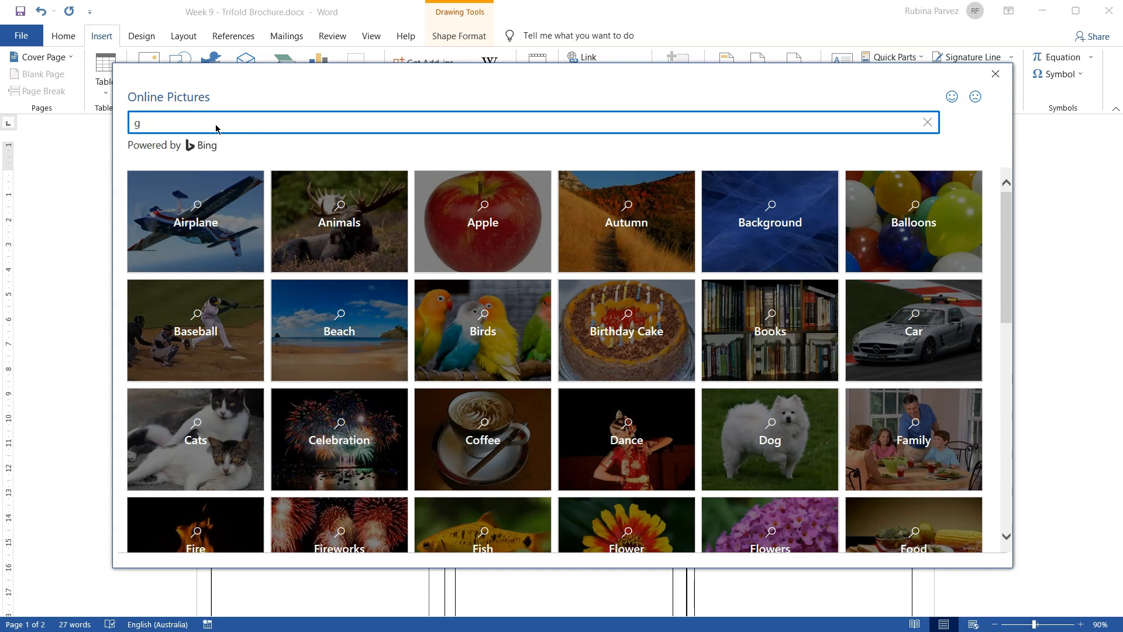
type("oogle drive")
key("Return")
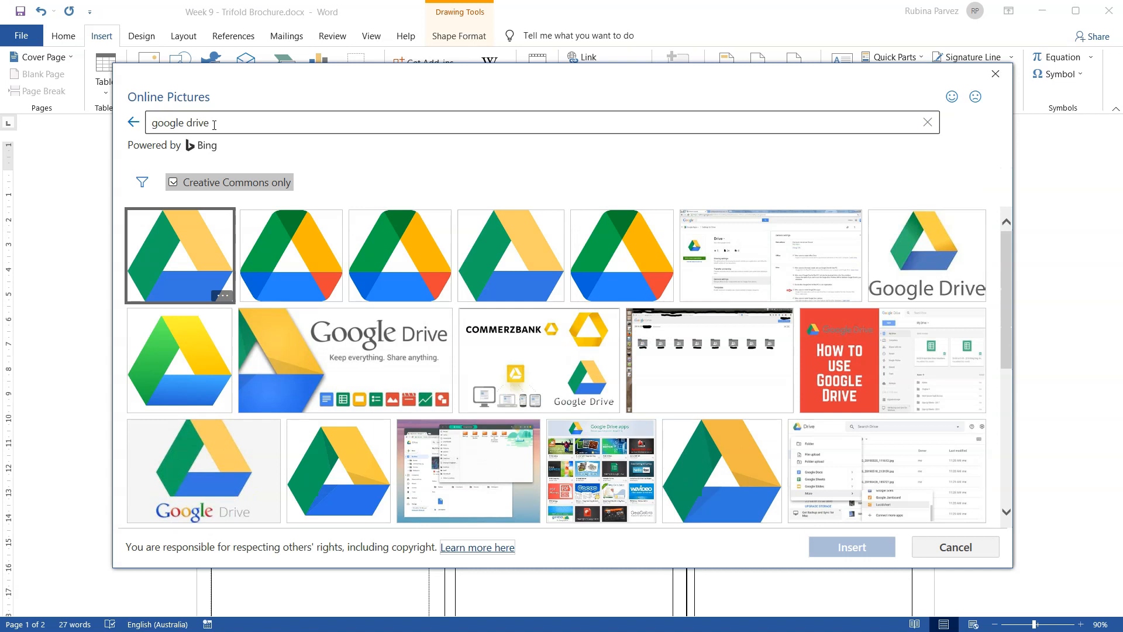
left_click(392, 350)
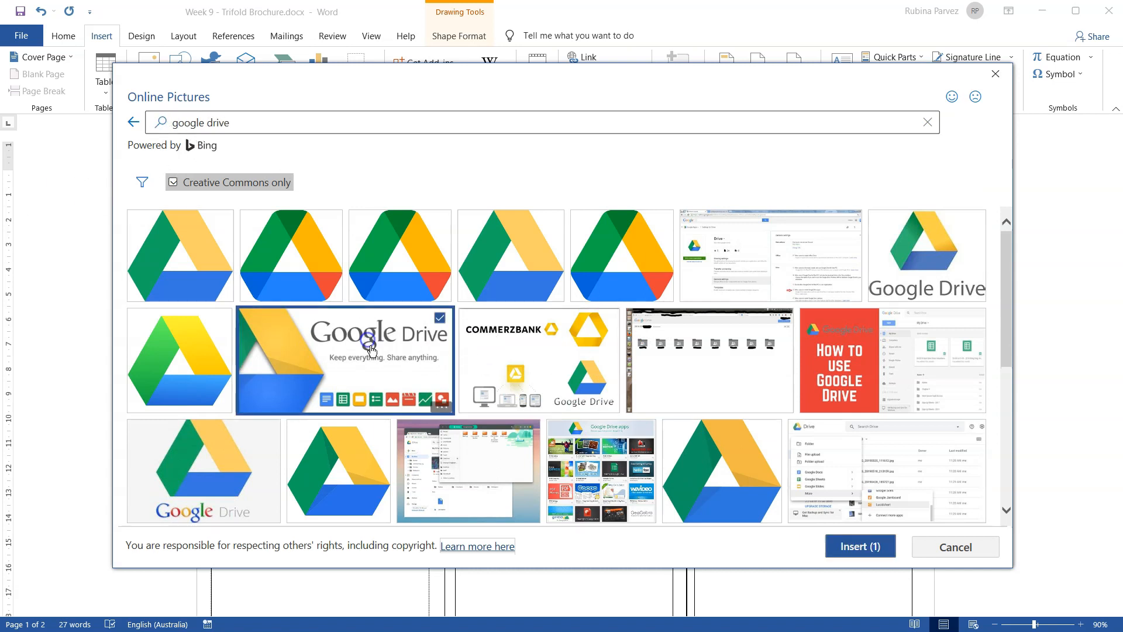
left_click(859, 554)
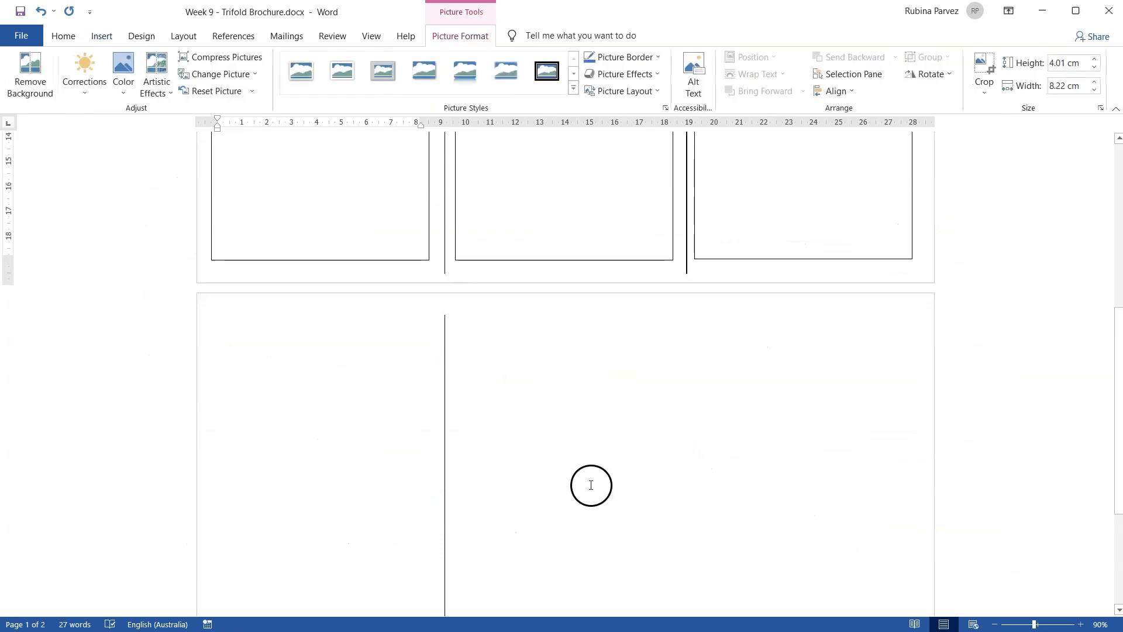
scroll(596, 492, "up", 10)
scroll(600, 506, "up", 1)
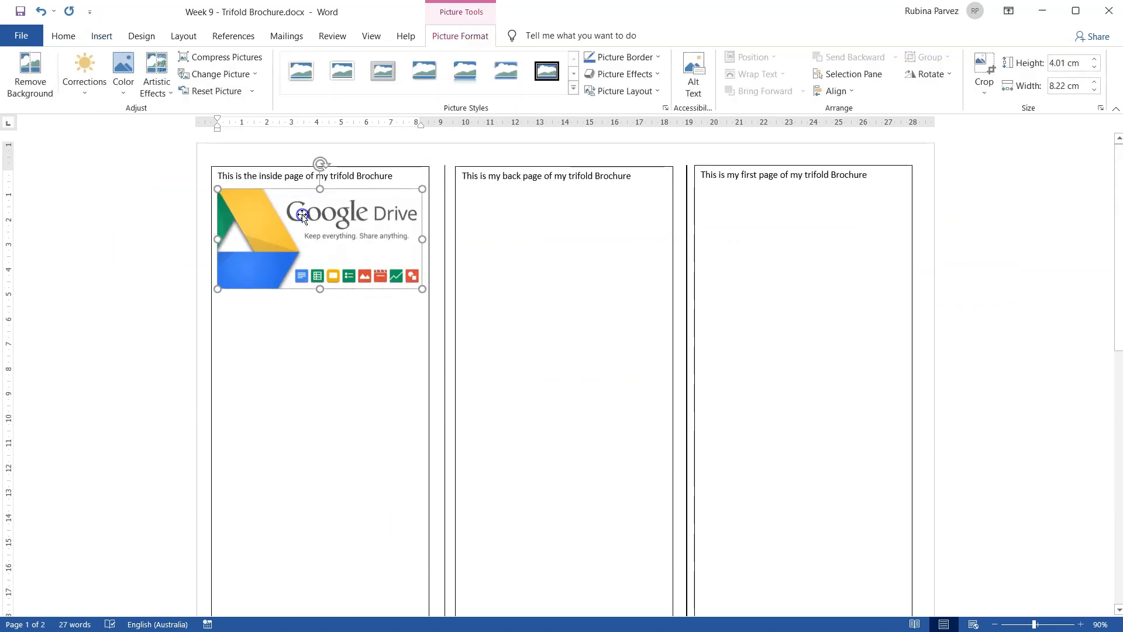
- Shrink the Google Drive banner in the first column's text box to about 2.59 cm high and 5.32 cm wide
left_click_drag(421, 288, 351, 254)
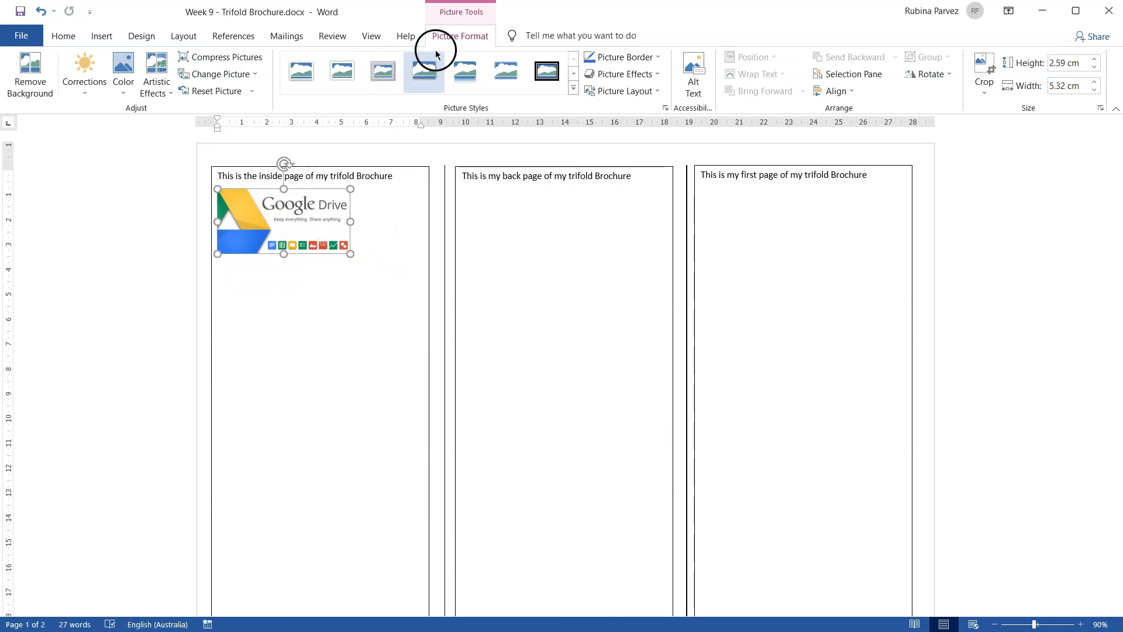
left_click(447, 37)
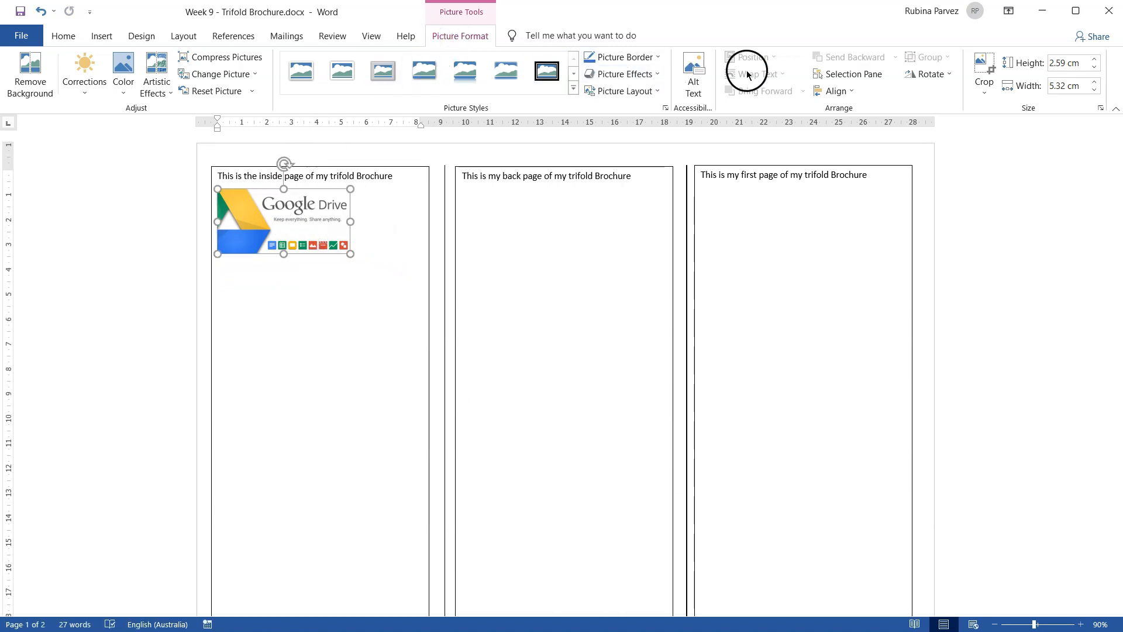
left_click(351, 321)
left_click(323, 241)
left_click(332, 226)
left_click(409, 328)
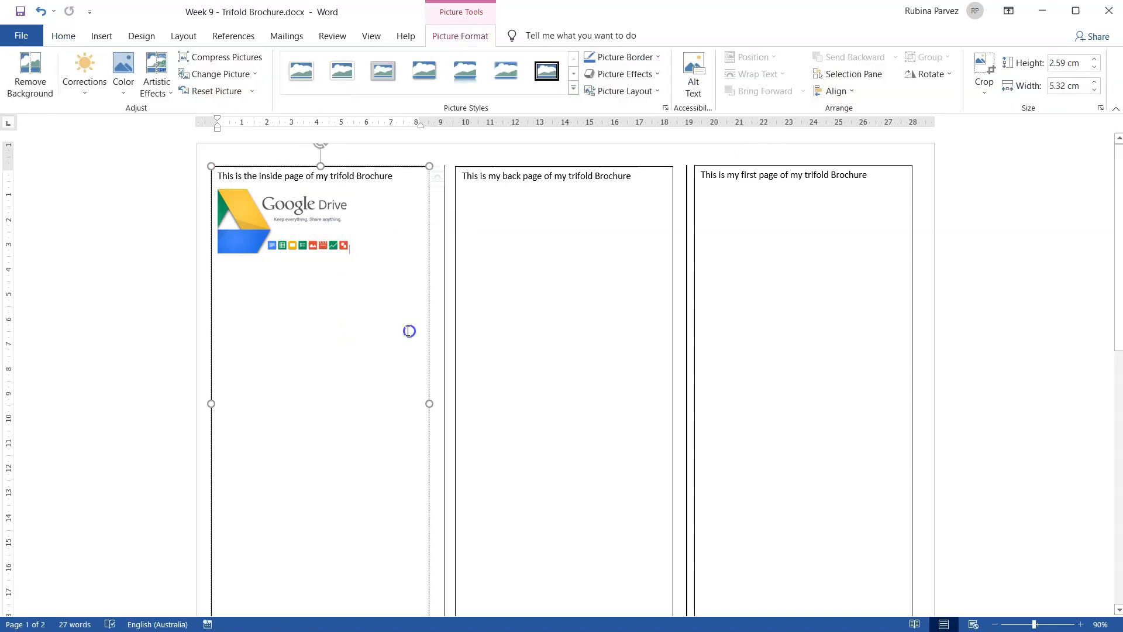
- Centre the Google Drive banner horizontally in the first column's text box
left_click(314, 239)
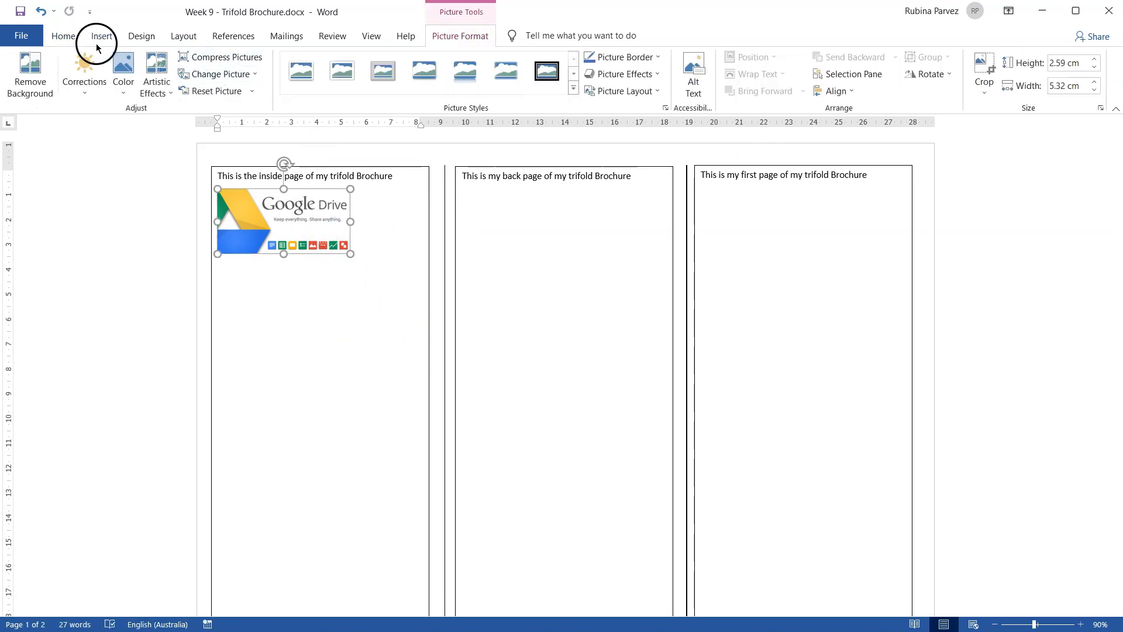
left_click(62, 36)
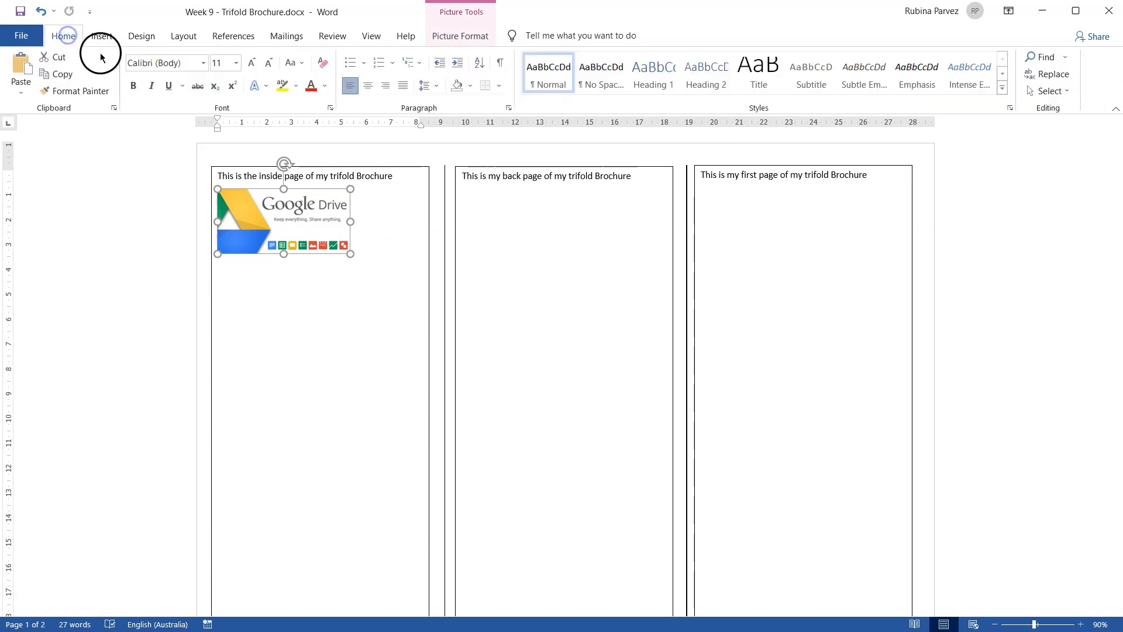
left_click(368, 86)
scroll(528, 298, "up", 5)
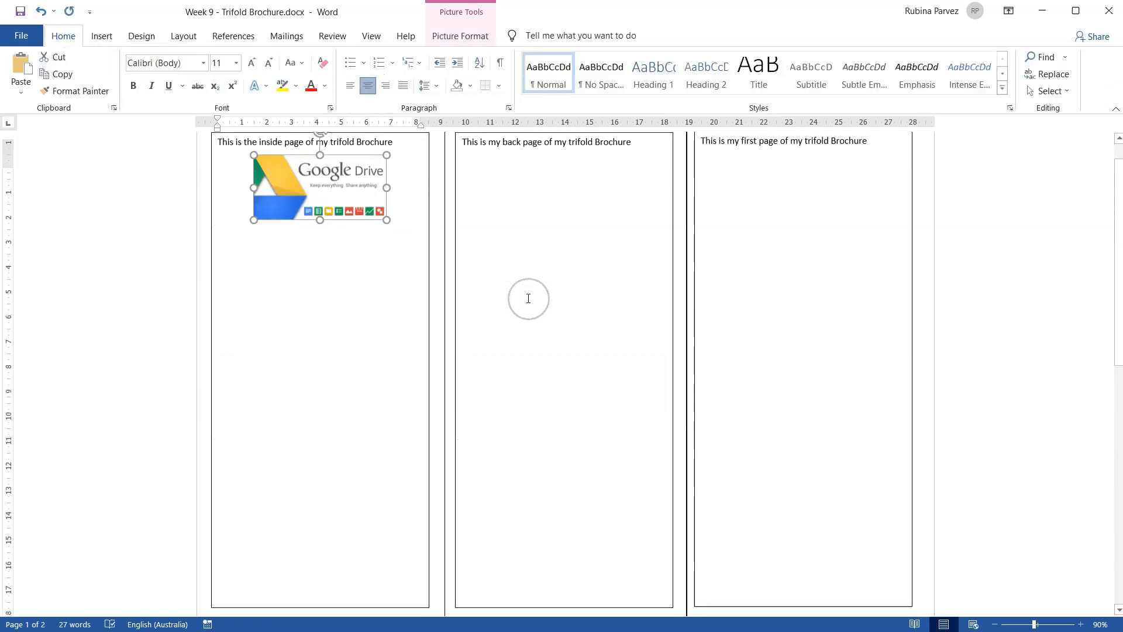
scroll(529, 299, "up", 1)
left_click(411, 220)
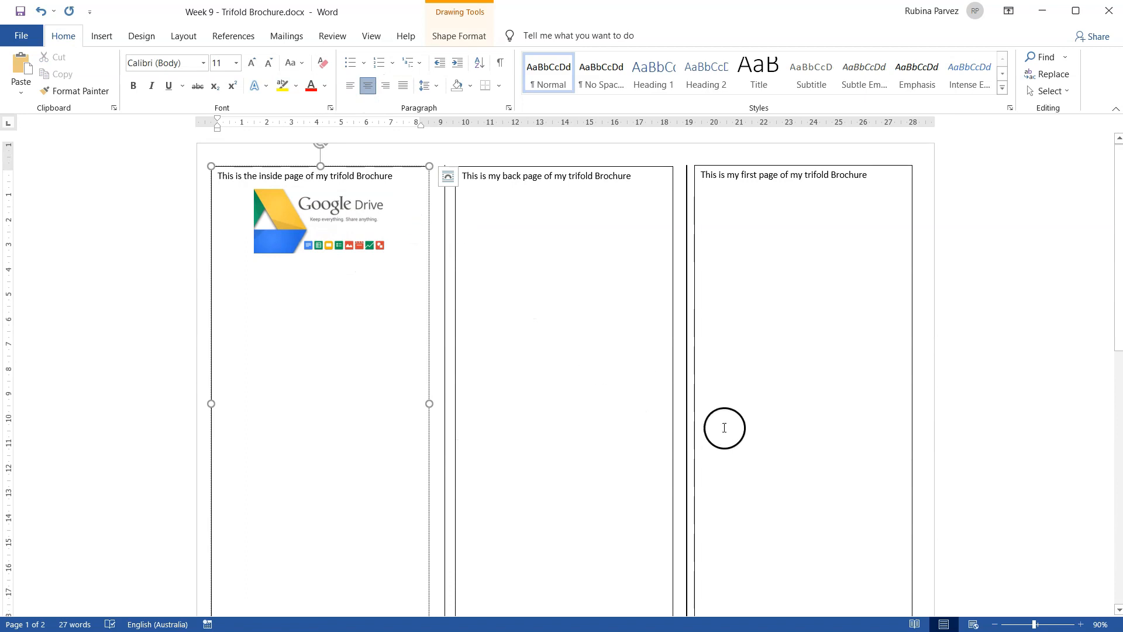
scroll(761, 430, "down", 10)
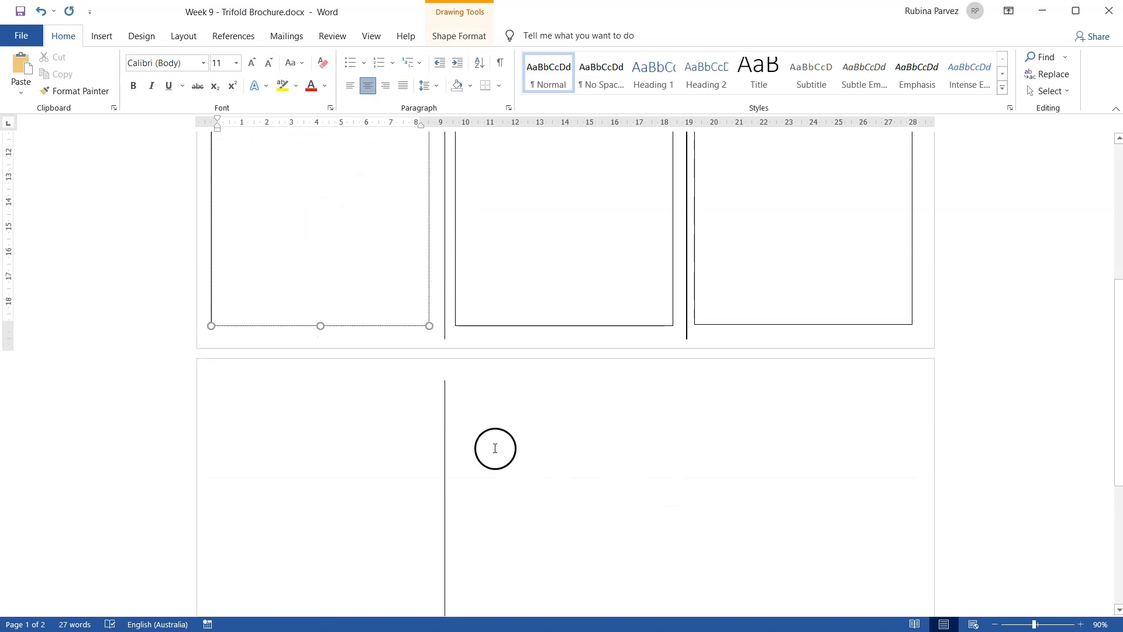
left_click(574, 396)
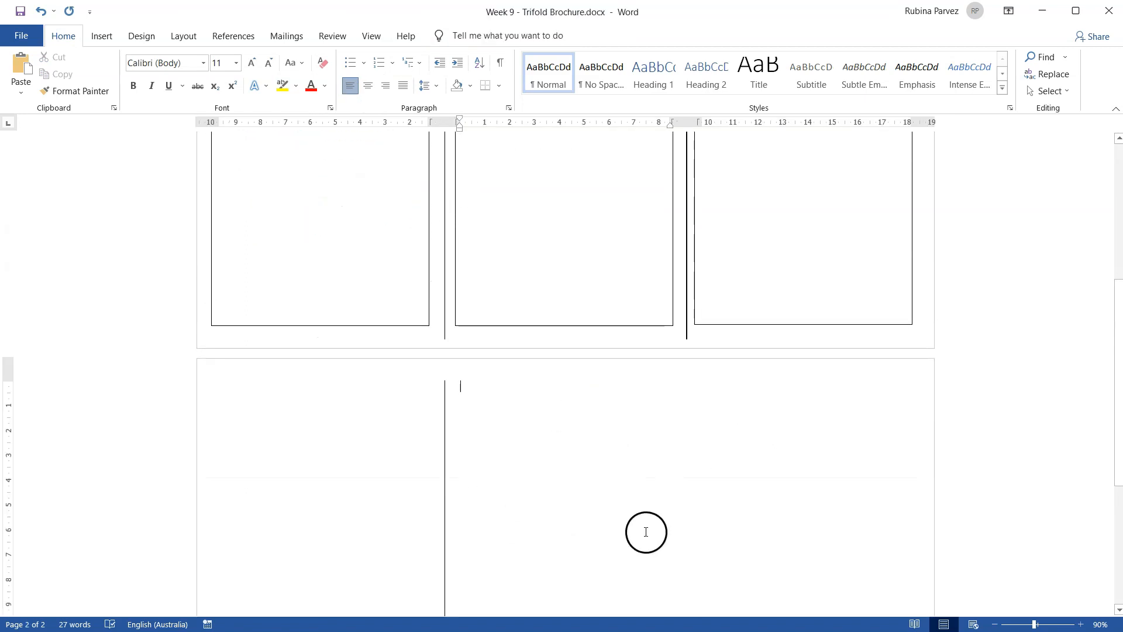
scroll(770, 507, "up", 10)
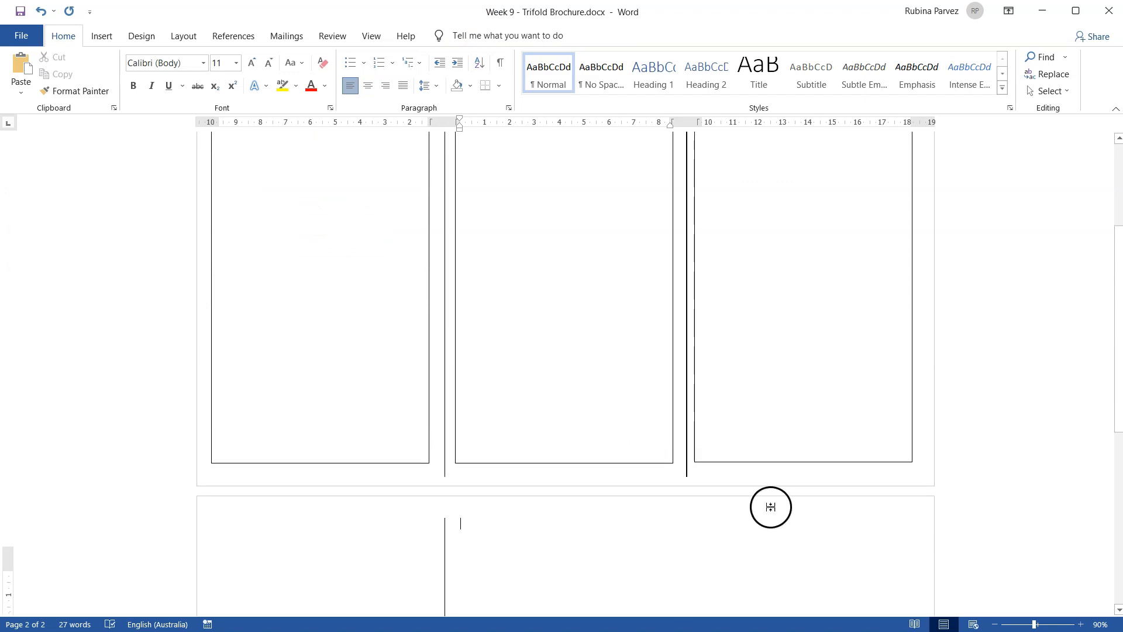
left_click(830, 266)
left_click(539, 196)
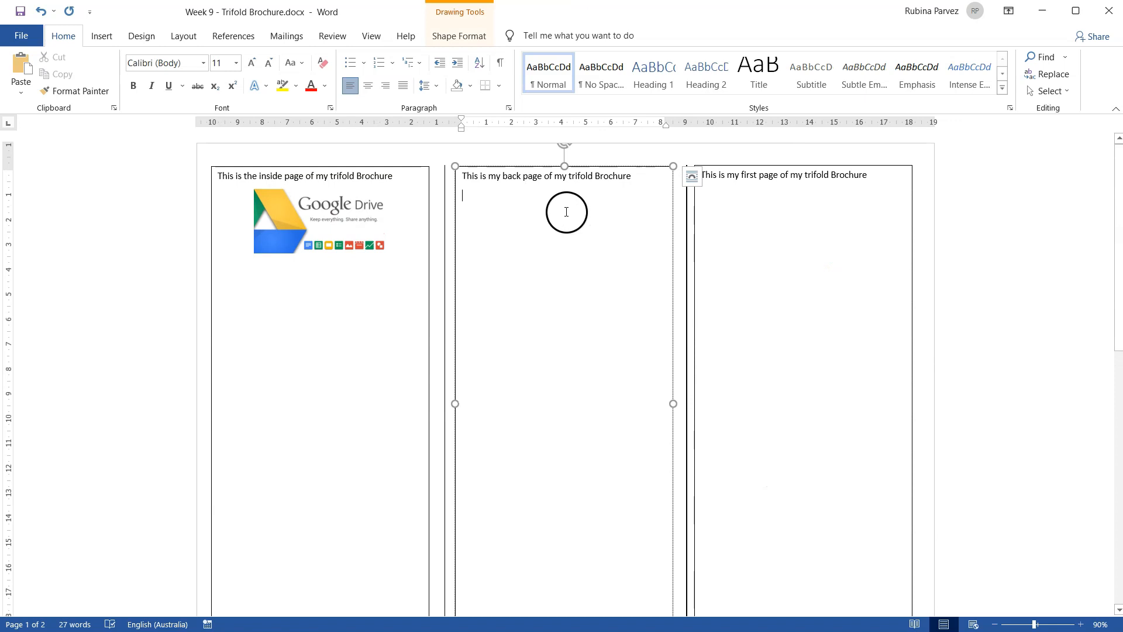
- Start a new line below the banner in the first column's text box
left_click(398, 234)
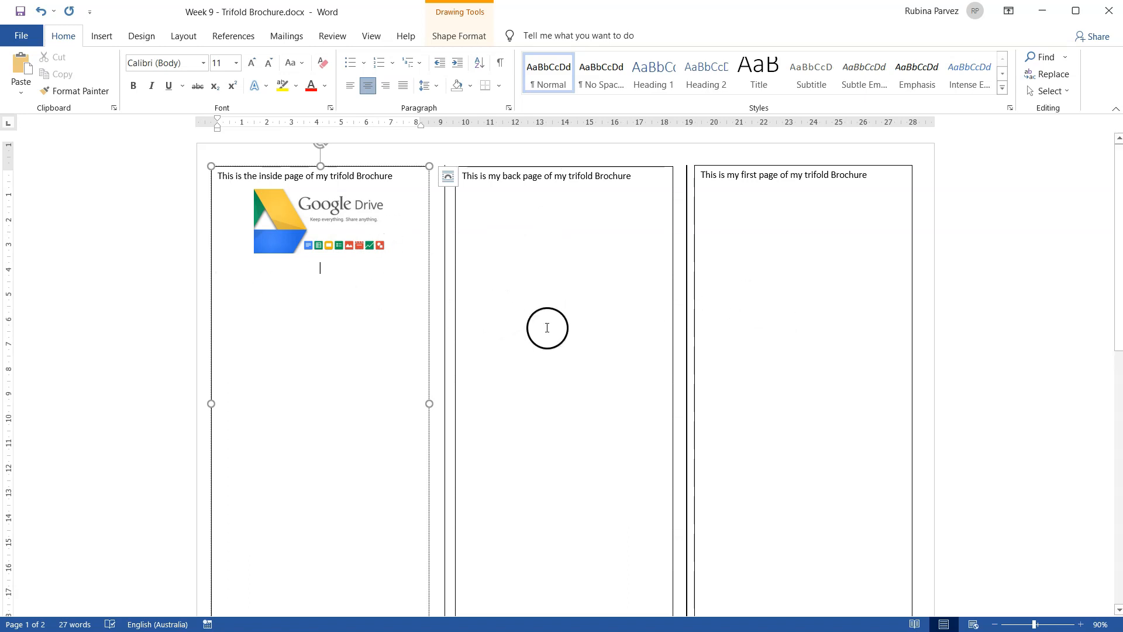
left_click(547, 328)
left_click(777, 254)
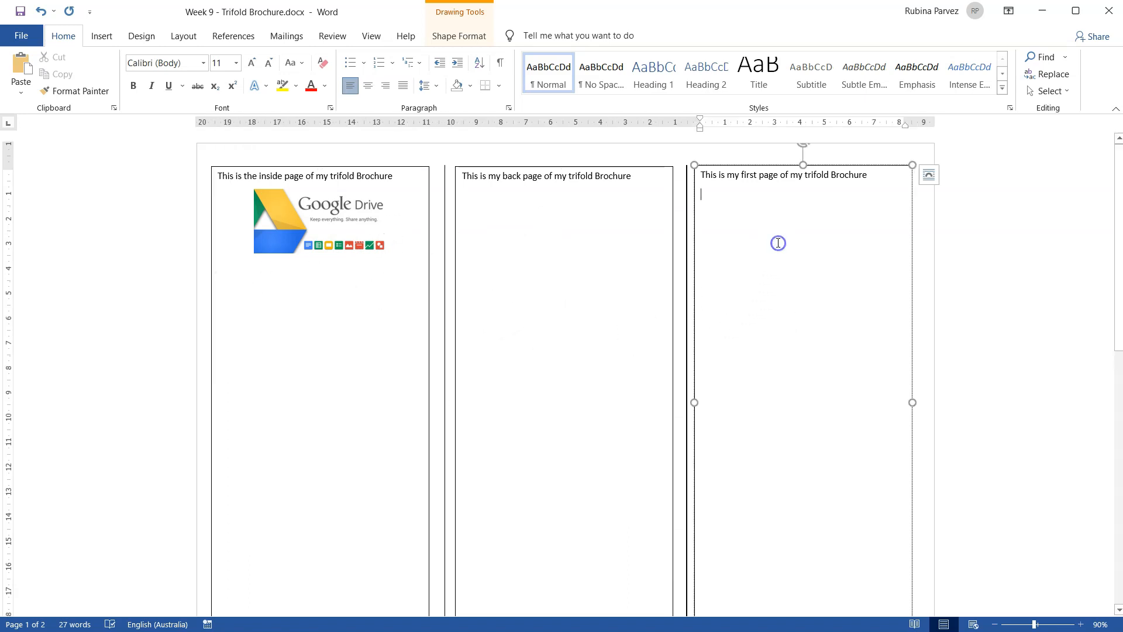
left_click(545, 266)
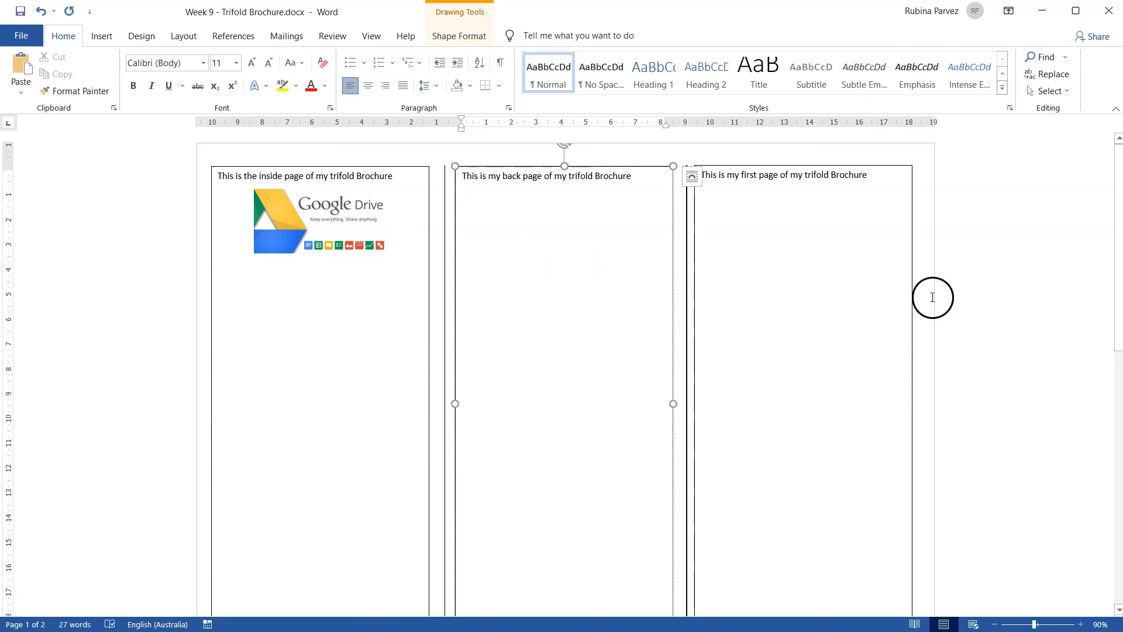
- Copy the first column's Google Drive banner and paste it below the sentence in the second and third columns' text boxes
left_click(314, 212)
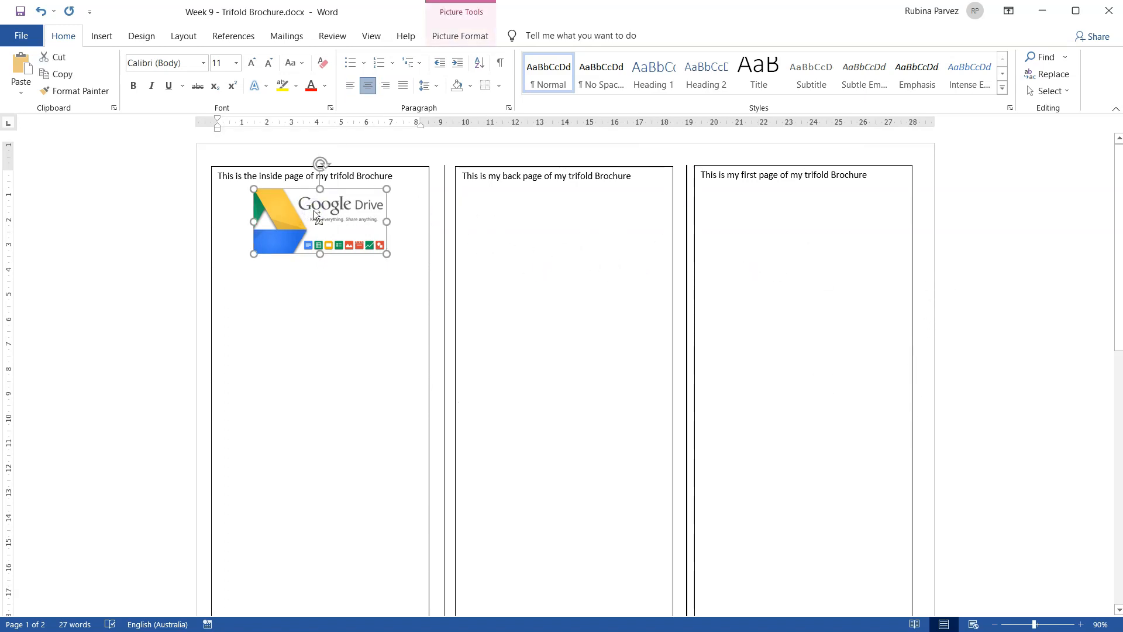
left_click(485, 213)
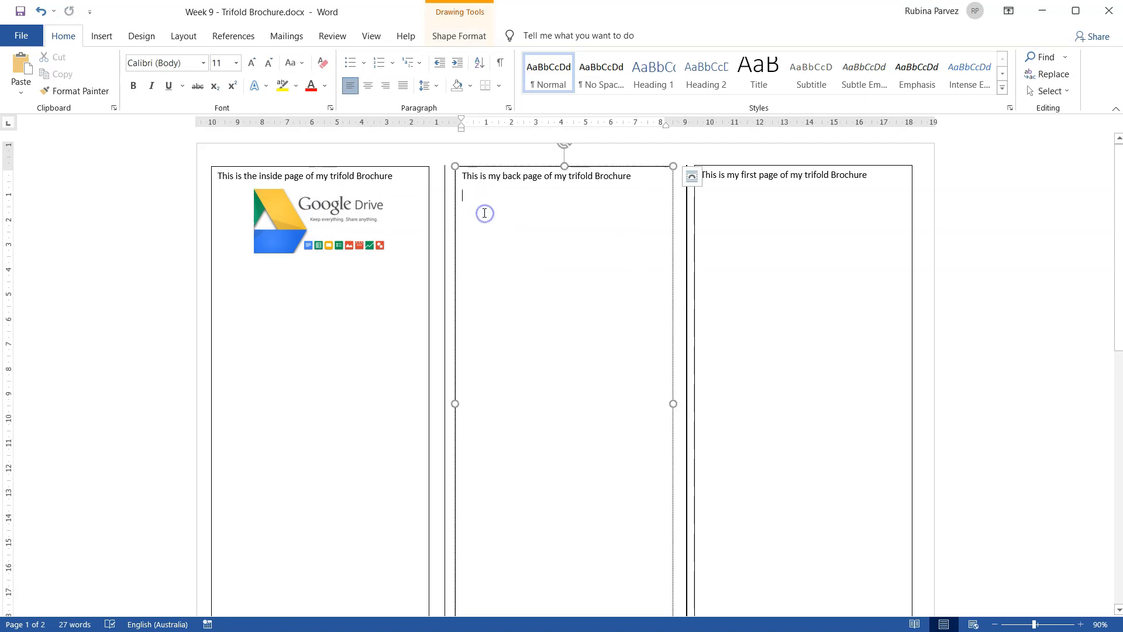
key("ctrl+v")
left_click(773, 251)
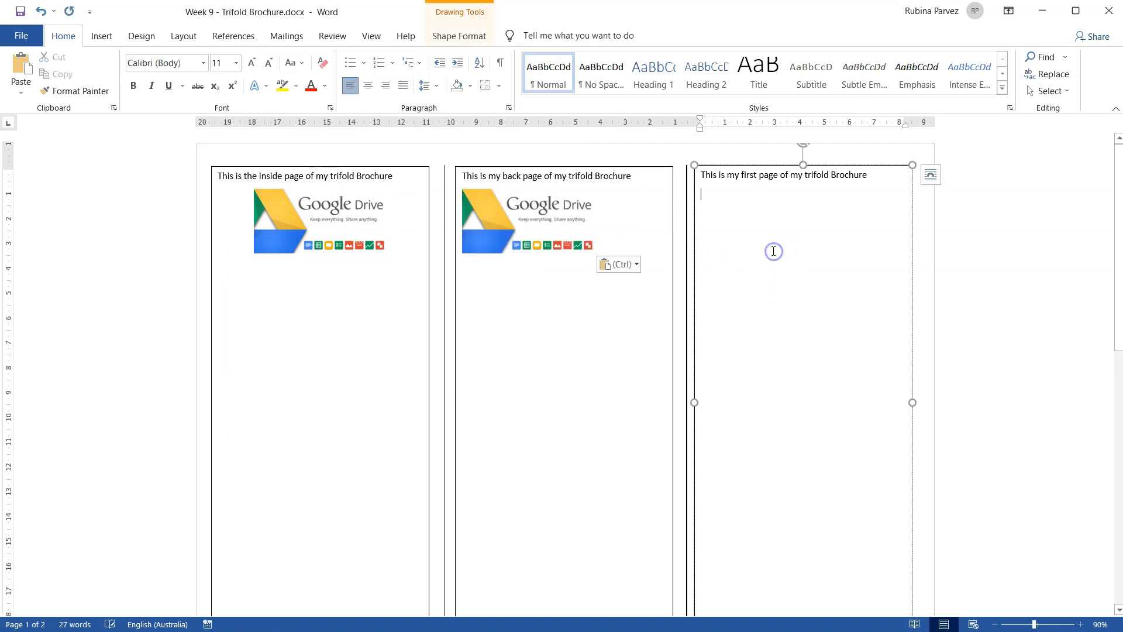
key("ctrl+v")
- Centre the pasted Google Drive banners in the second and third columns' text boxes
left_click(581, 228)
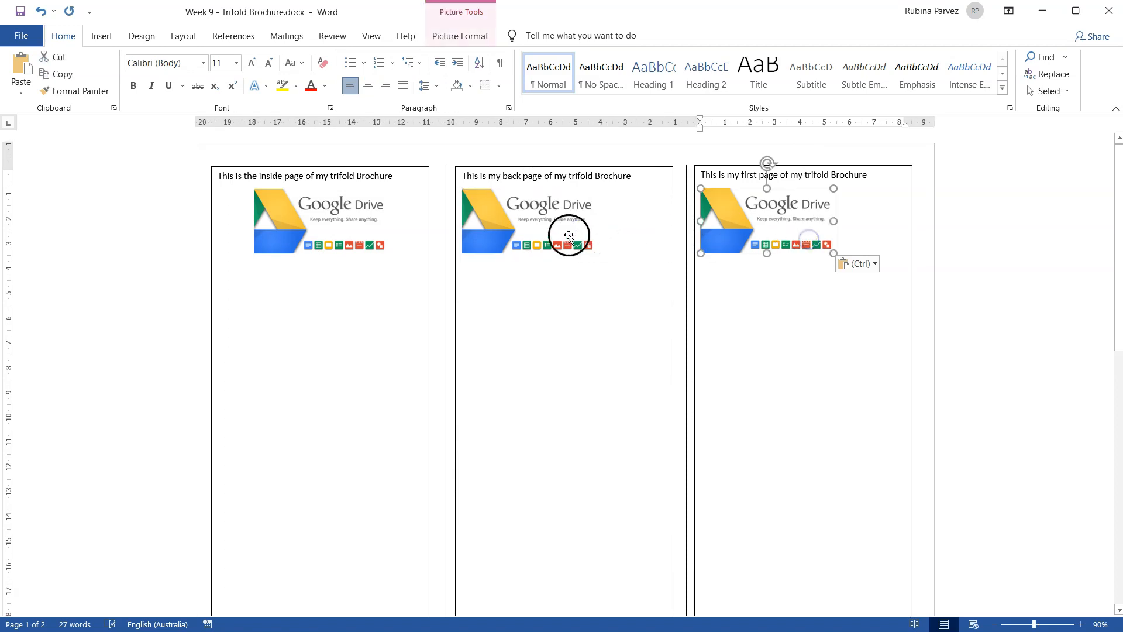
left_click(367, 86)
scroll(740, 246, "down", 6)
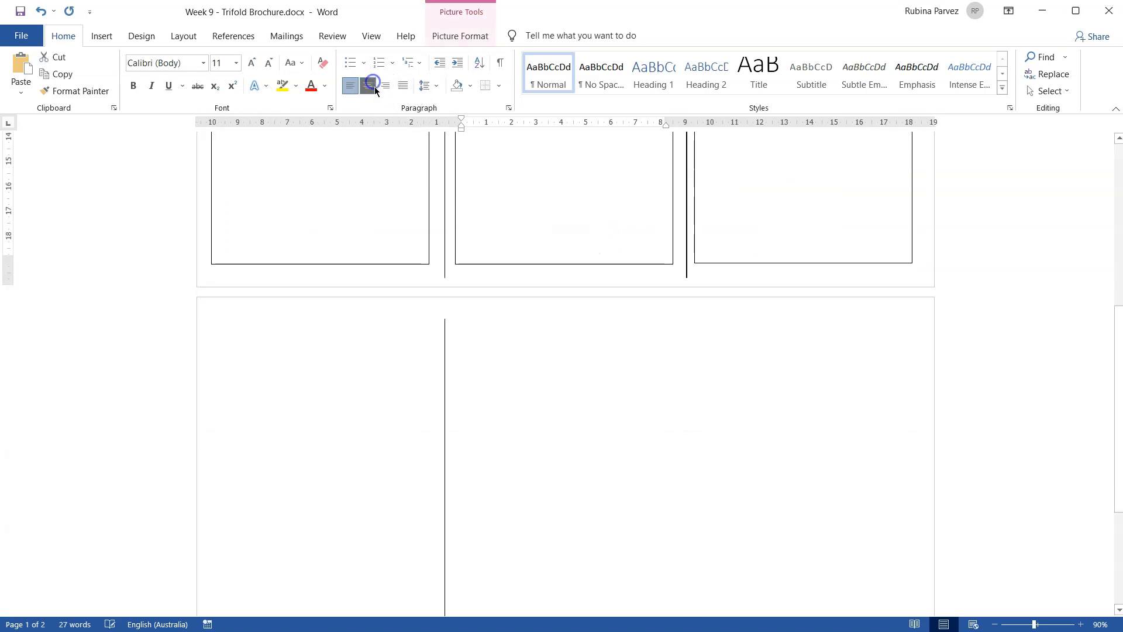
scroll(735, 268, "up", 6)
left_click(758, 230)
left_click(367, 85)
scroll(445, 170, "down", 3)
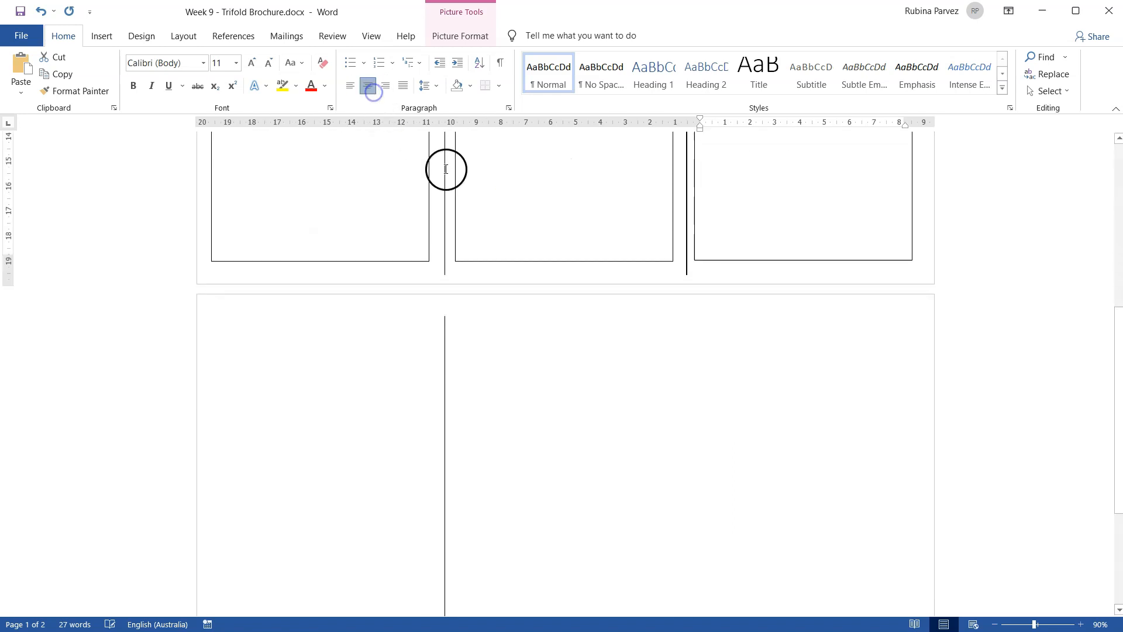
scroll(642, 449, "up", 3)
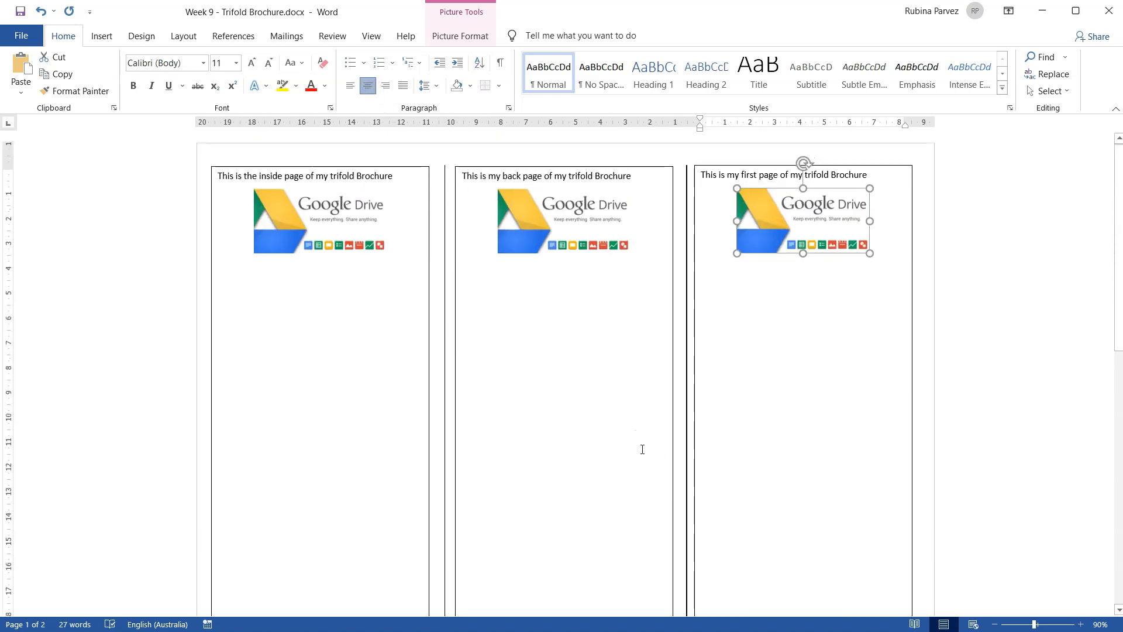
- Add left-aligned paragraphs below the banners: the sample brochure's three sections, checking the cursor position, and moving the line-up, one per text box
left_click(846, 329)
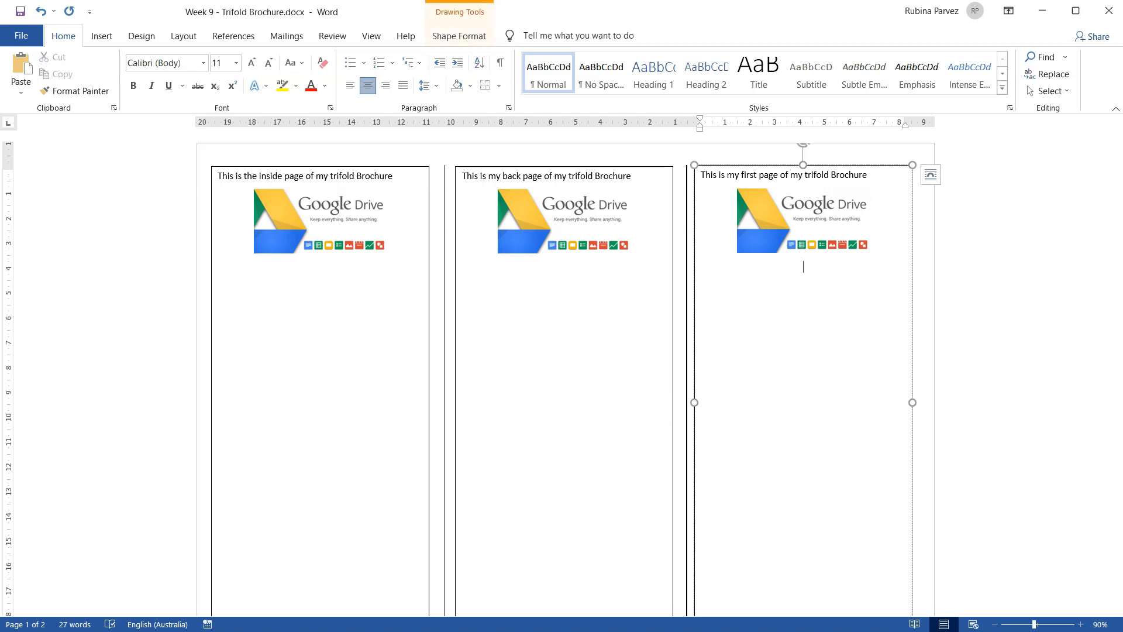
left_click(647, 258)
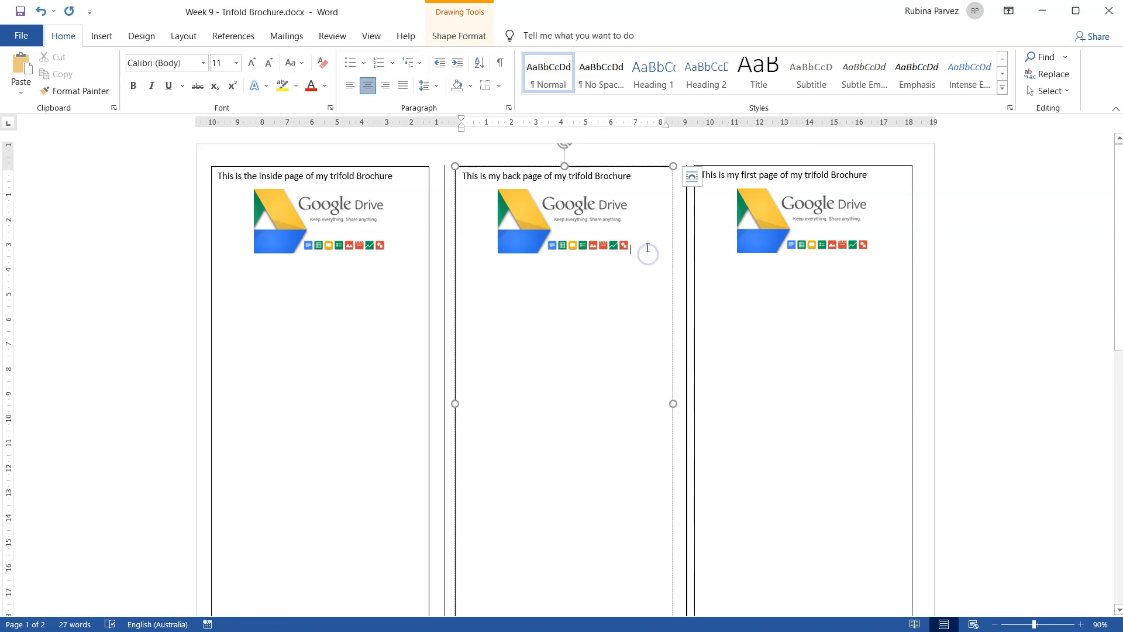
left_click(395, 254)
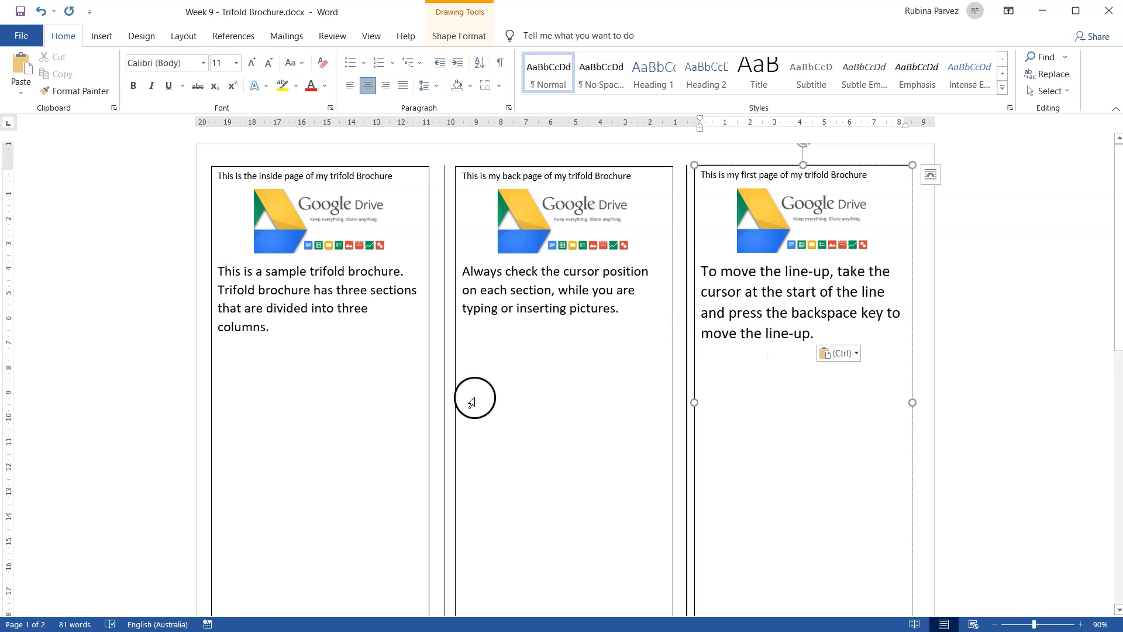
left_click(929, 364)
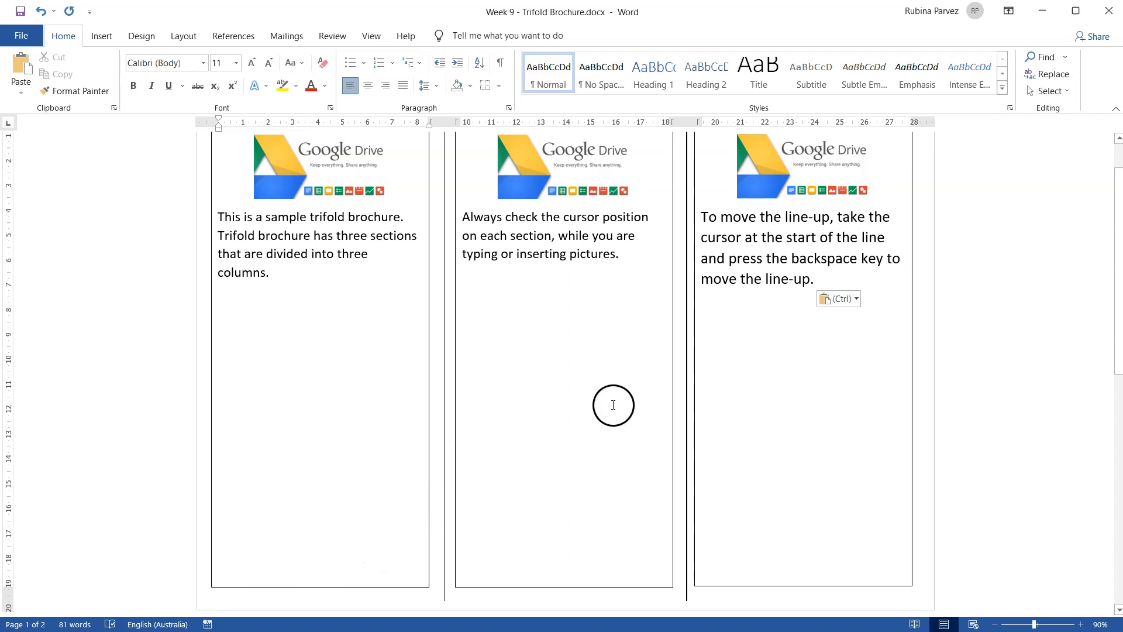
- Turn off the line between the three columns for the whole document
scroll(577, 439, "up", 2)
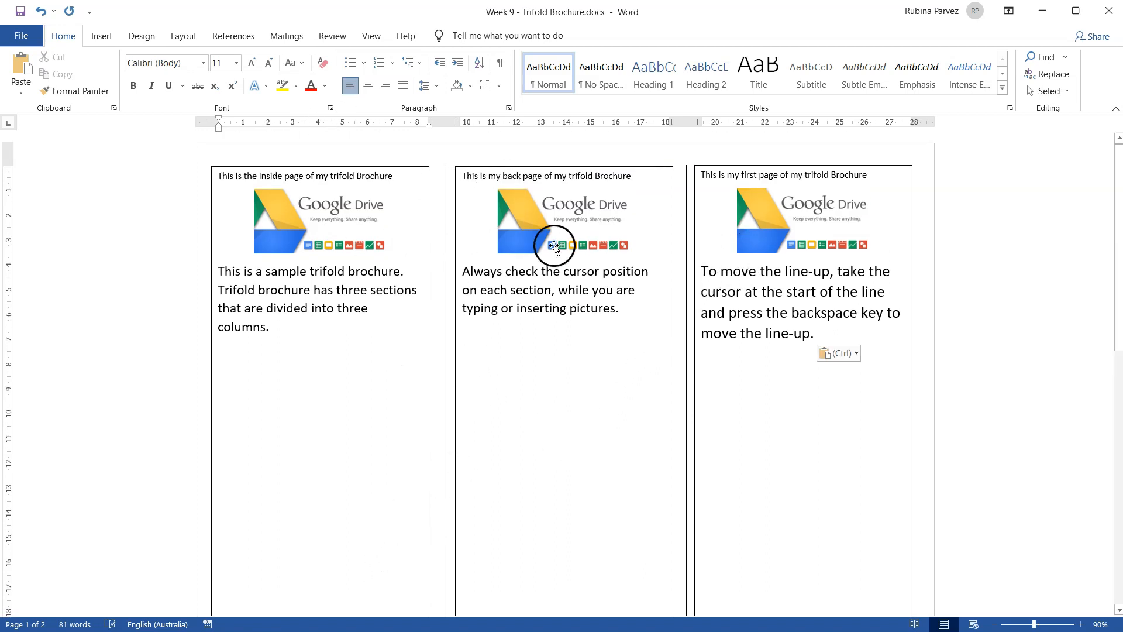
left_click(184, 37)
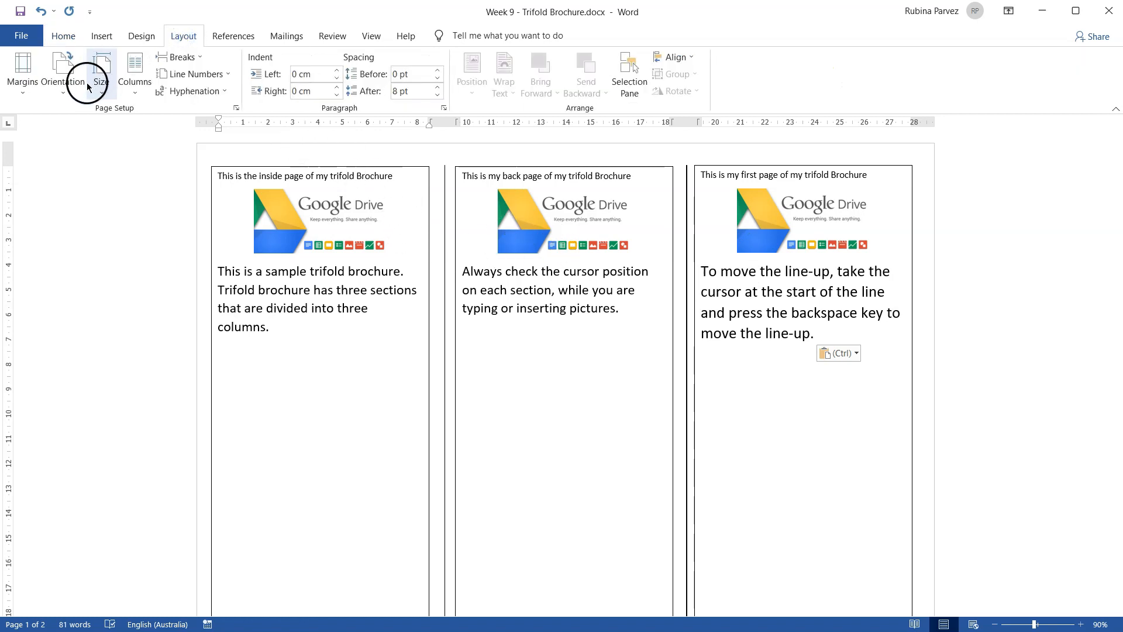
left_click(129, 82)
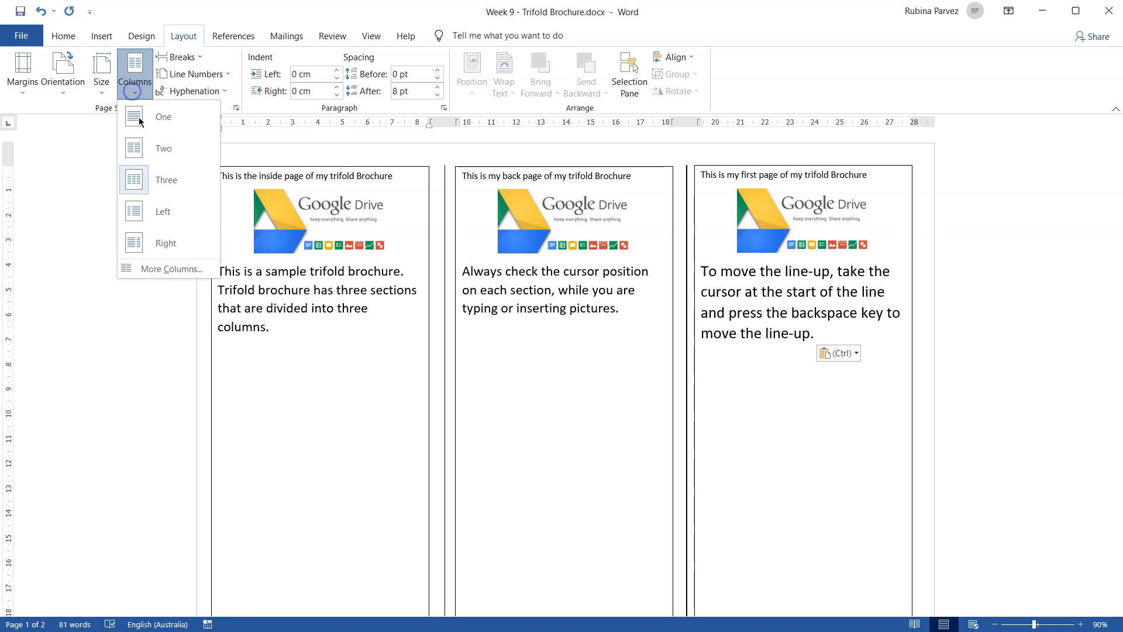
left_click(168, 268)
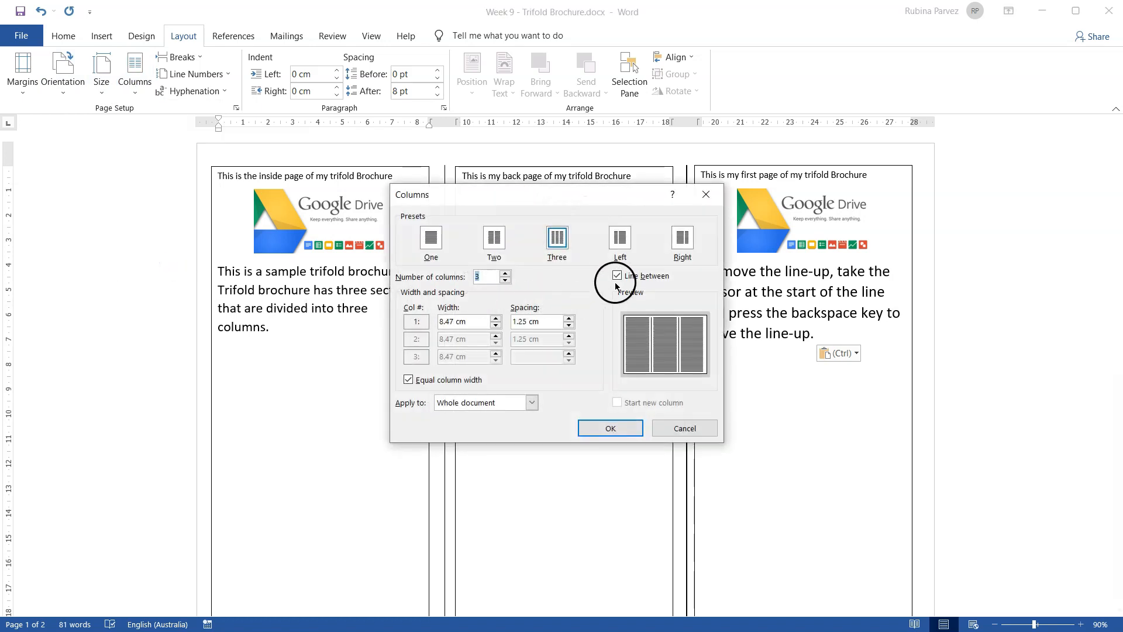
left_click(610, 428)
scroll(615, 424, "down", 1)
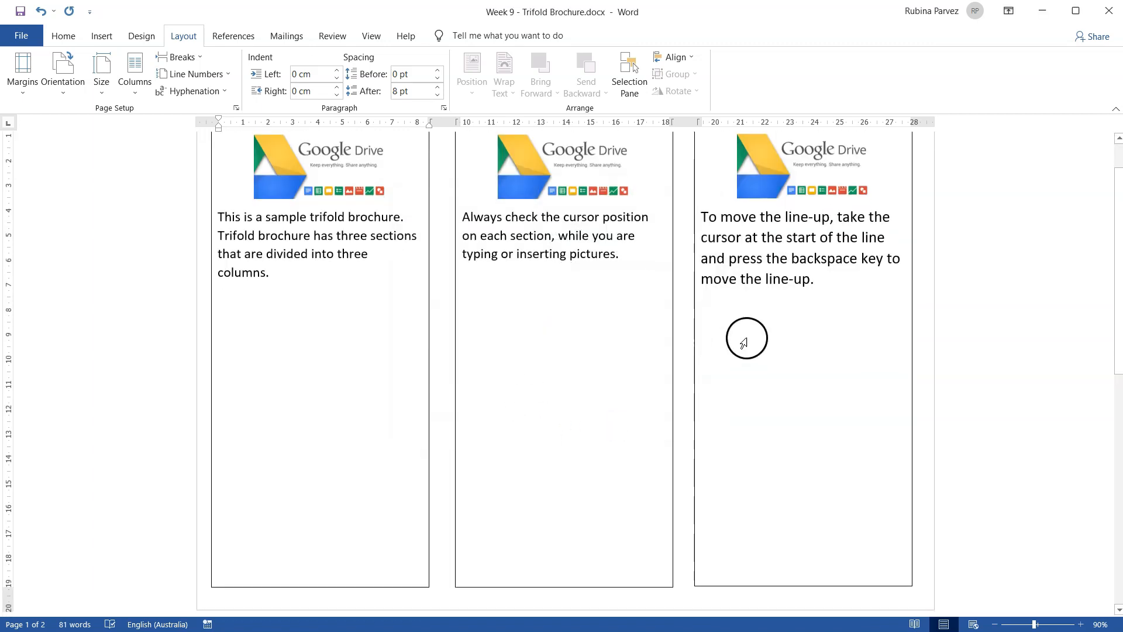
scroll(745, 342, "up", 1)
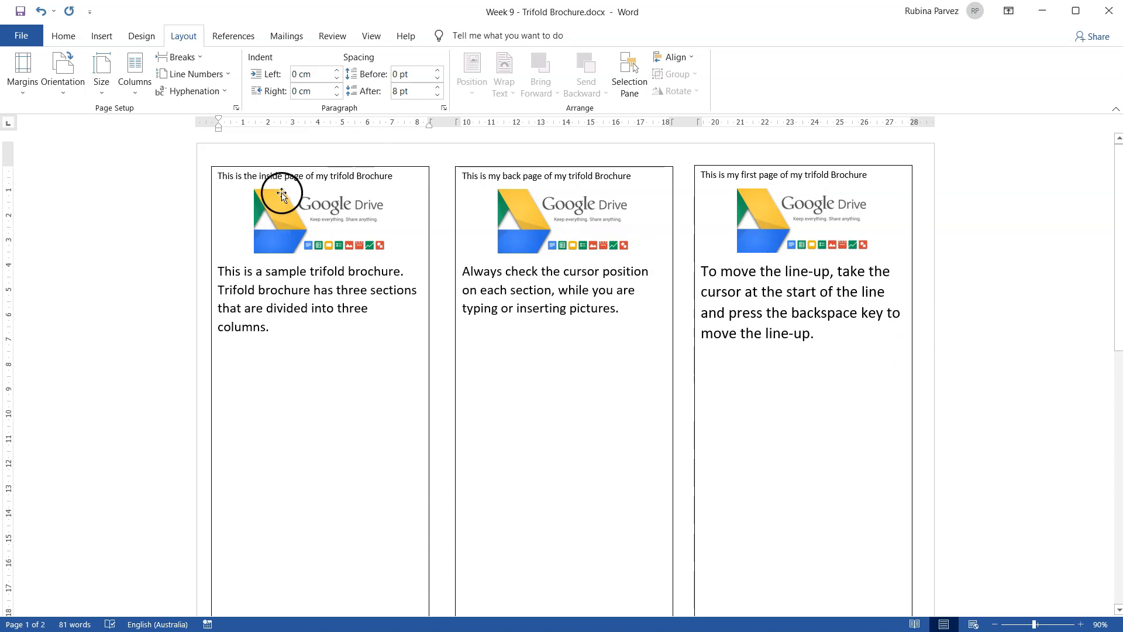
- Remove the outline from the second column's text box
left_click(268, 168)
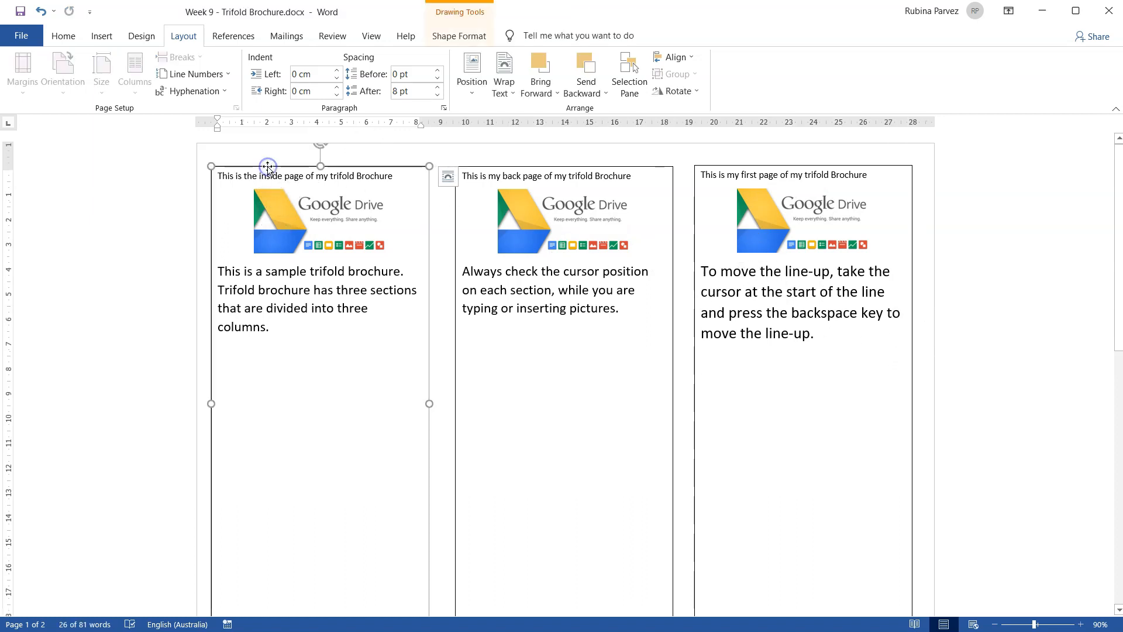
left_click(539, 167)
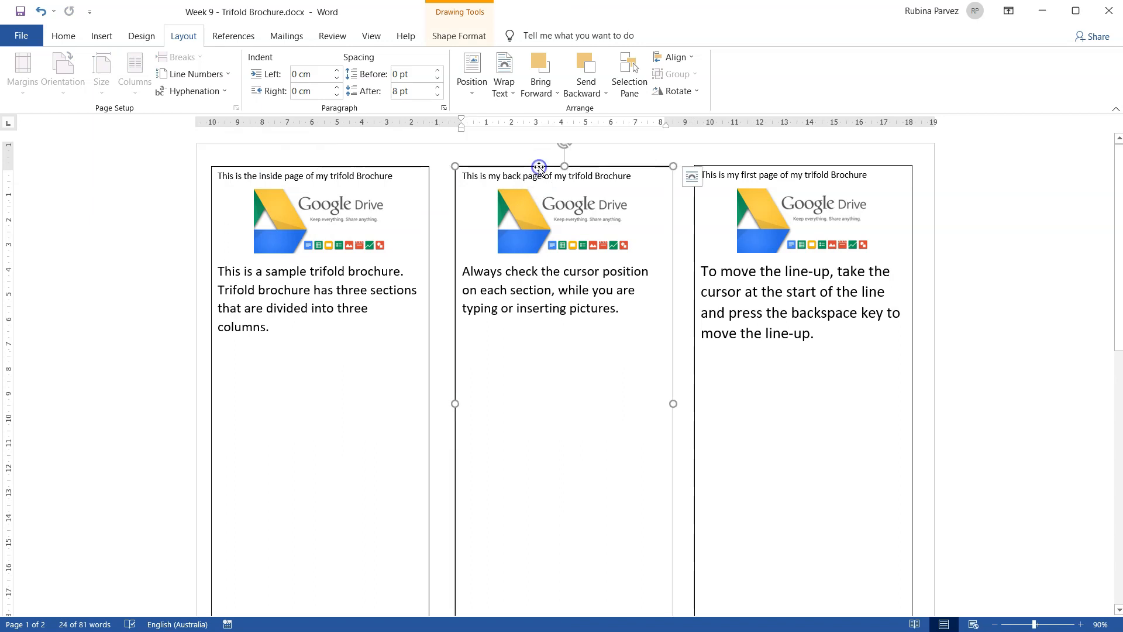
left_click(736, 170)
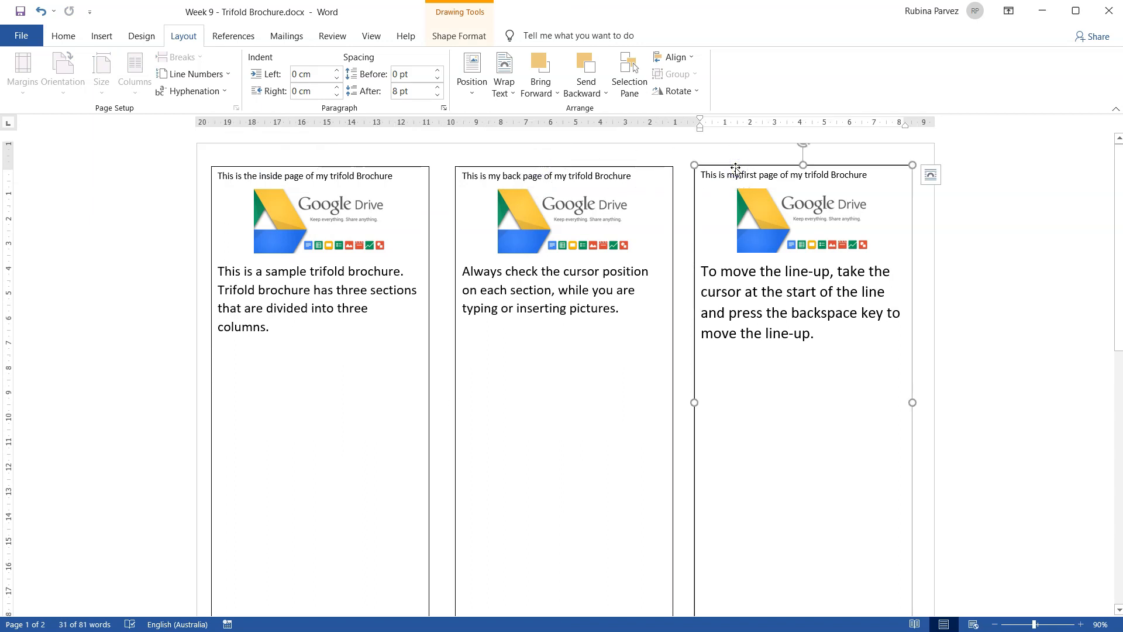
left_click(502, 170)
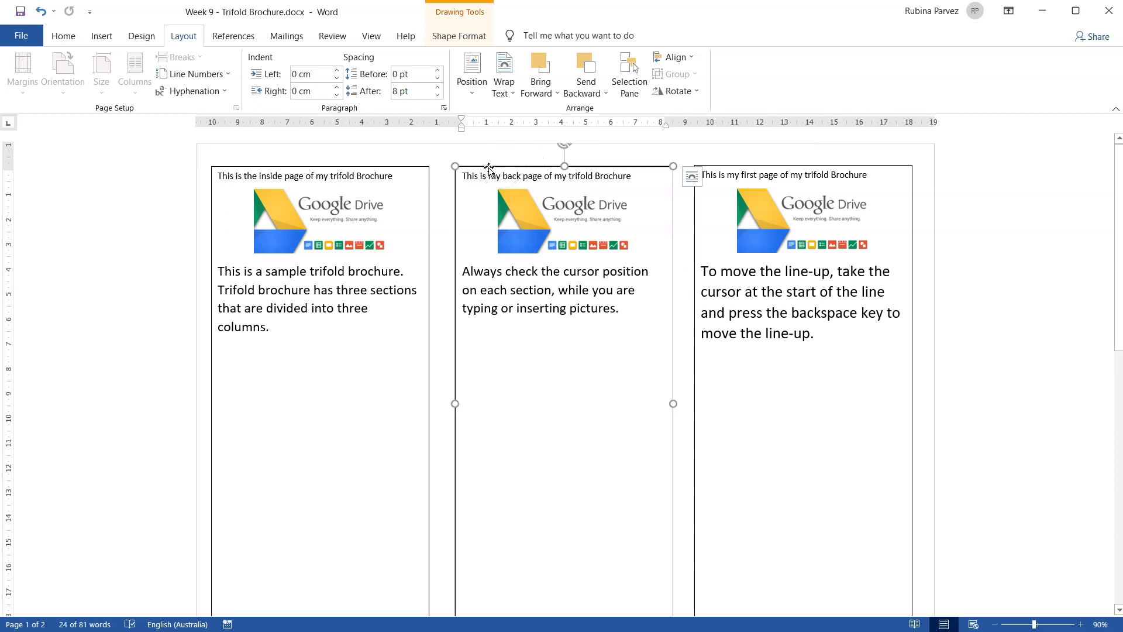
left_click(447, 36)
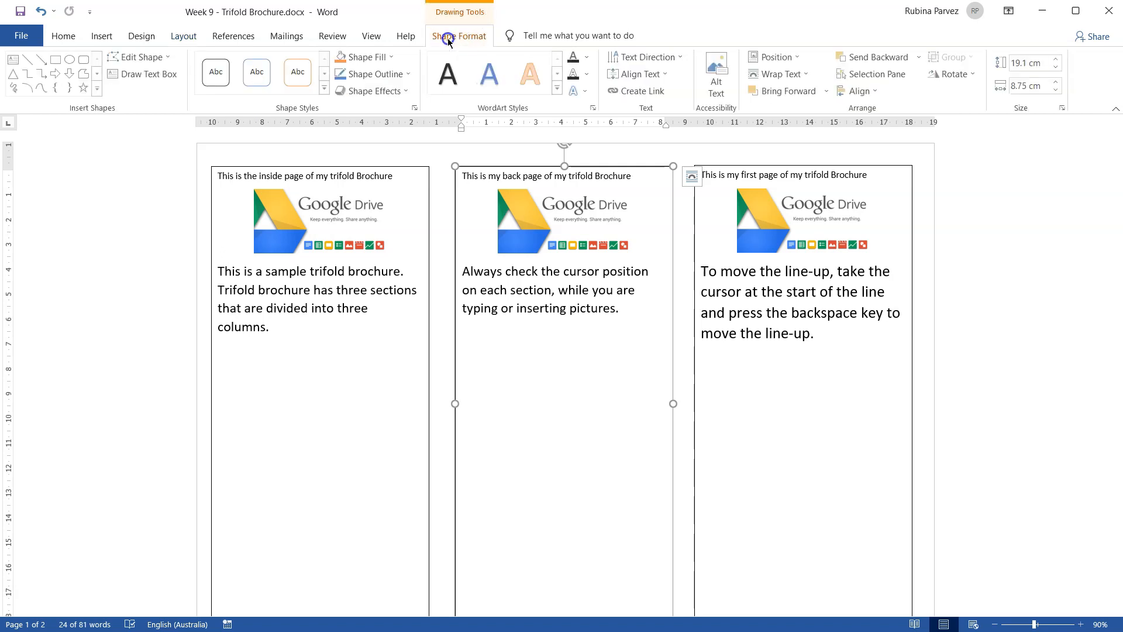
left_click(408, 75)
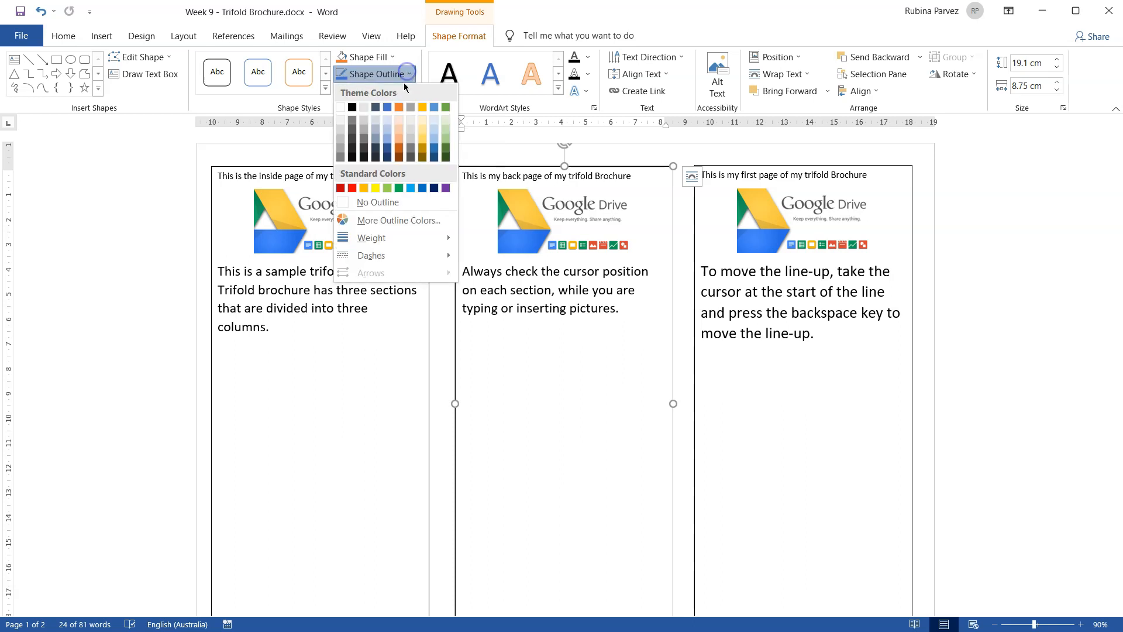
left_click(381, 205)
- Remove the outlines from the text boxes in the third and first columns
left_click(726, 169)
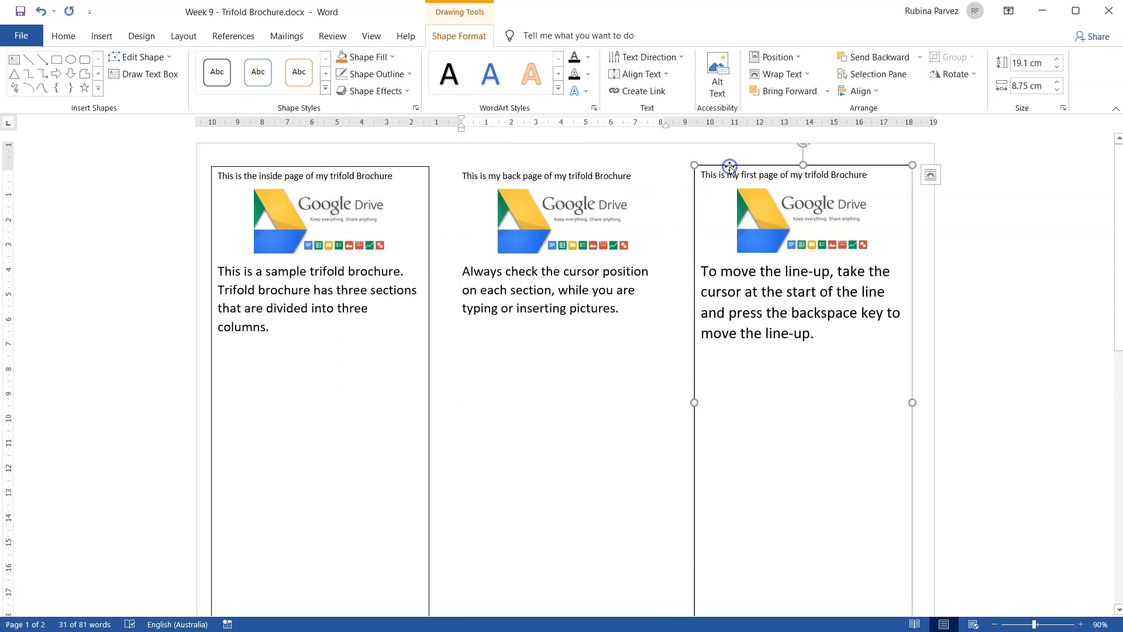
left_click(375, 75)
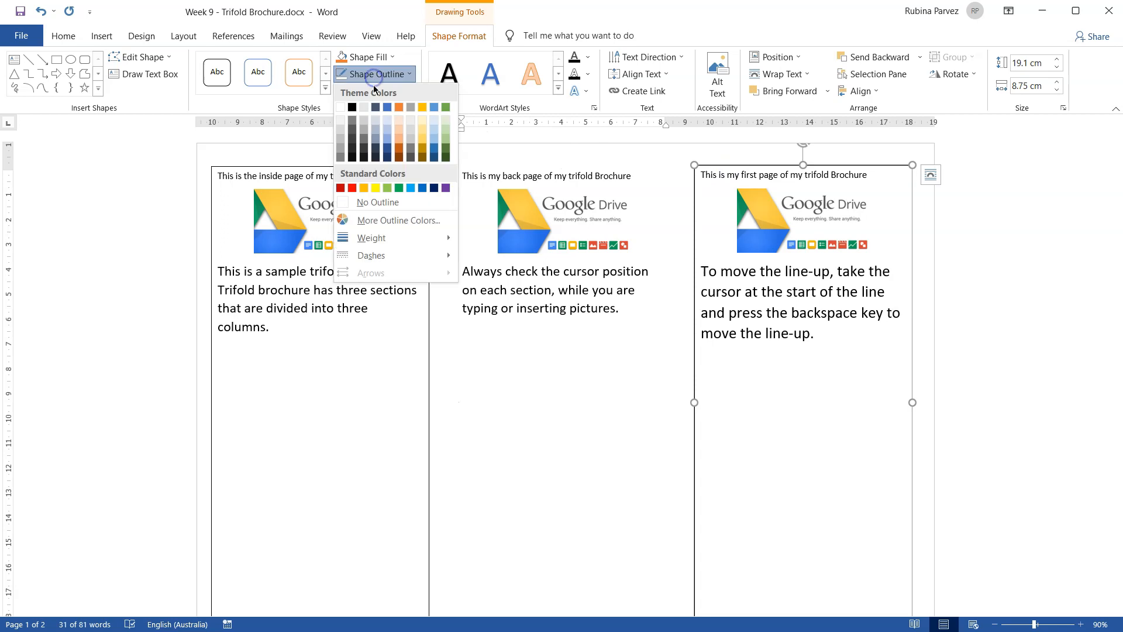
left_click(378, 205)
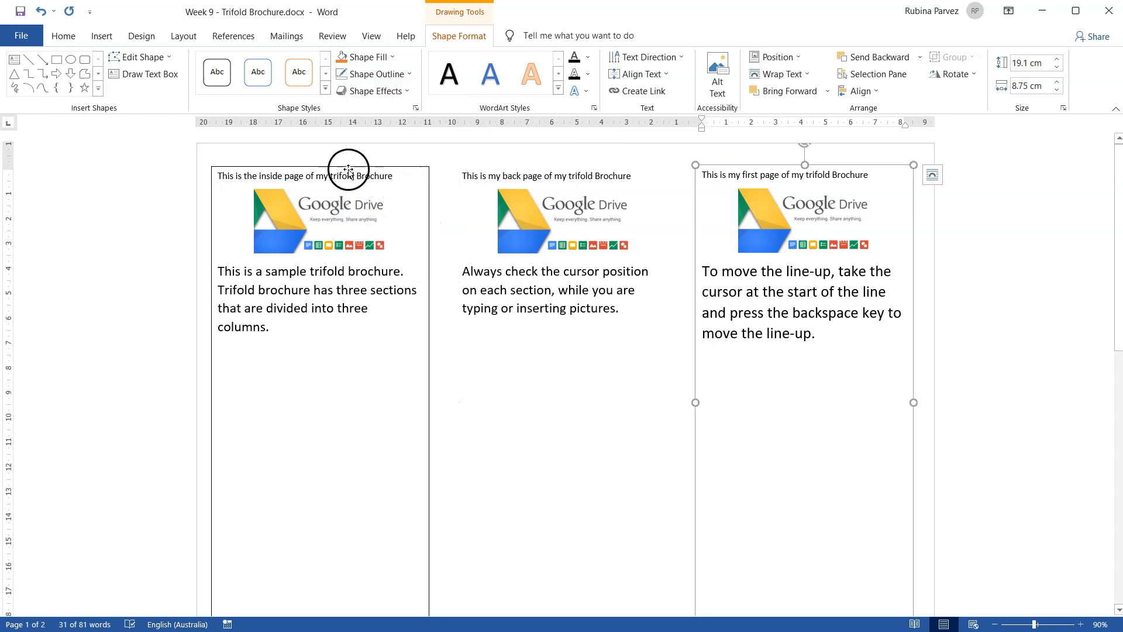
left_click(348, 168)
left_click(373, 74)
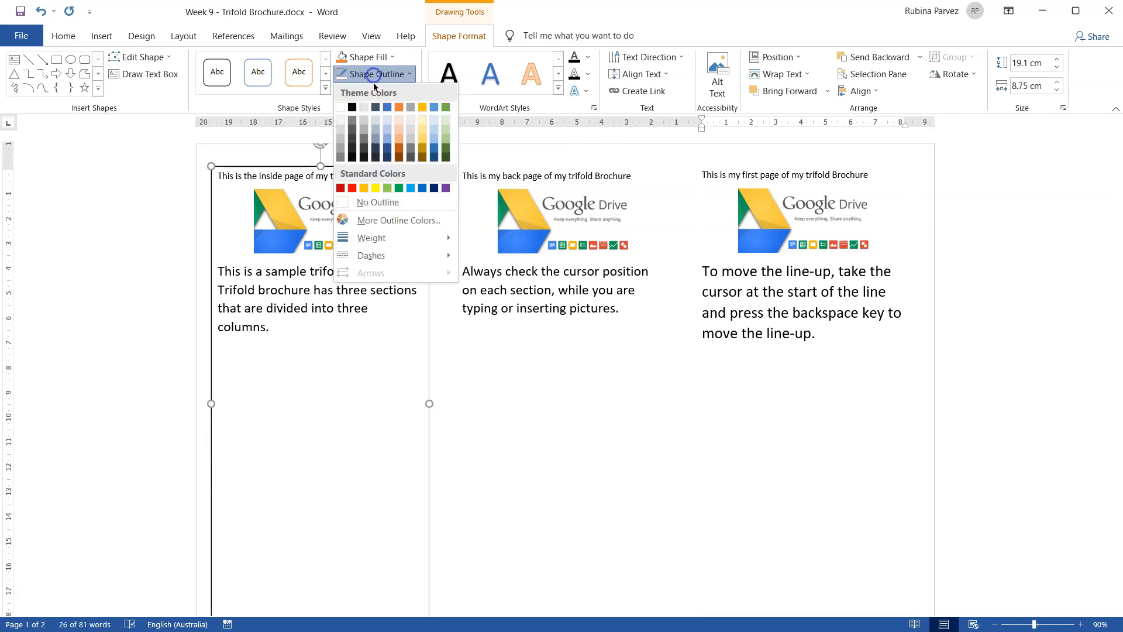
left_click(375, 203)
left_click(634, 384)
left_click(507, 300)
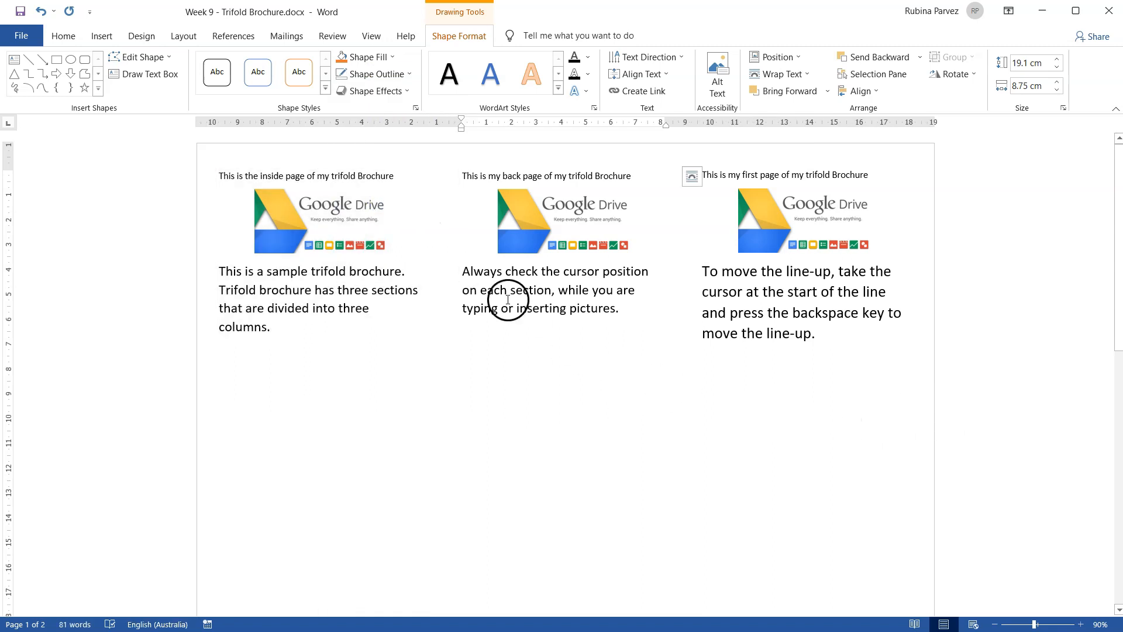
left_click(393, 313)
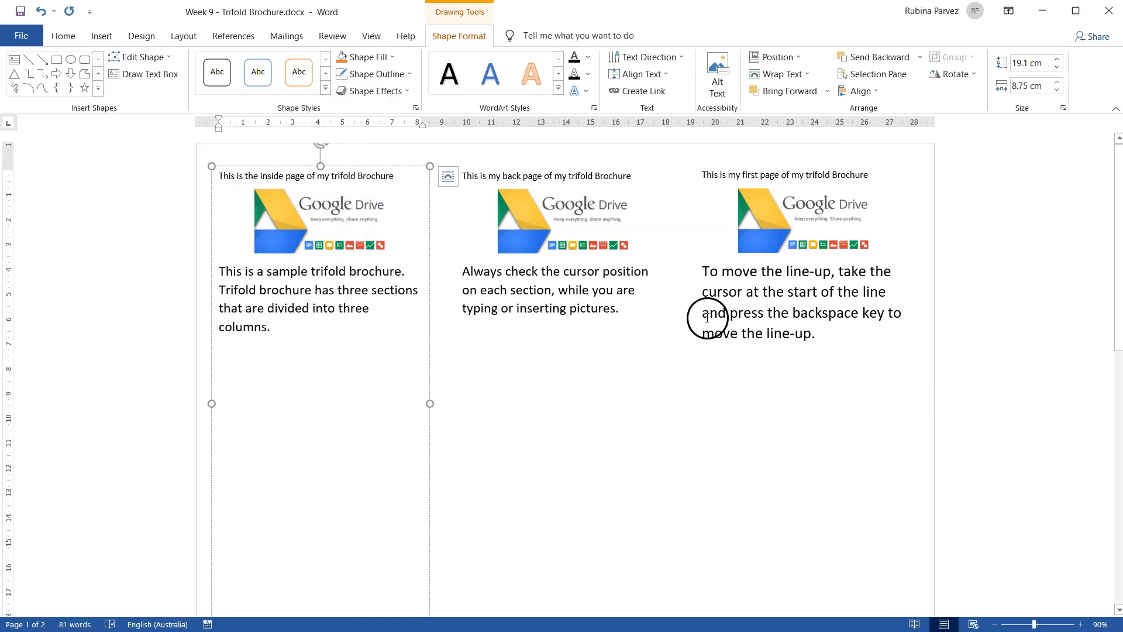
left_click(767, 321)
left_click(539, 278)
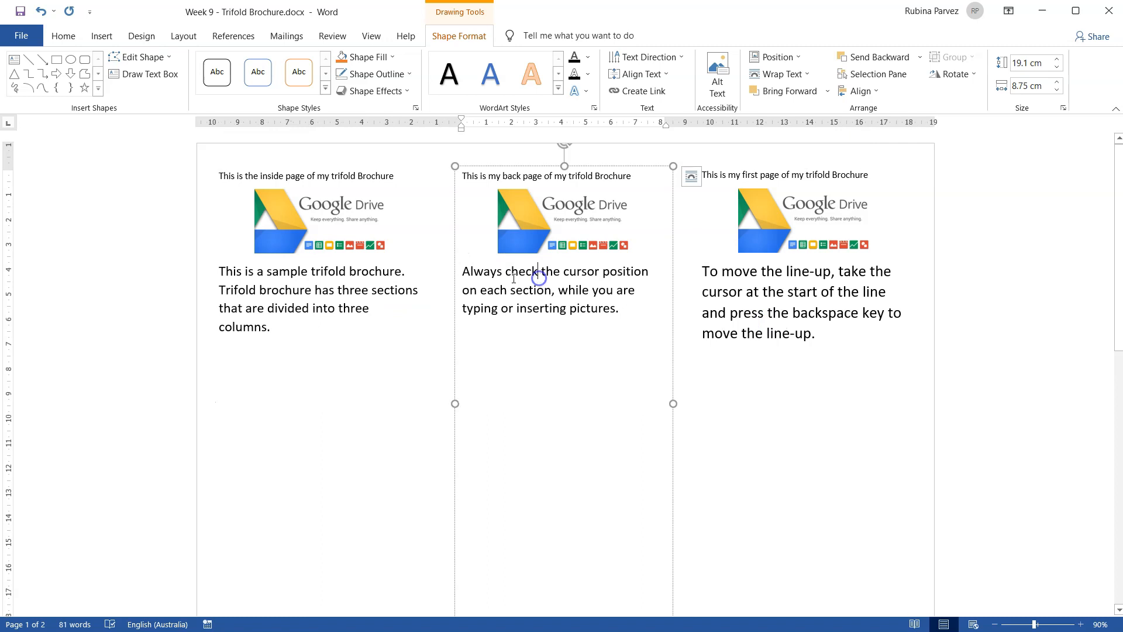
left_click(376, 271)
left_click(817, 331)
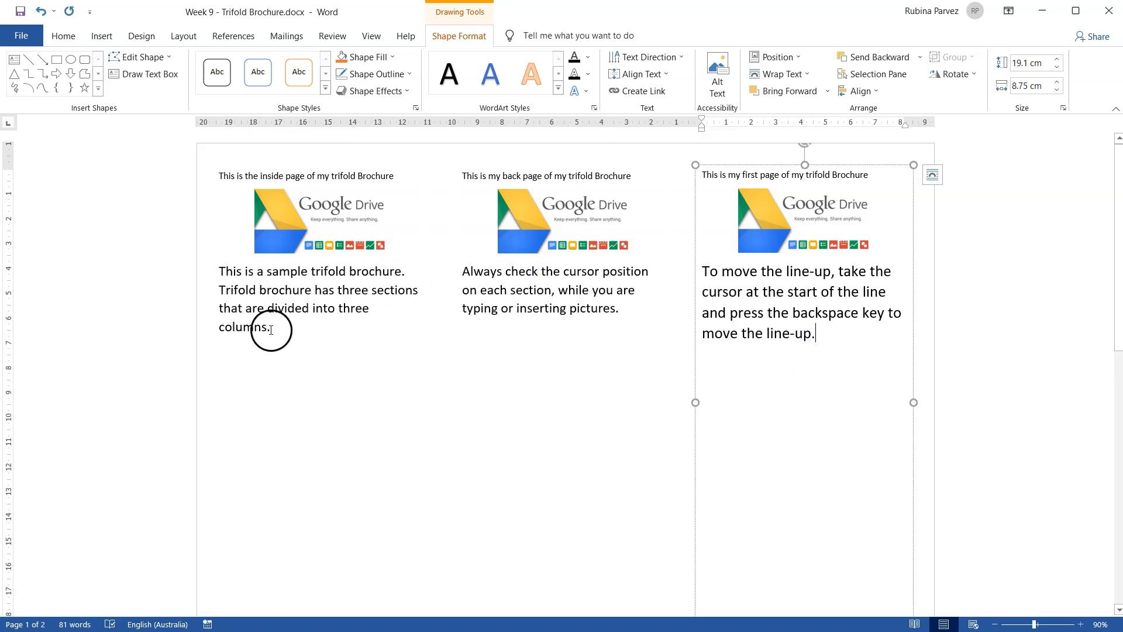
- Set the paragraphs below the banners in the first and second text boxes to font size 12
left_click_drag(272, 328, 220, 271)
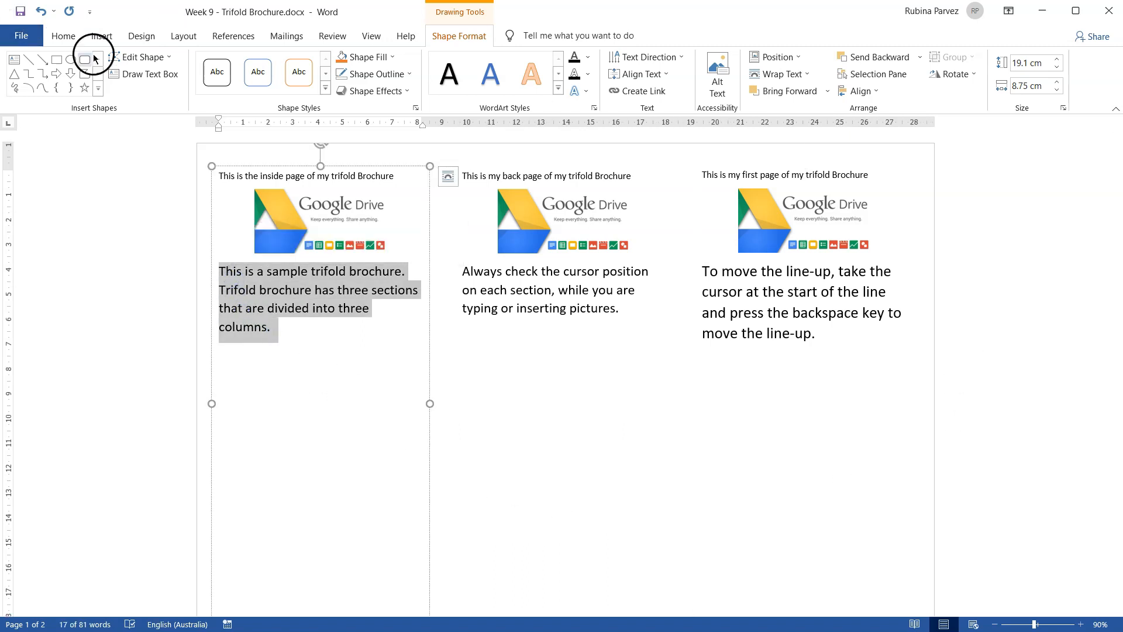
left_click(64, 37)
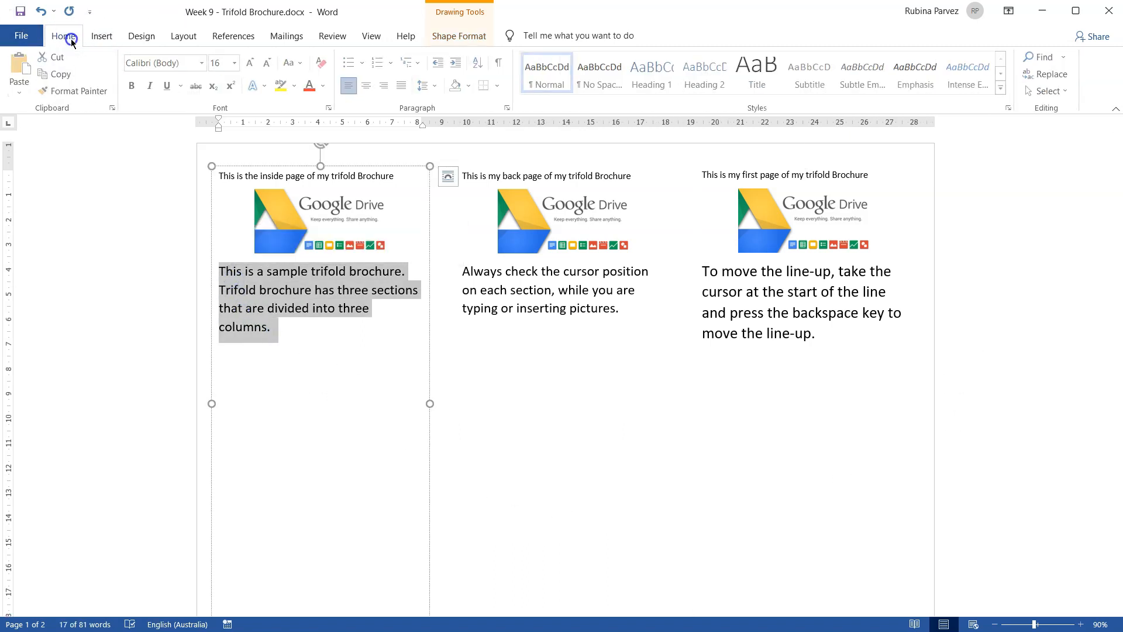
left_click(271, 66)
left_click(271, 66)
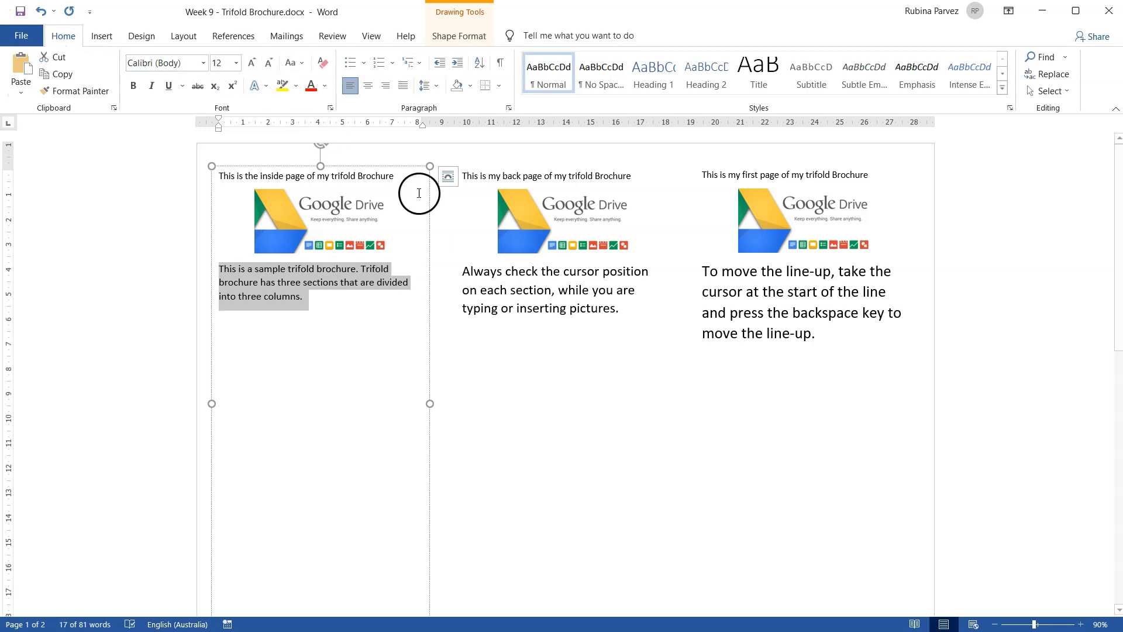
left_click(526, 287)
left_click_drag(626, 313, 477, 275)
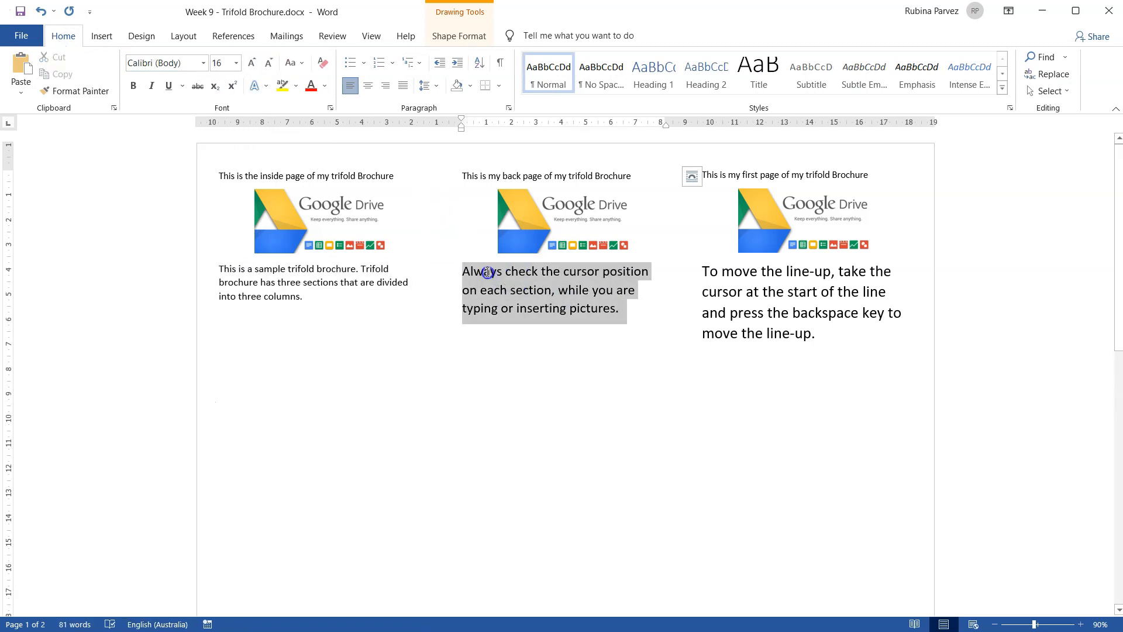
left_click(237, 65)
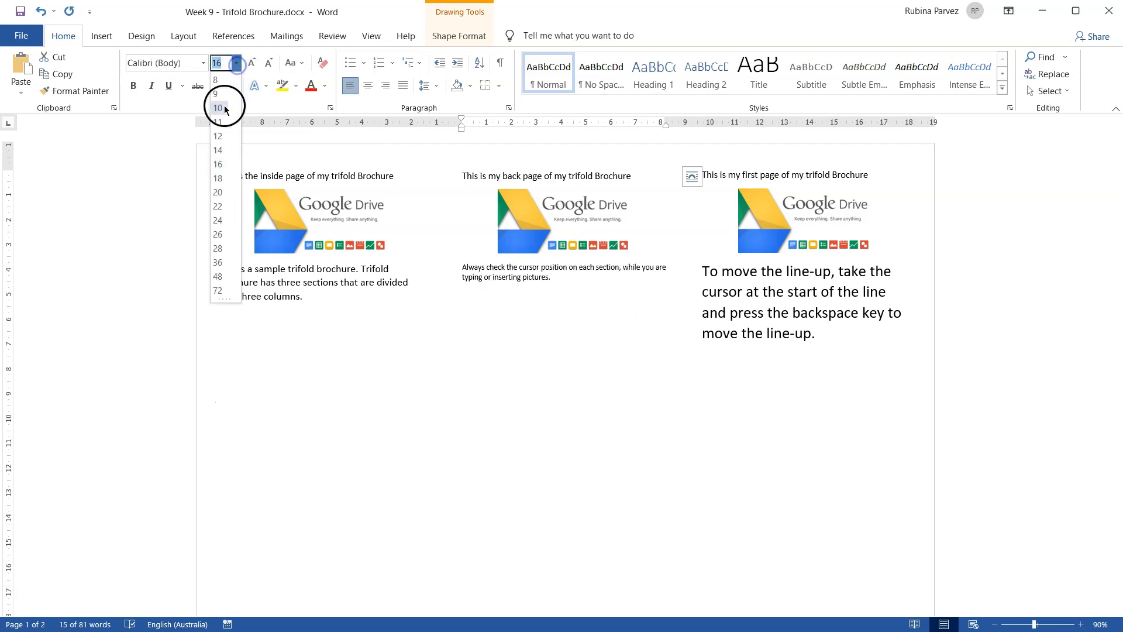
left_click(221, 137)
- Reduce the paragraph below the banner in the third text box to font size 10
left_click_drag(816, 335, 699, 274)
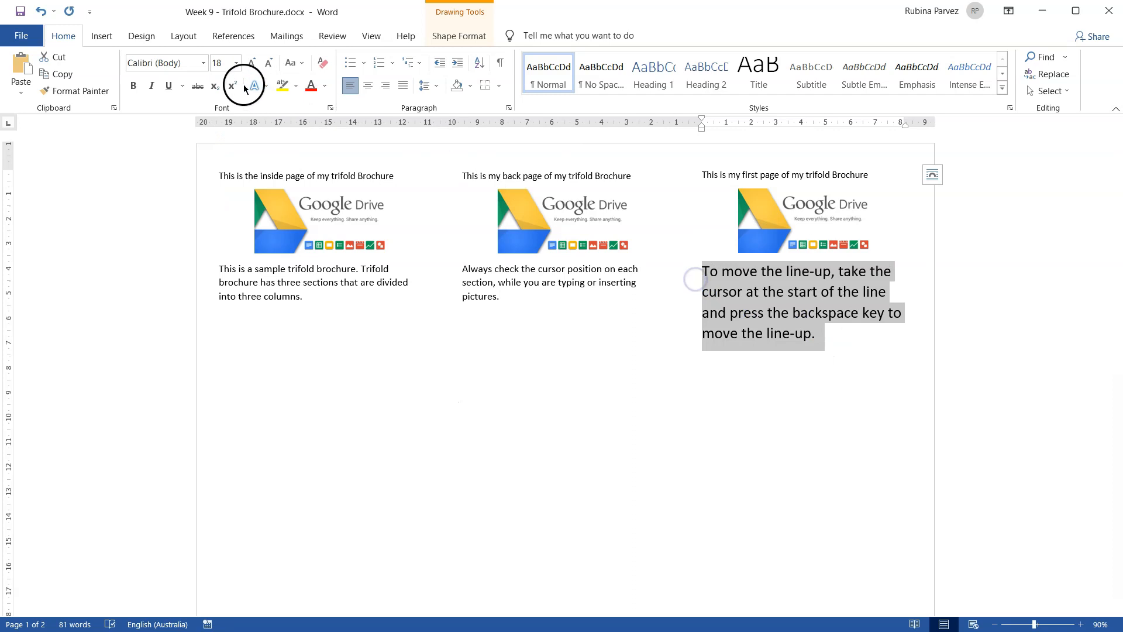
left_click(237, 65)
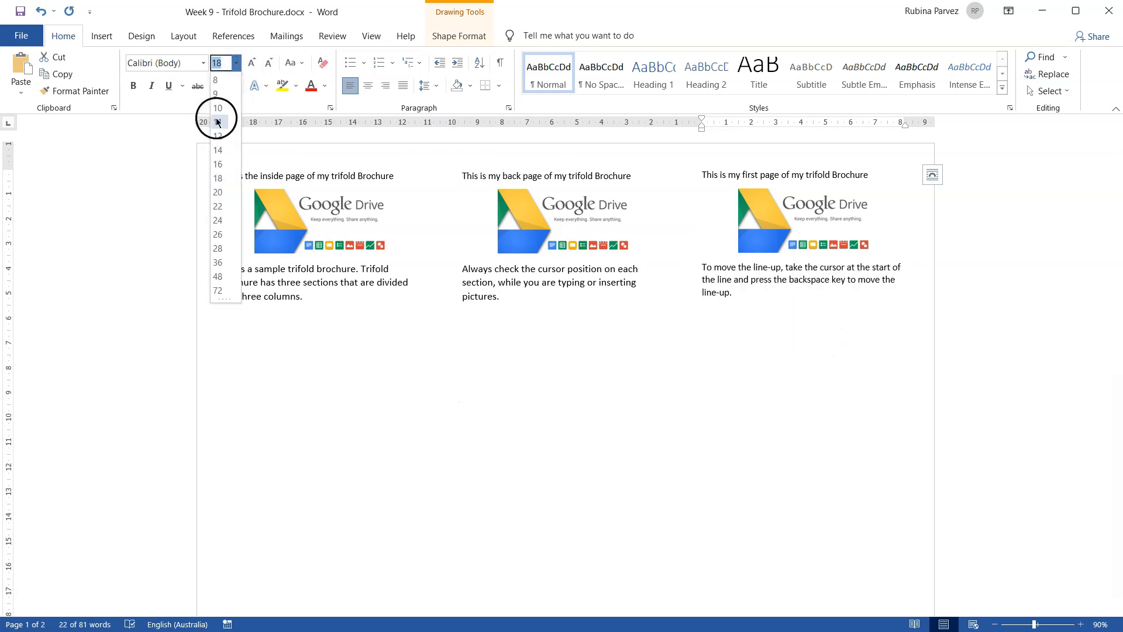
left_click(218, 111)
left_click(802, 346)
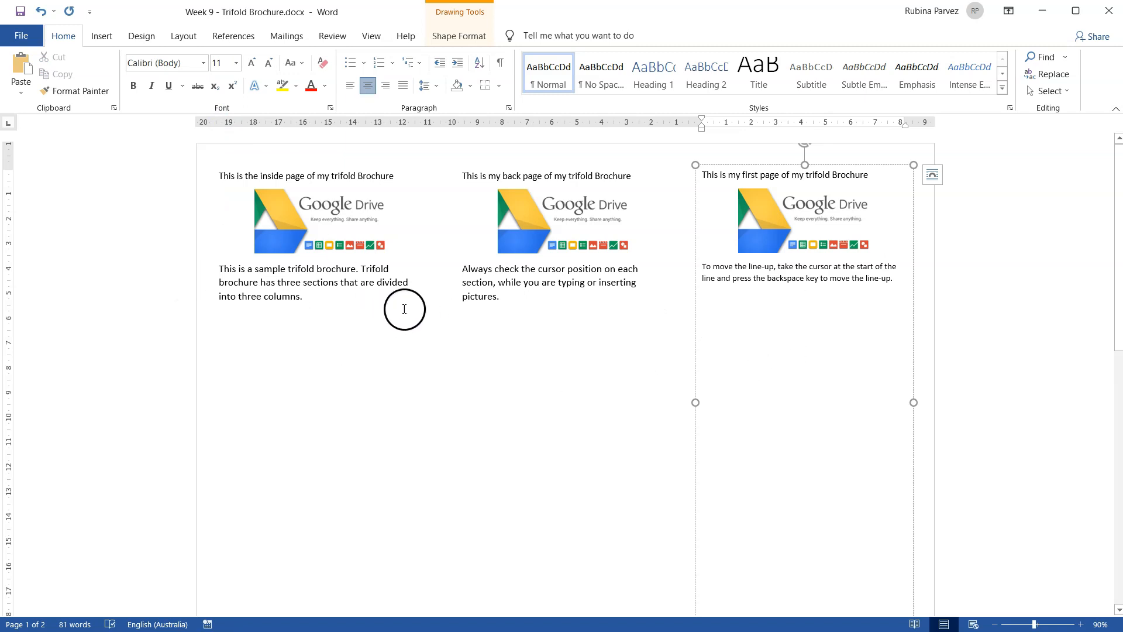
- Give the first column's text box a dark blue theme colour outline
left_click(319, 244)
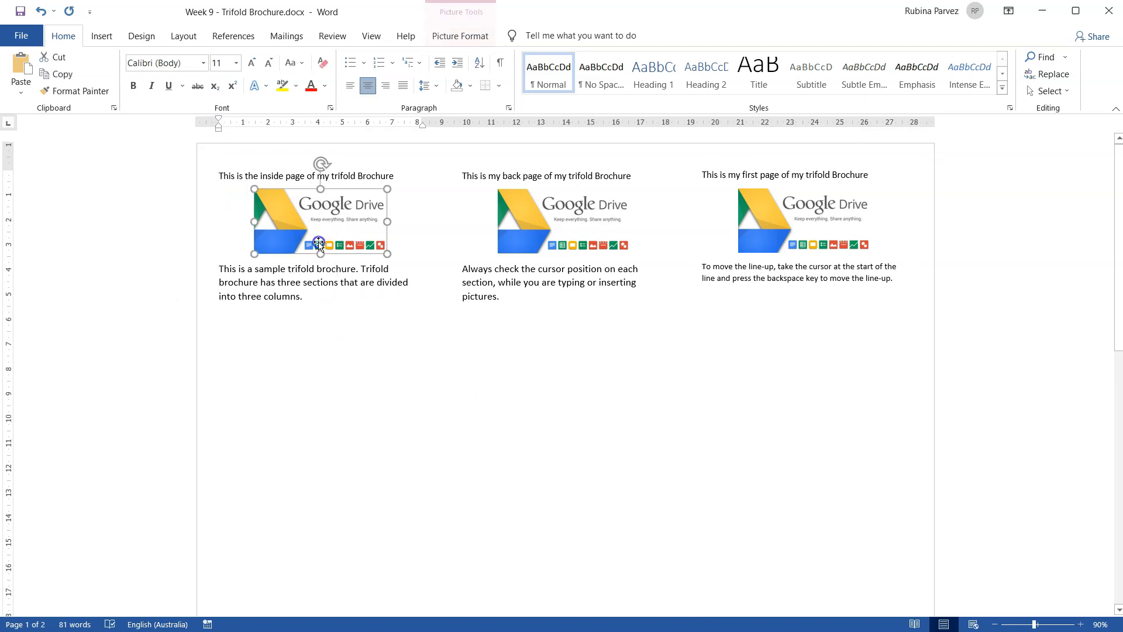
left_click(409, 210)
left_click(413, 169)
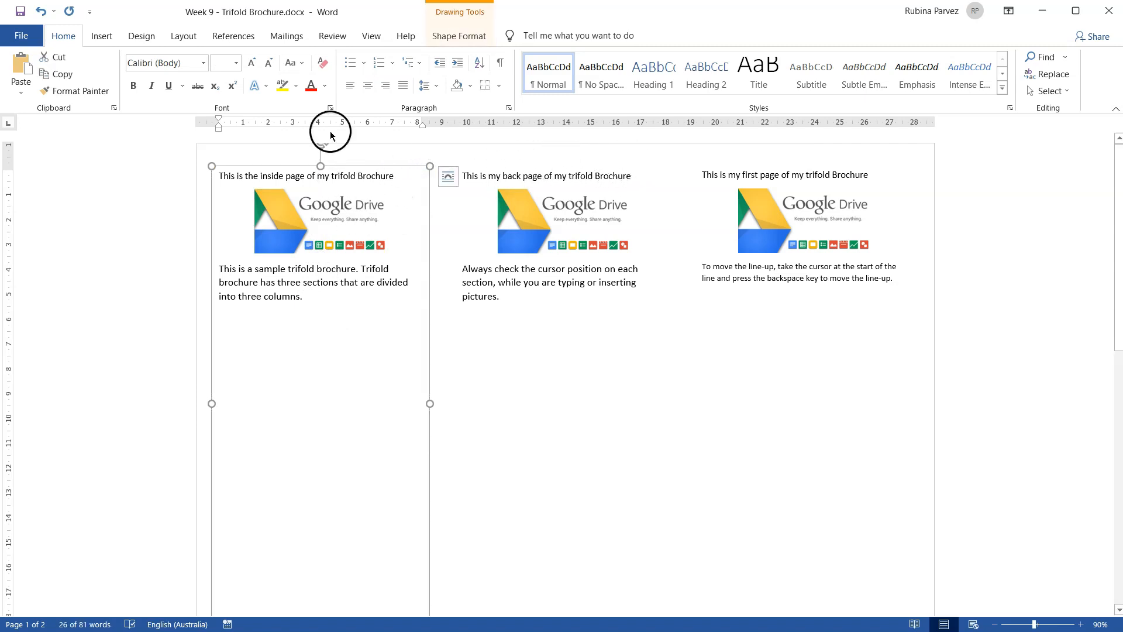
left_click(477, 35)
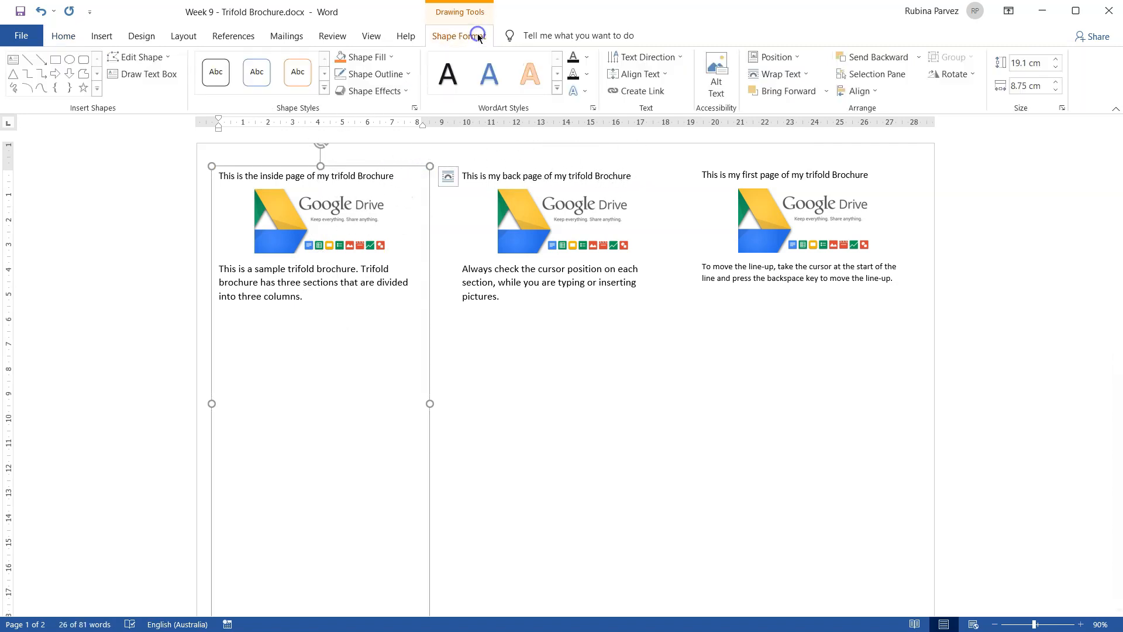
left_click(380, 74)
left_click(384, 151)
- Give the second column's text box a light blue theme colour outline
left_click(455, 167)
left_click(552, 166)
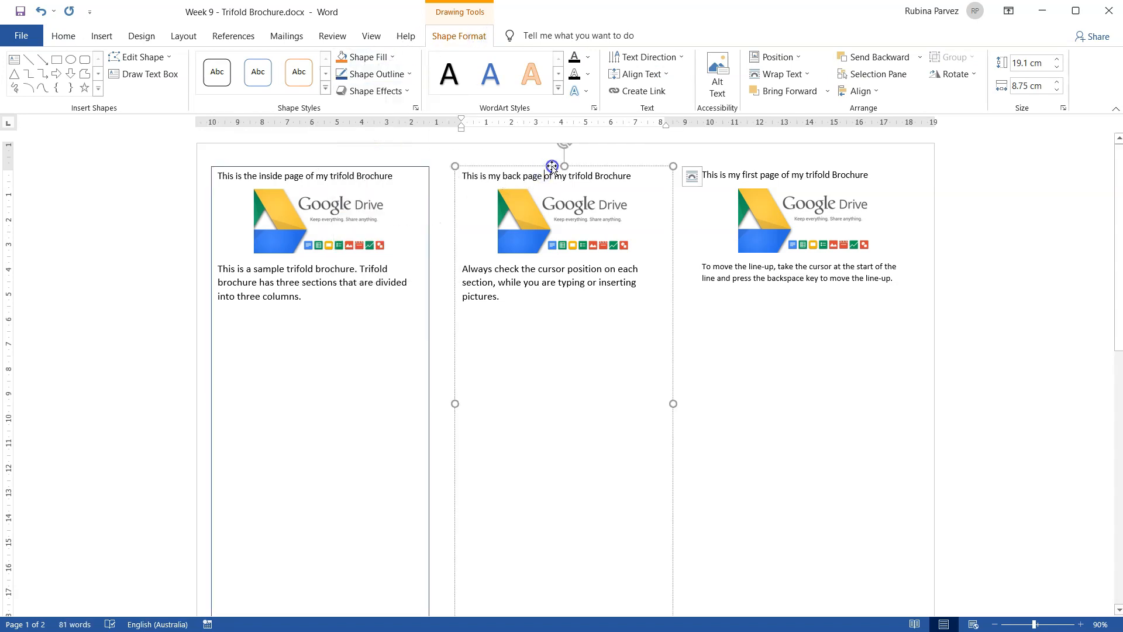
left_click(387, 74)
left_click(431, 107)
- Give the third column's text box an orange theme colour outline and deselect it
left_click(769, 181)
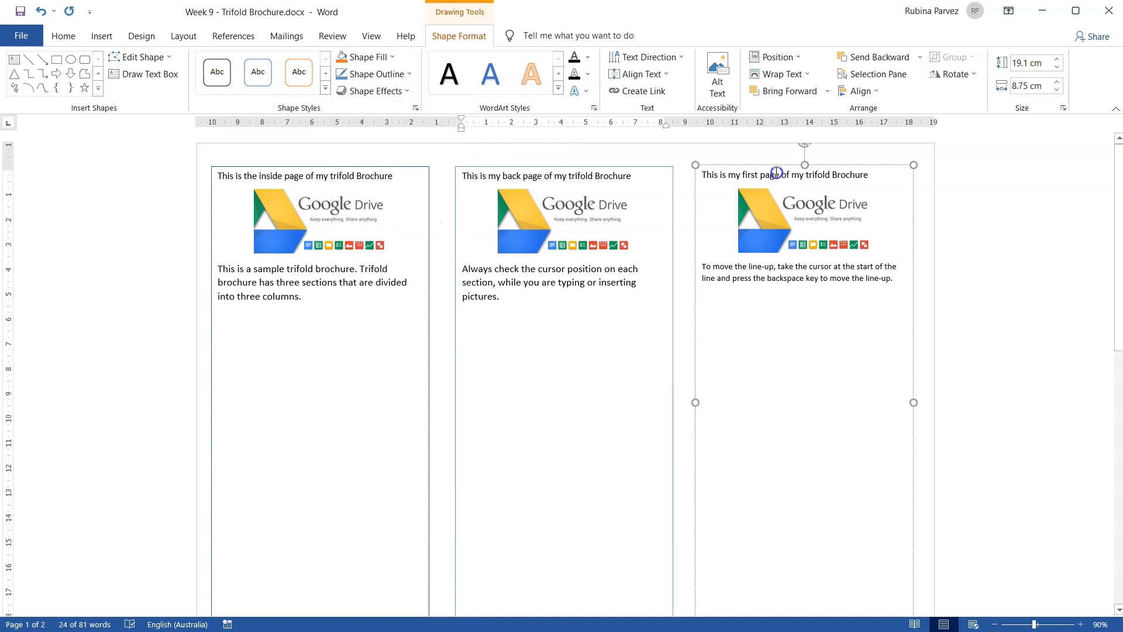
left_click(777, 169)
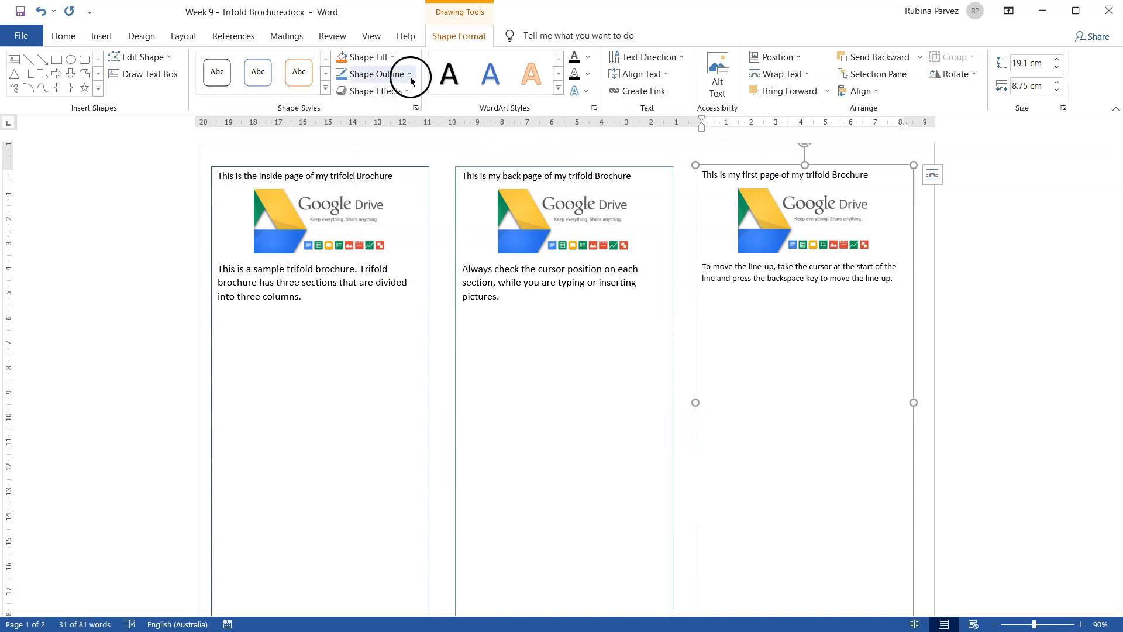
left_click(377, 74)
left_click(399, 108)
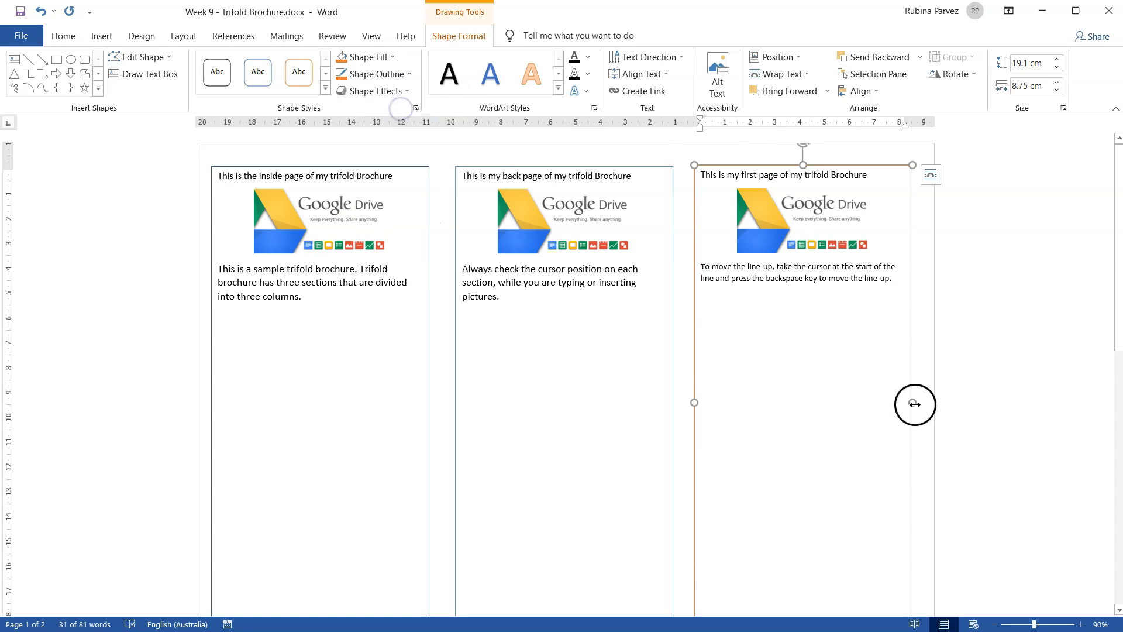
left_click(932, 433)
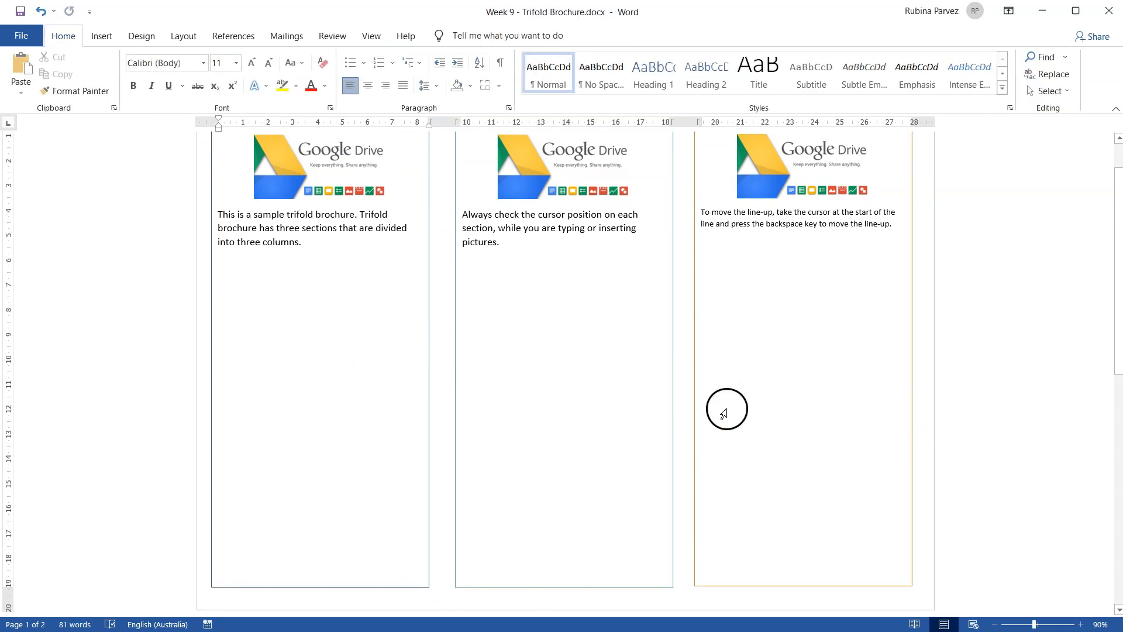
scroll(748, 429, "up", 2)
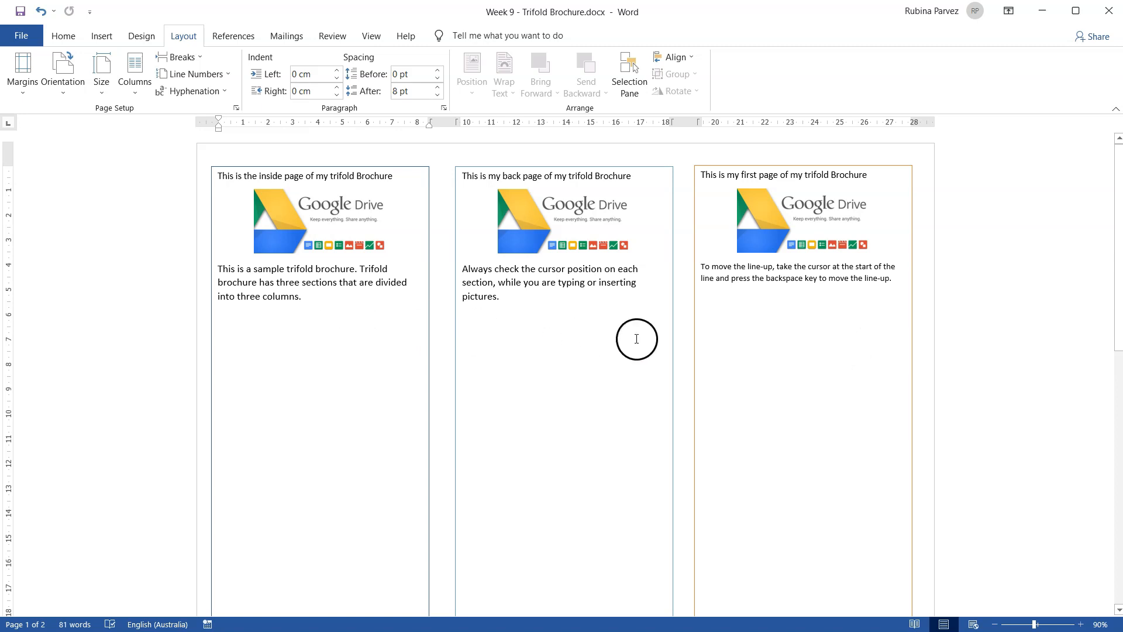
- Add an empty line below the paragraph that ends with "pictures." in the second column's text box
left_click(63, 37)
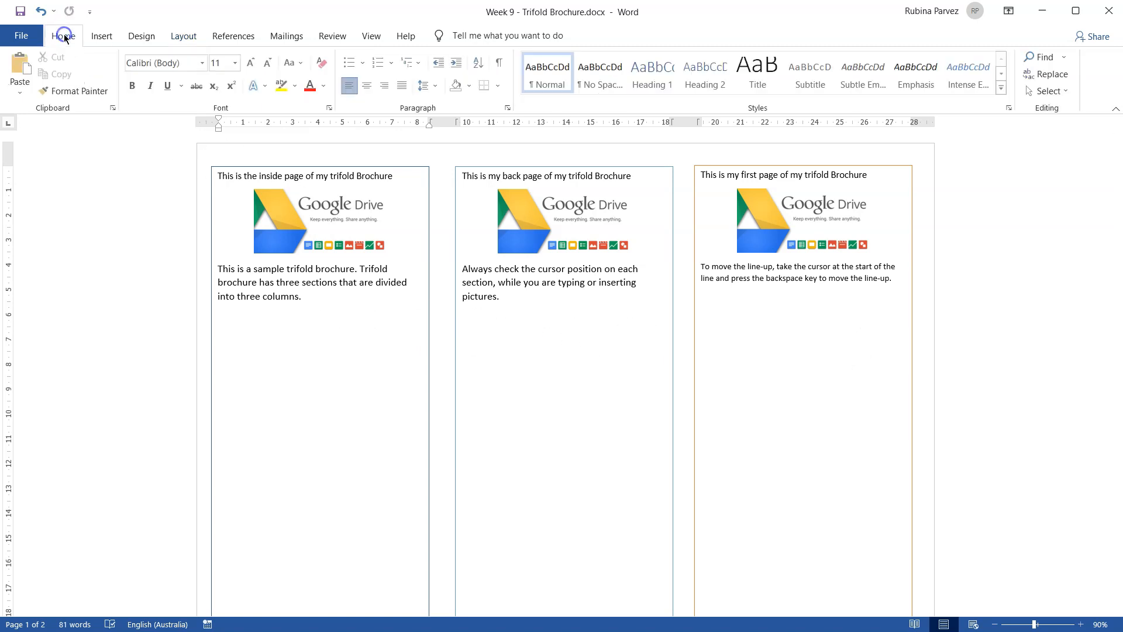
left_click(510, 316)
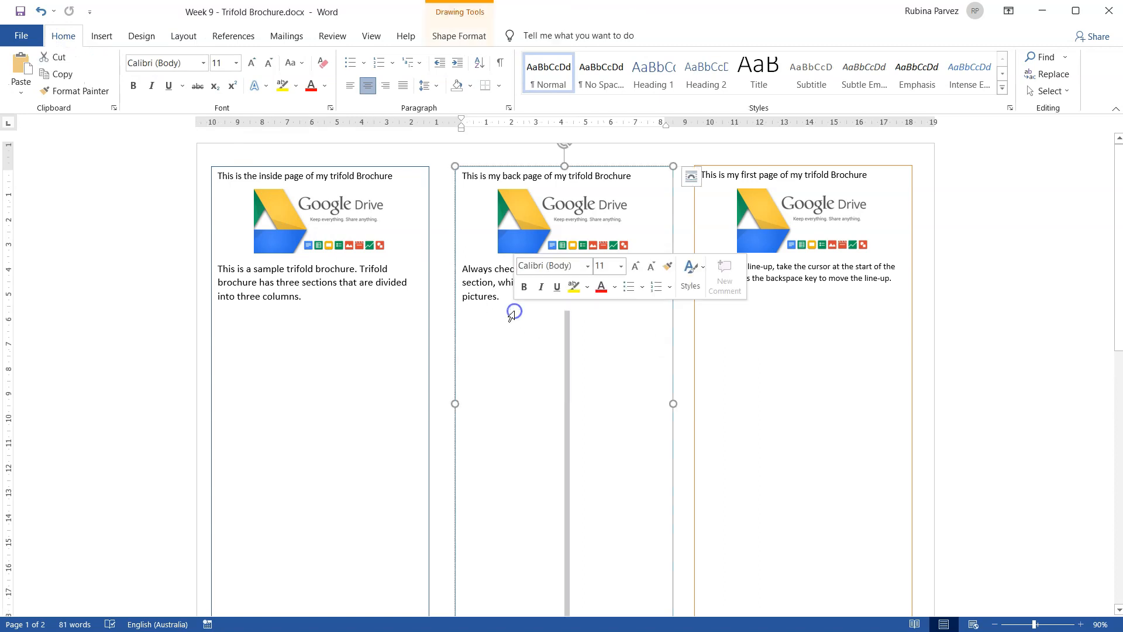
left_click(755, 322)
left_click(524, 294)
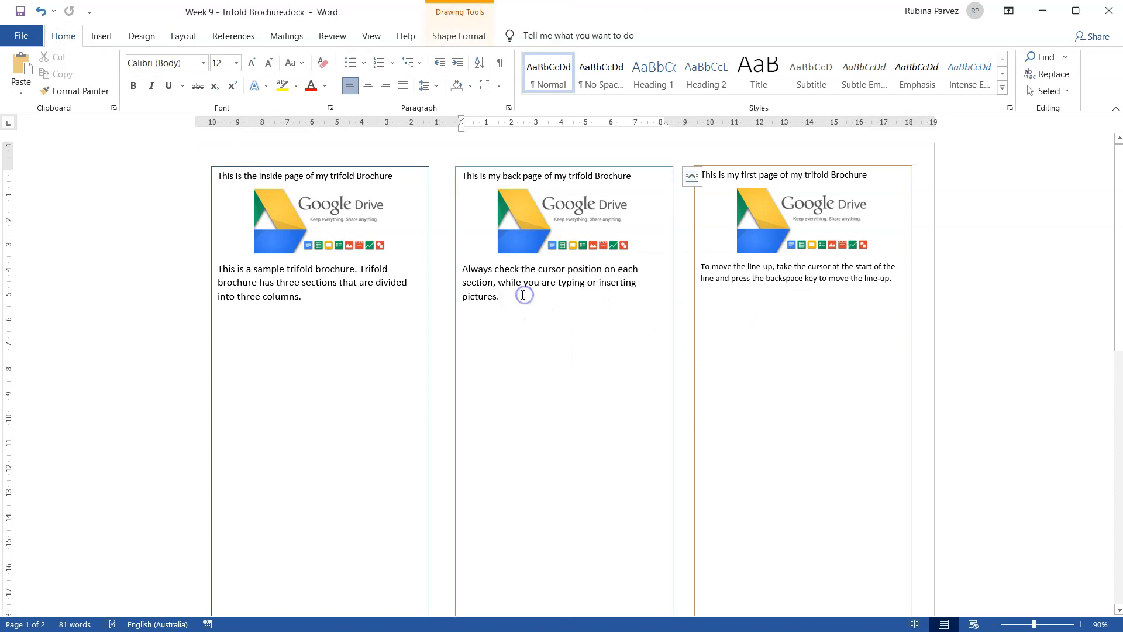
key("Return")
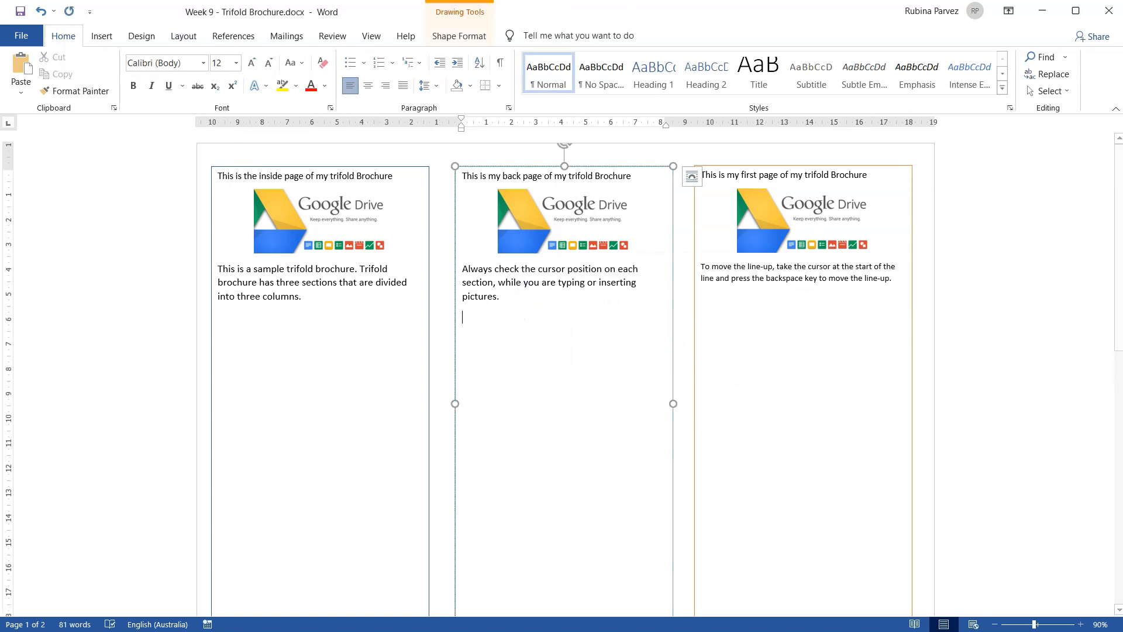
- Draw a five-pointed star shape about 4 cm wide below the paragraph in the second column and deselect it
left_click(102, 34)
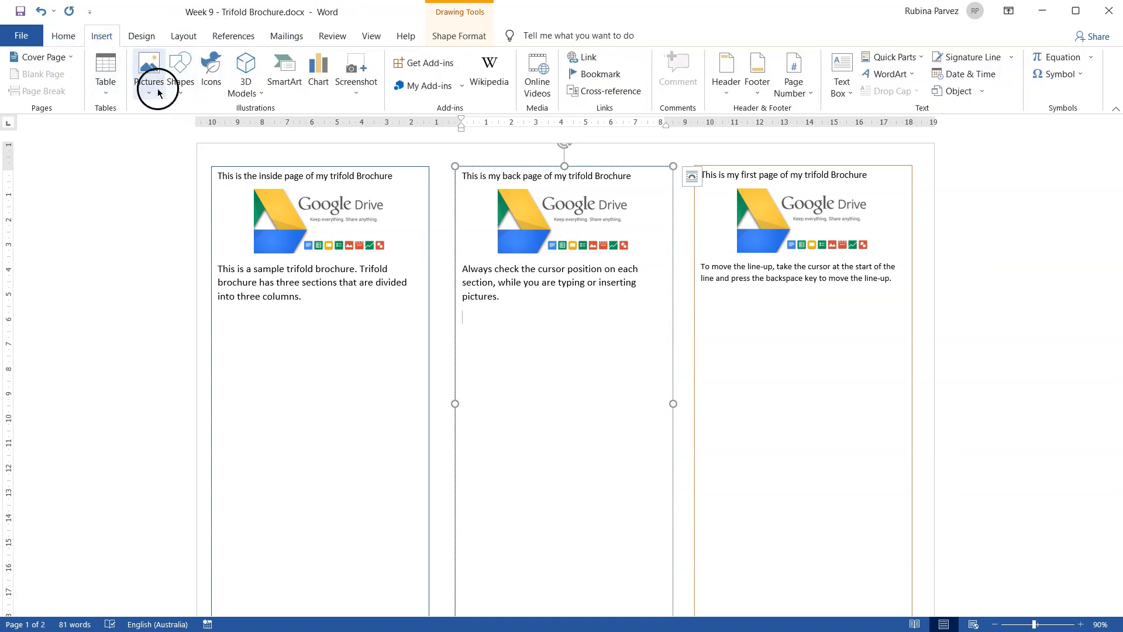
left_click(180, 82)
left_click(236, 137)
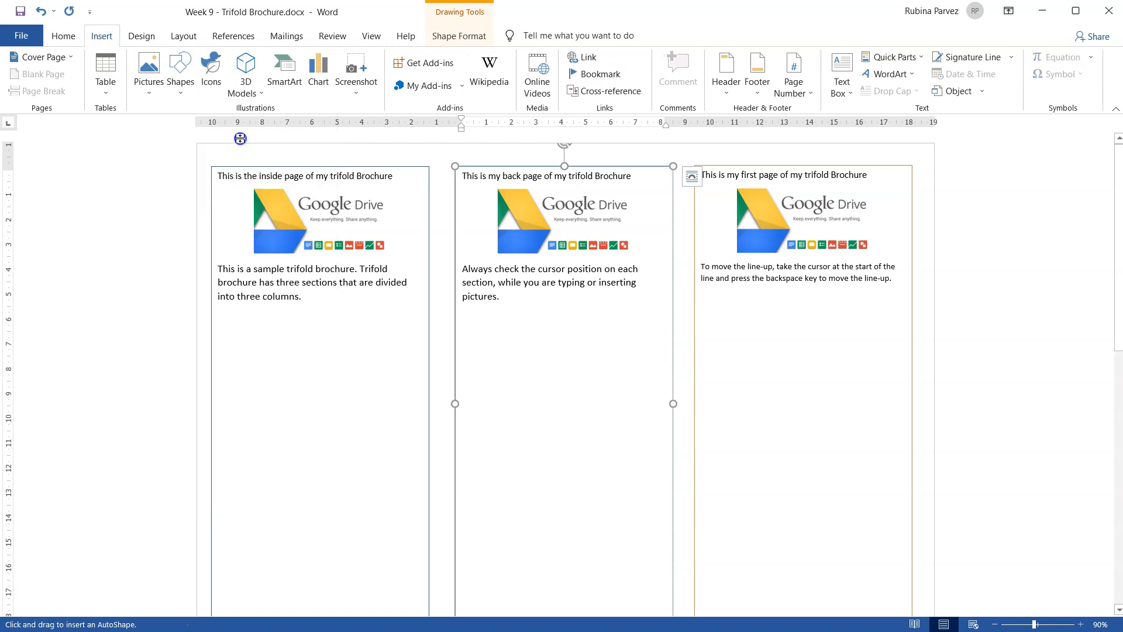
left_click_drag(504, 338, 611, 452)
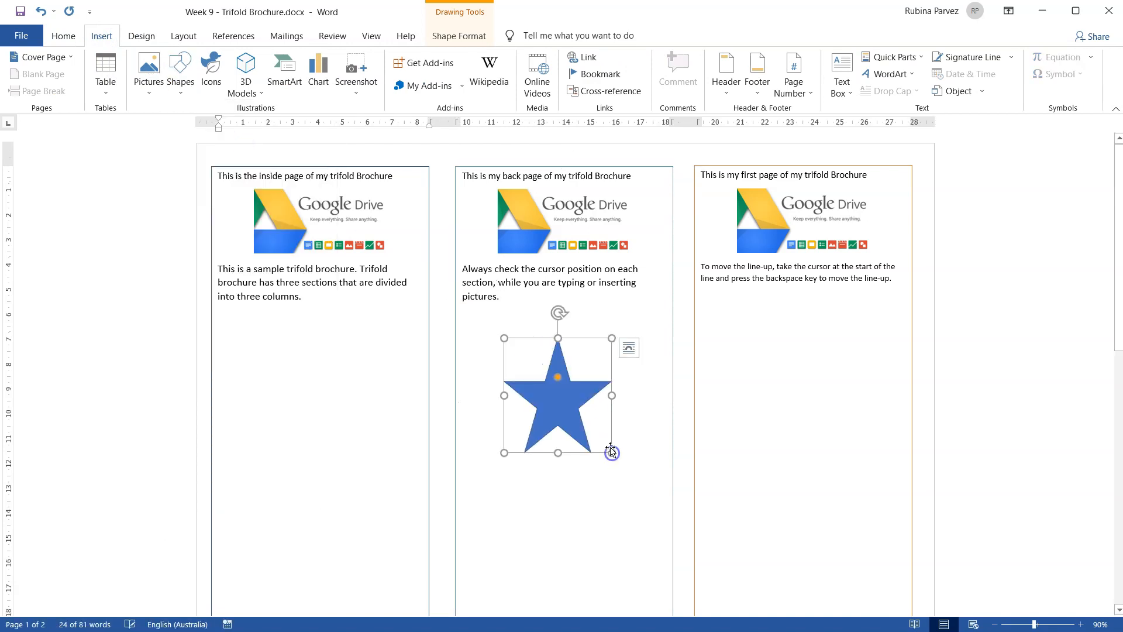
left_click(854, 377)
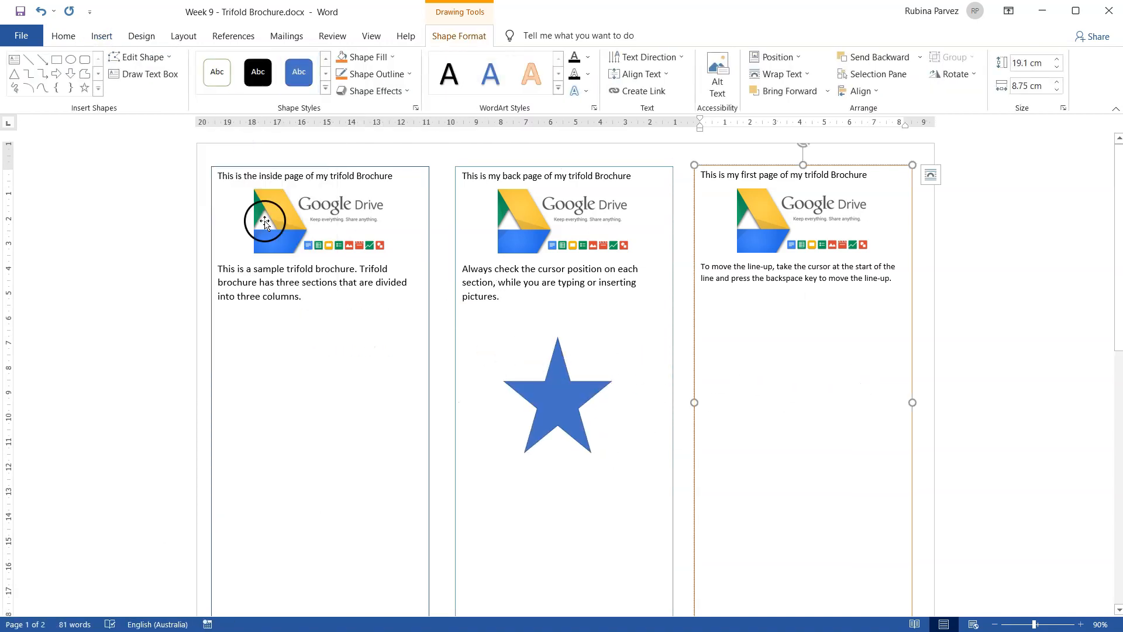
- Draw a Sun shape about 4 cm wide below the paragraph in the first column's text box
left_click(328, 361)
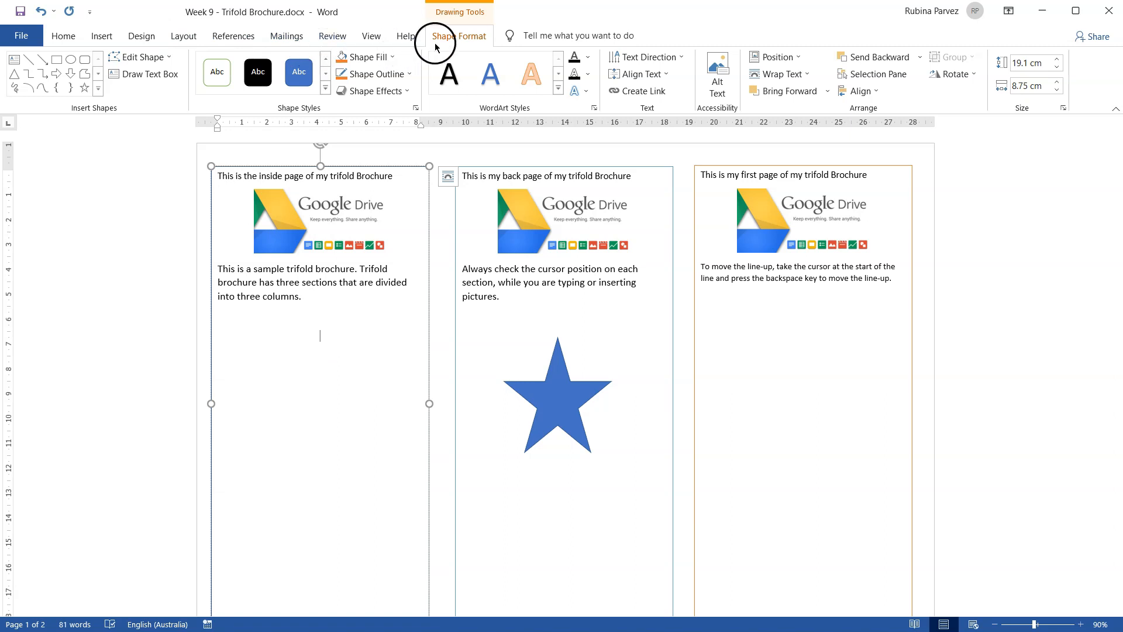
left_click(104, 35)
left_click(180, 81)
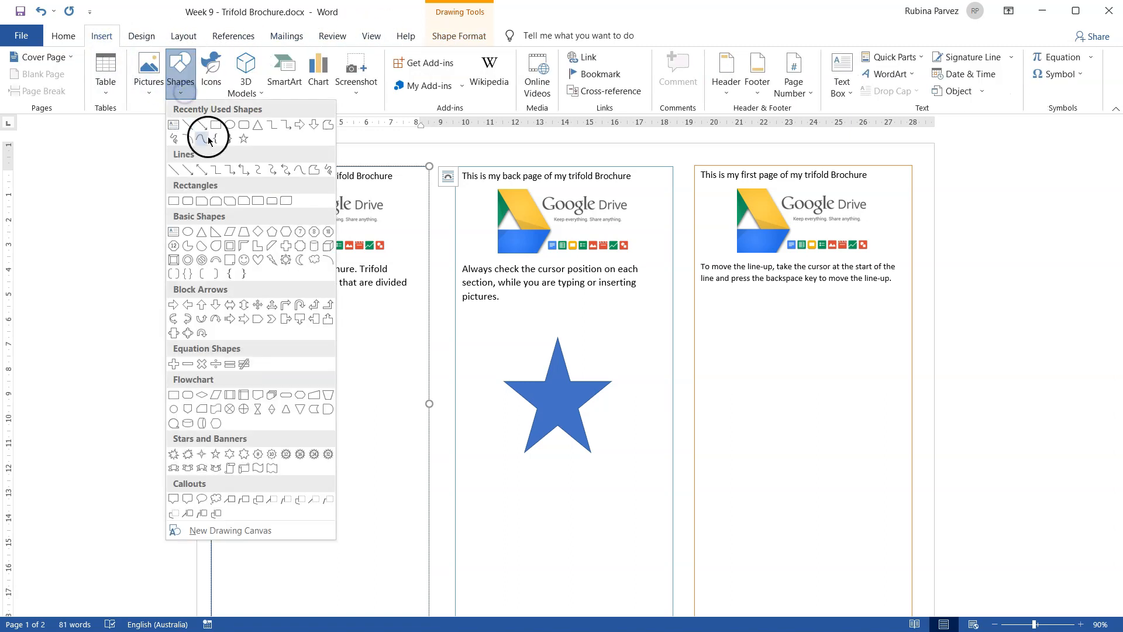
left_click(288, 266)
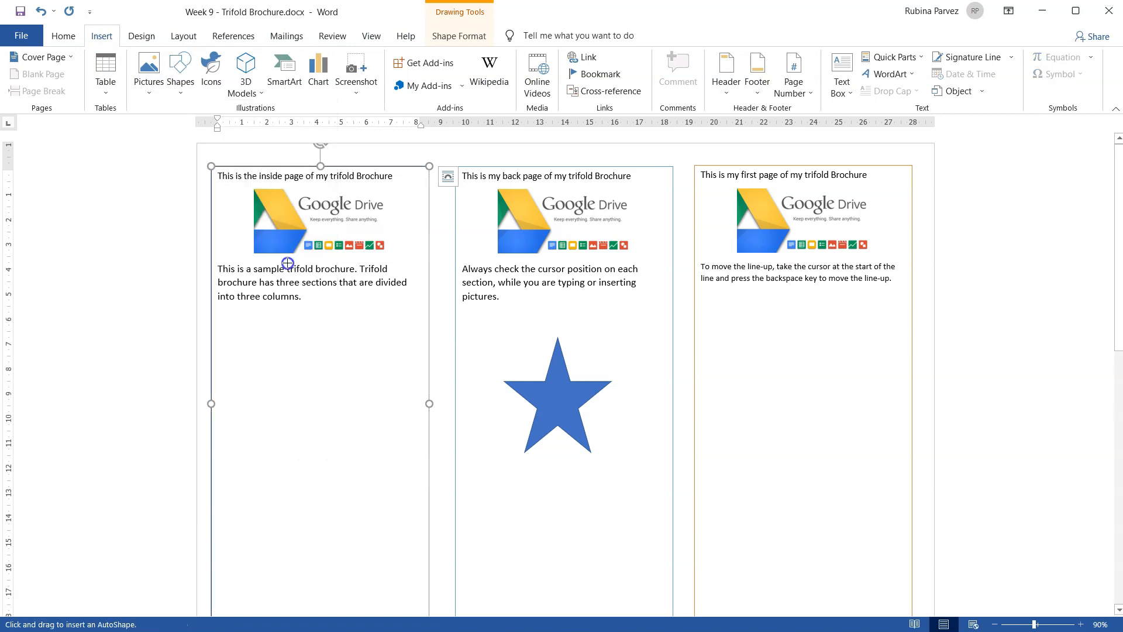
mouse_move(235, 335)
left_mouse_down()
mouse_move(371, 428)
mouse_move(343, 438)
left_mouse_up()
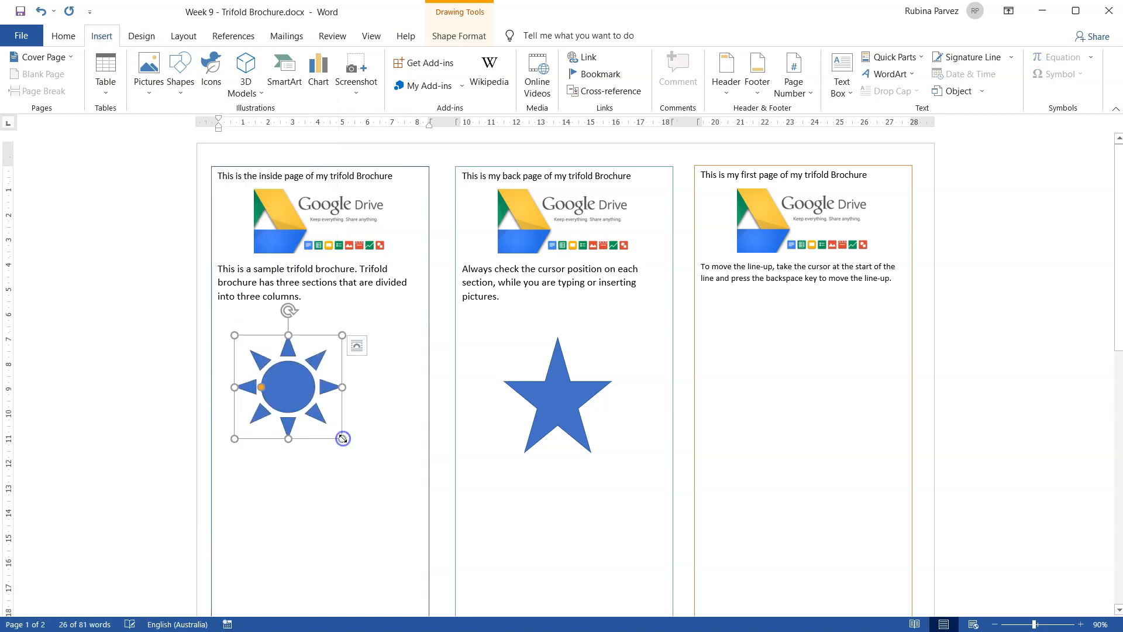
- Draw a Smiley Face shape about 4 cm wide below the paragraph in the third column and deselect it
left_click(760, 411)
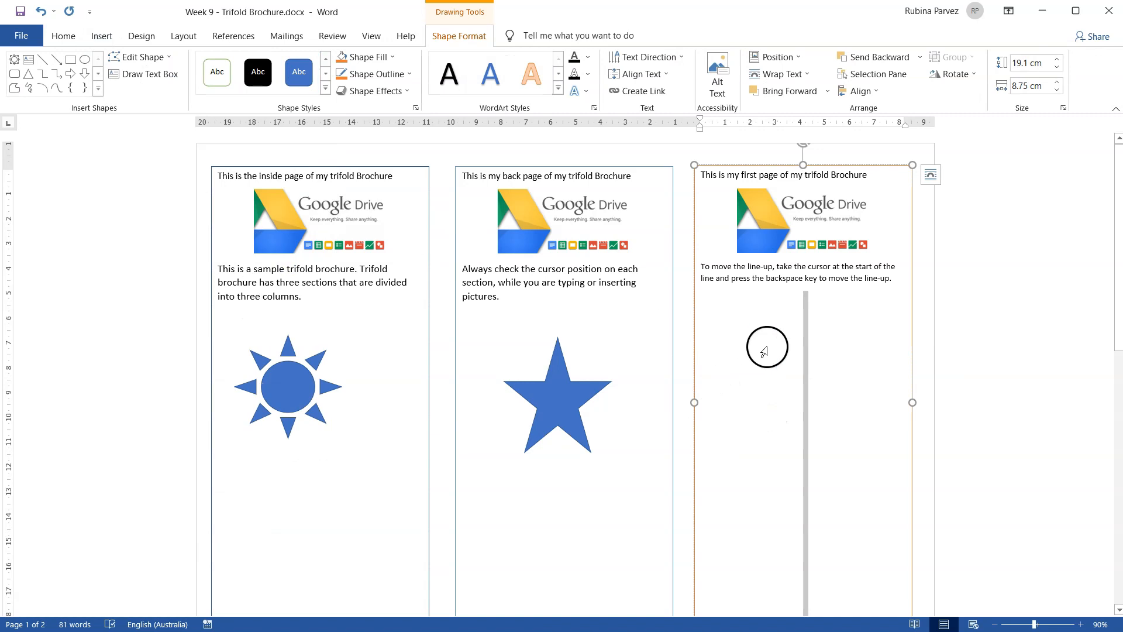
left_click(104, 38)
left_click(175, 73)
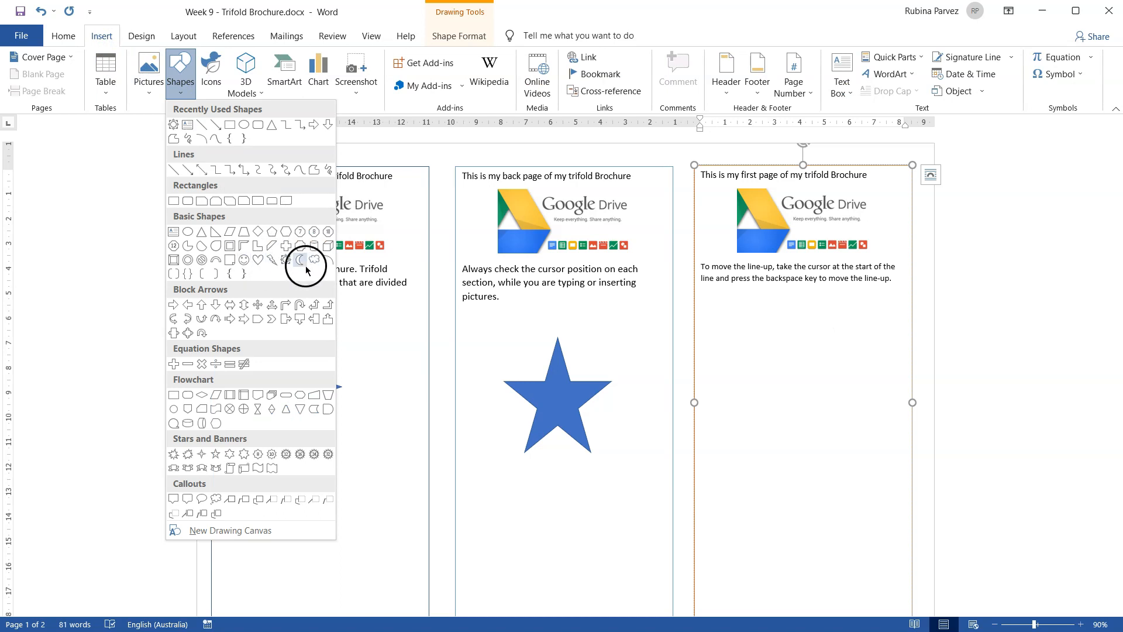
left_click(246, 266)
left_click_drag(756, 341, 865, 443)
left_click(860, 495)
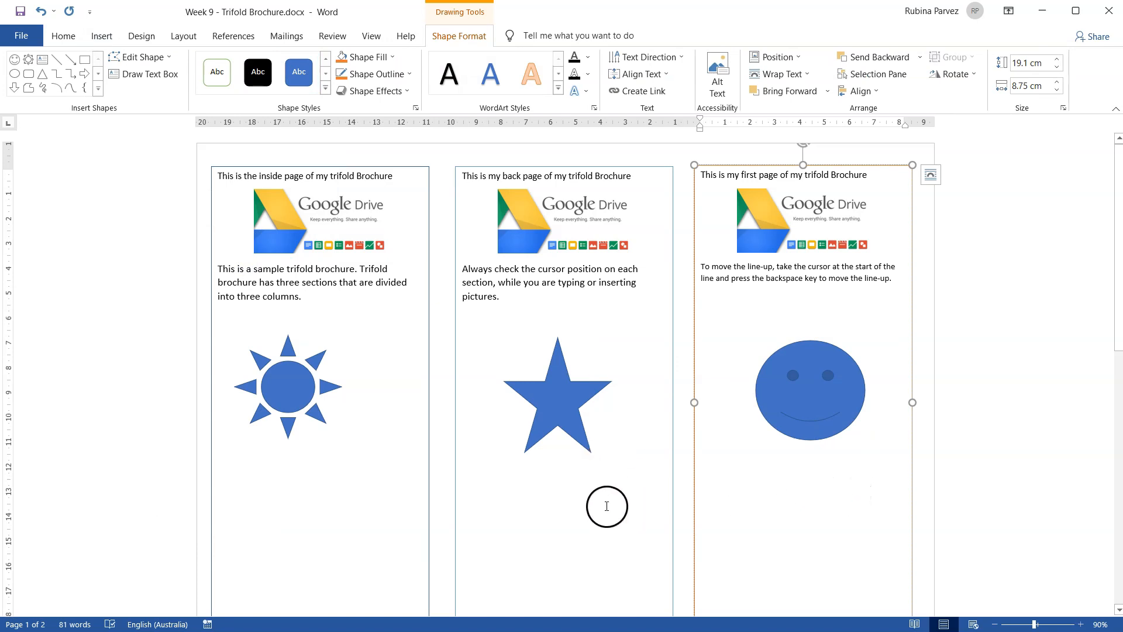
left_click(327, 353)
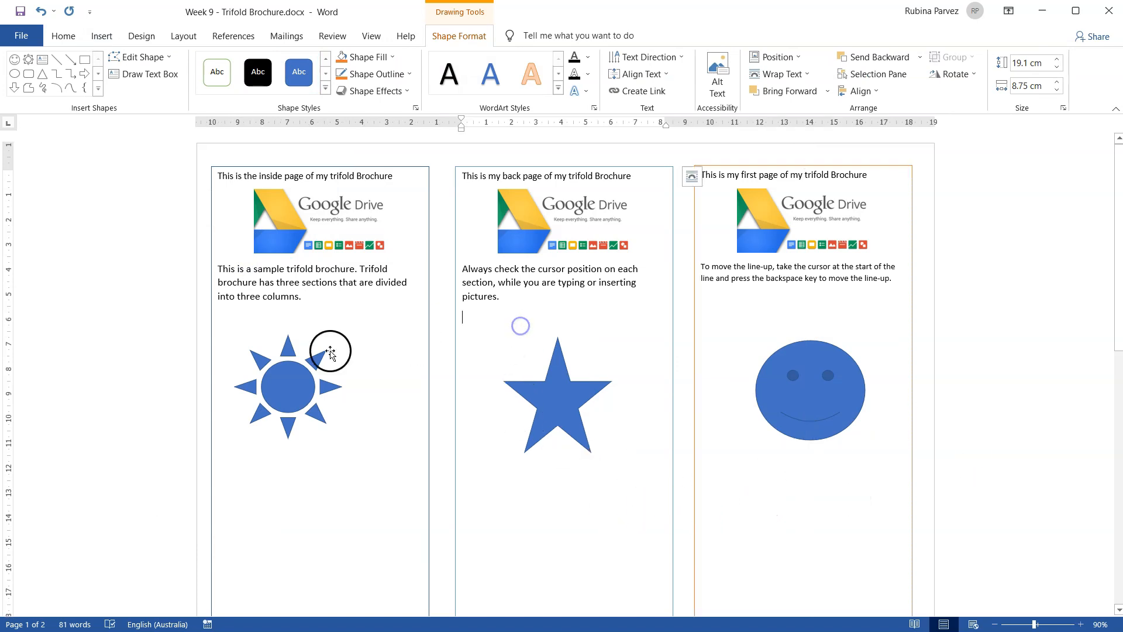
left_click(507, 349)
left_click(865, 299)
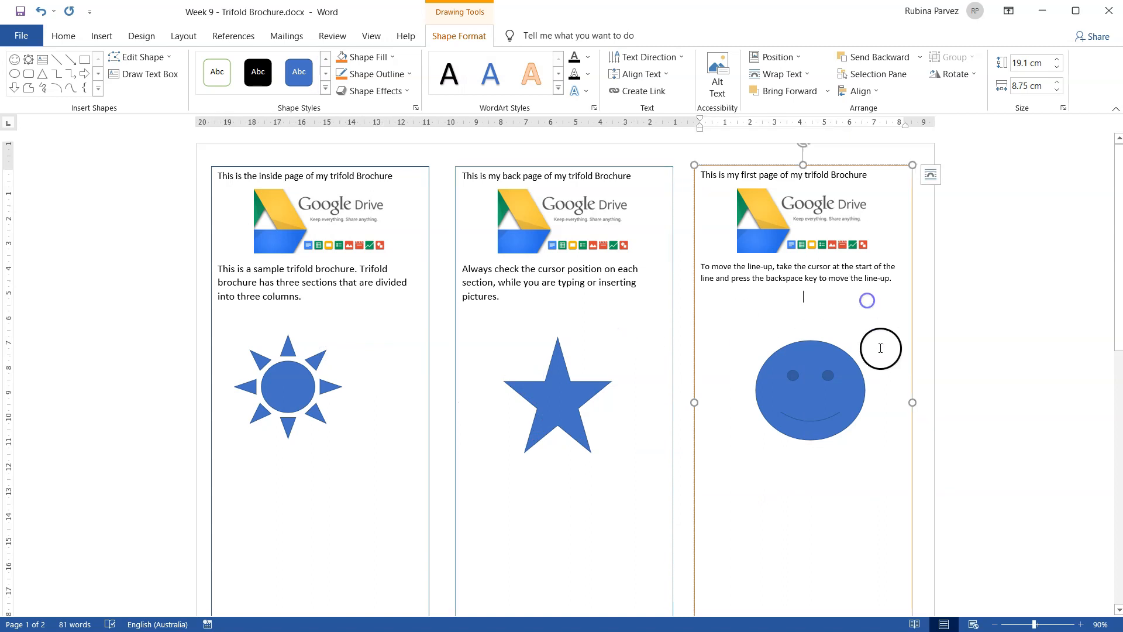
left_click(362, 493)
left_click(514, 519)
left_click(809, 477)
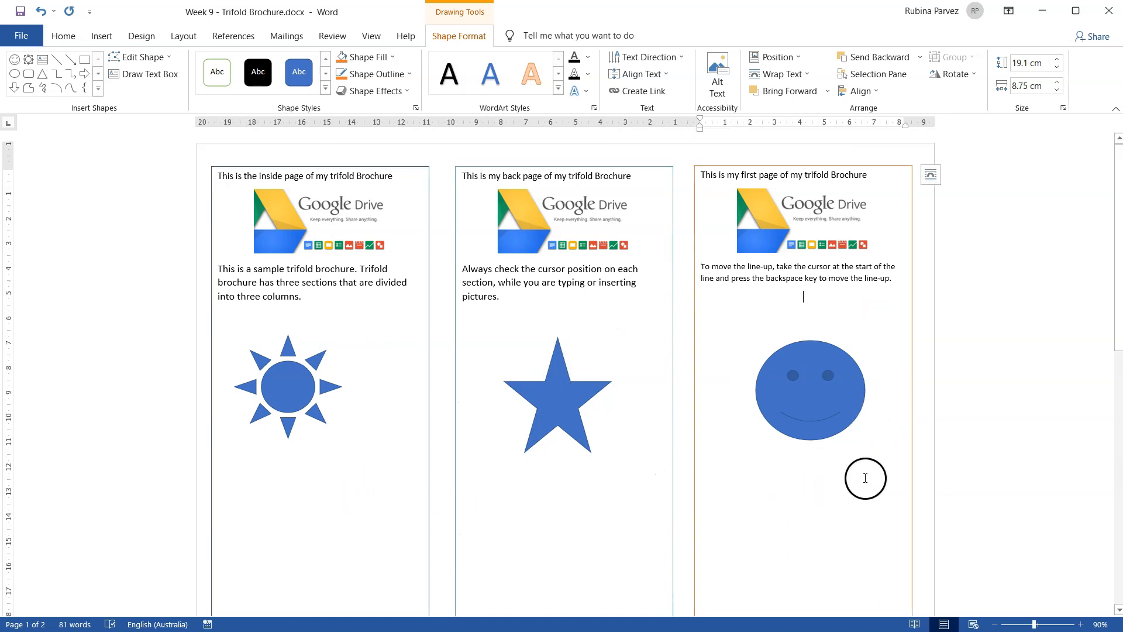
- Deselect the third column's text box and save the brochure document
left_click(918, 378)
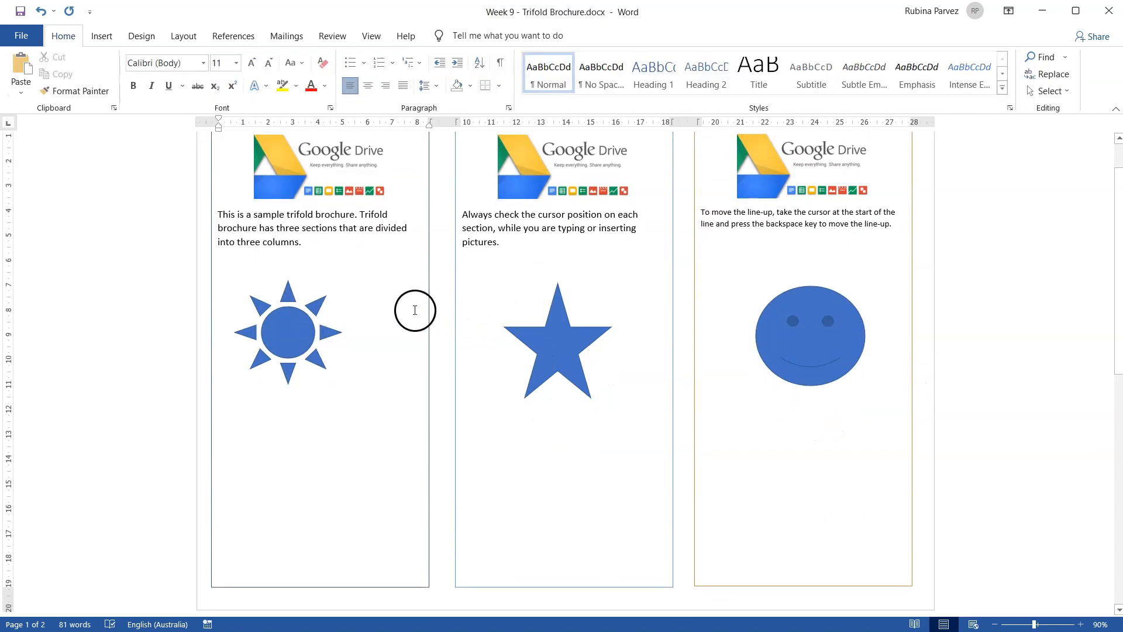
left_click(28, 9)
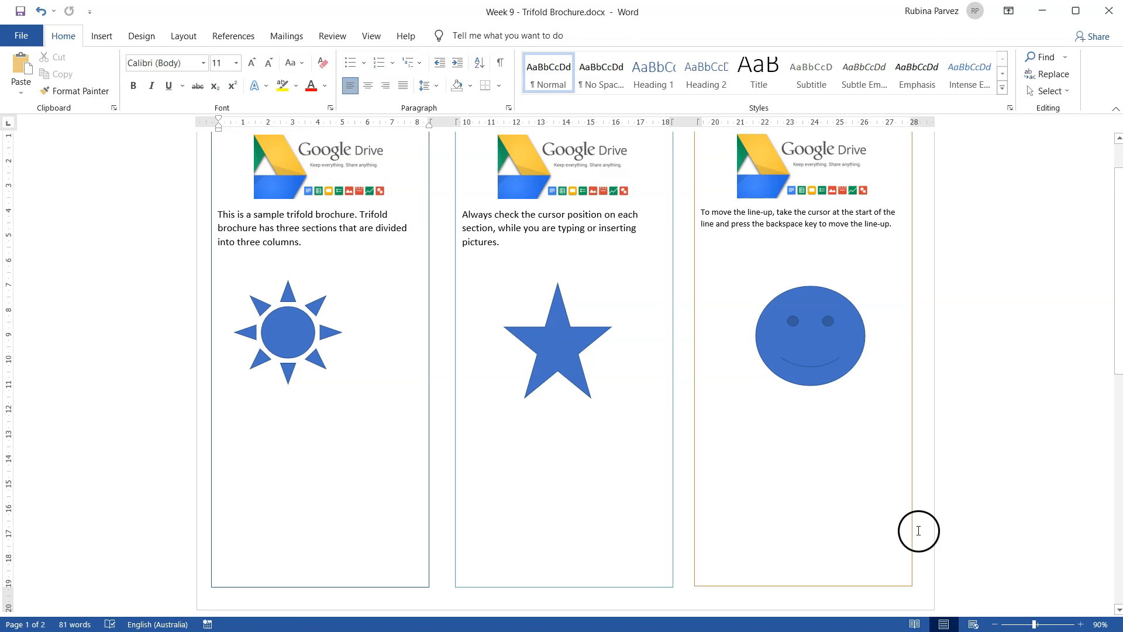
scroll(696, 559, "up", 2)
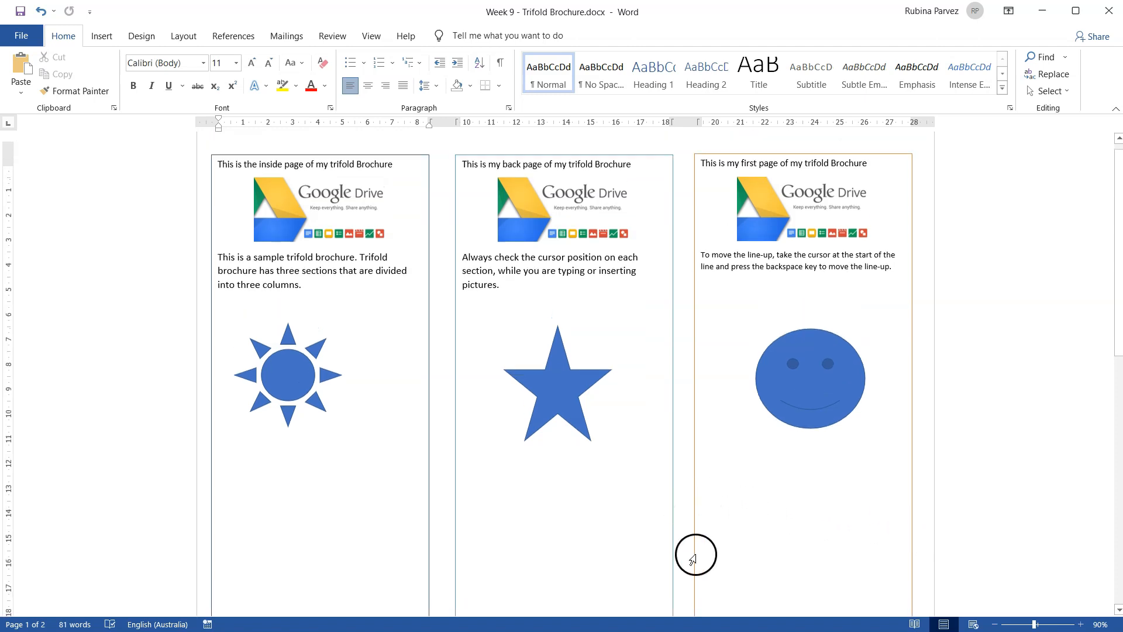